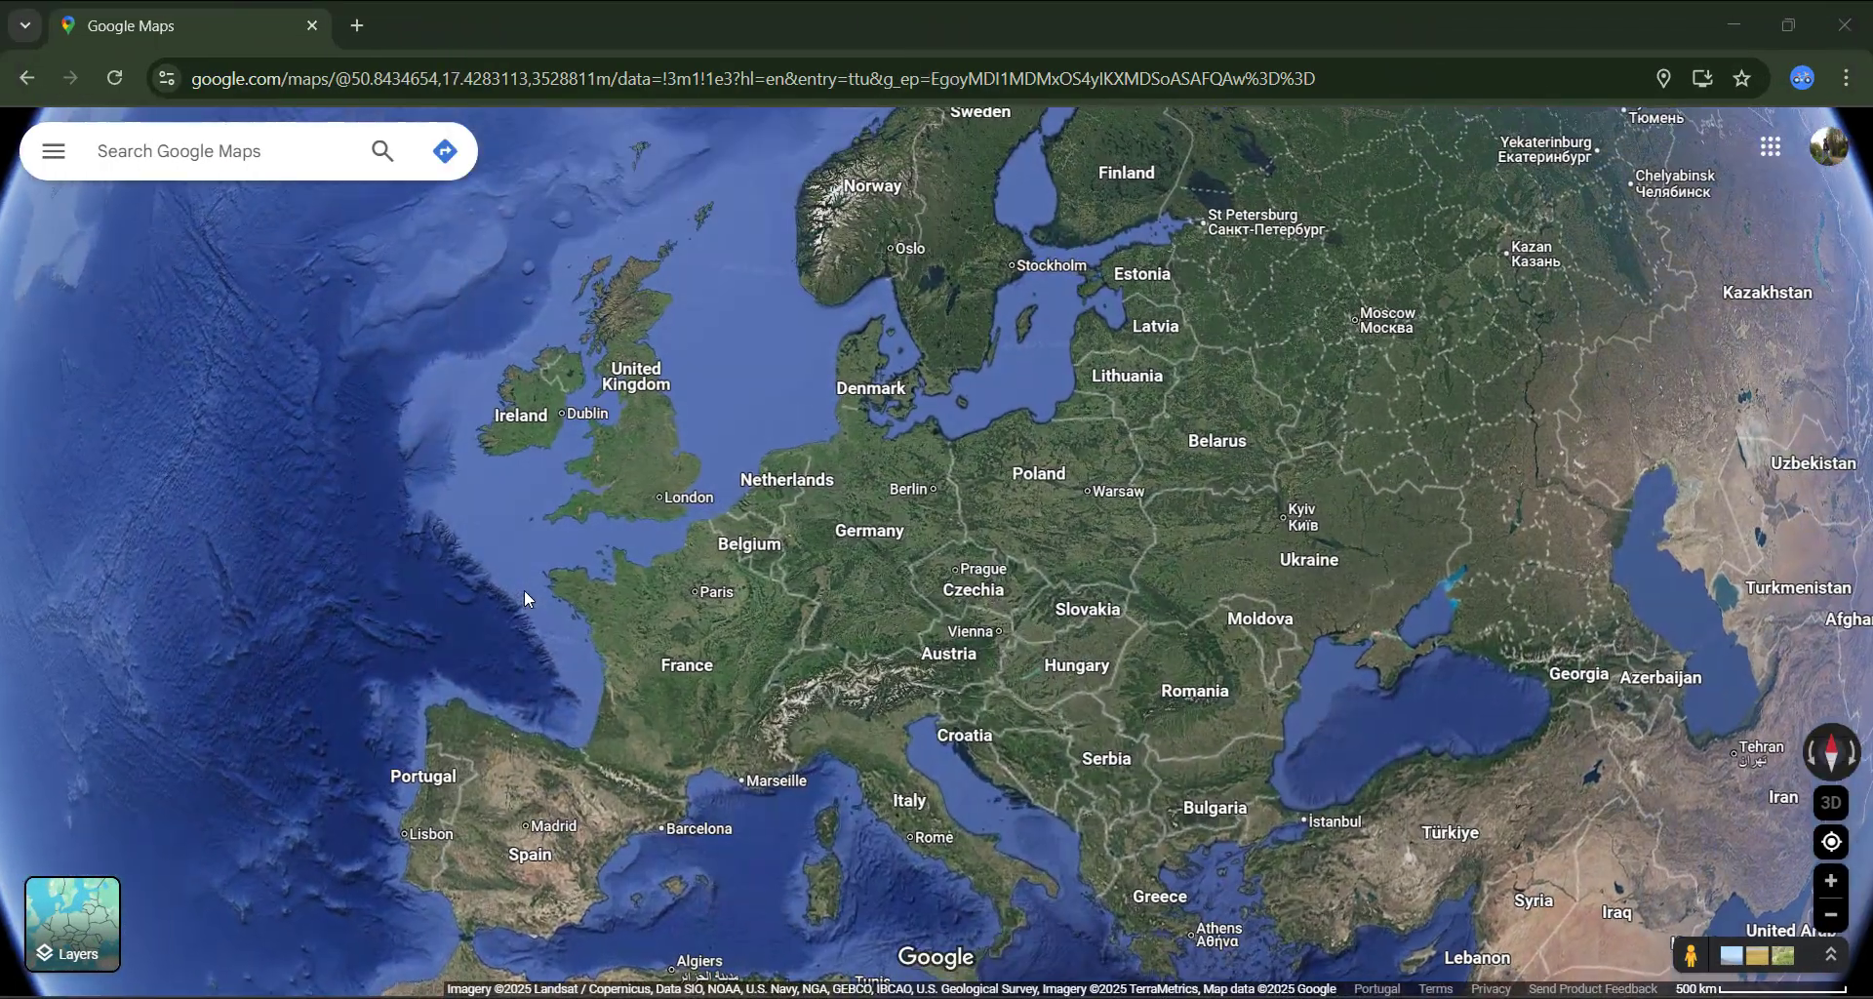
Step: Zoom the satellite globe from Europe into Amsterdam and the IJmeer lakes and towns
scroll(525, 588, down, 2)
scroll(556, 585, down, 3)
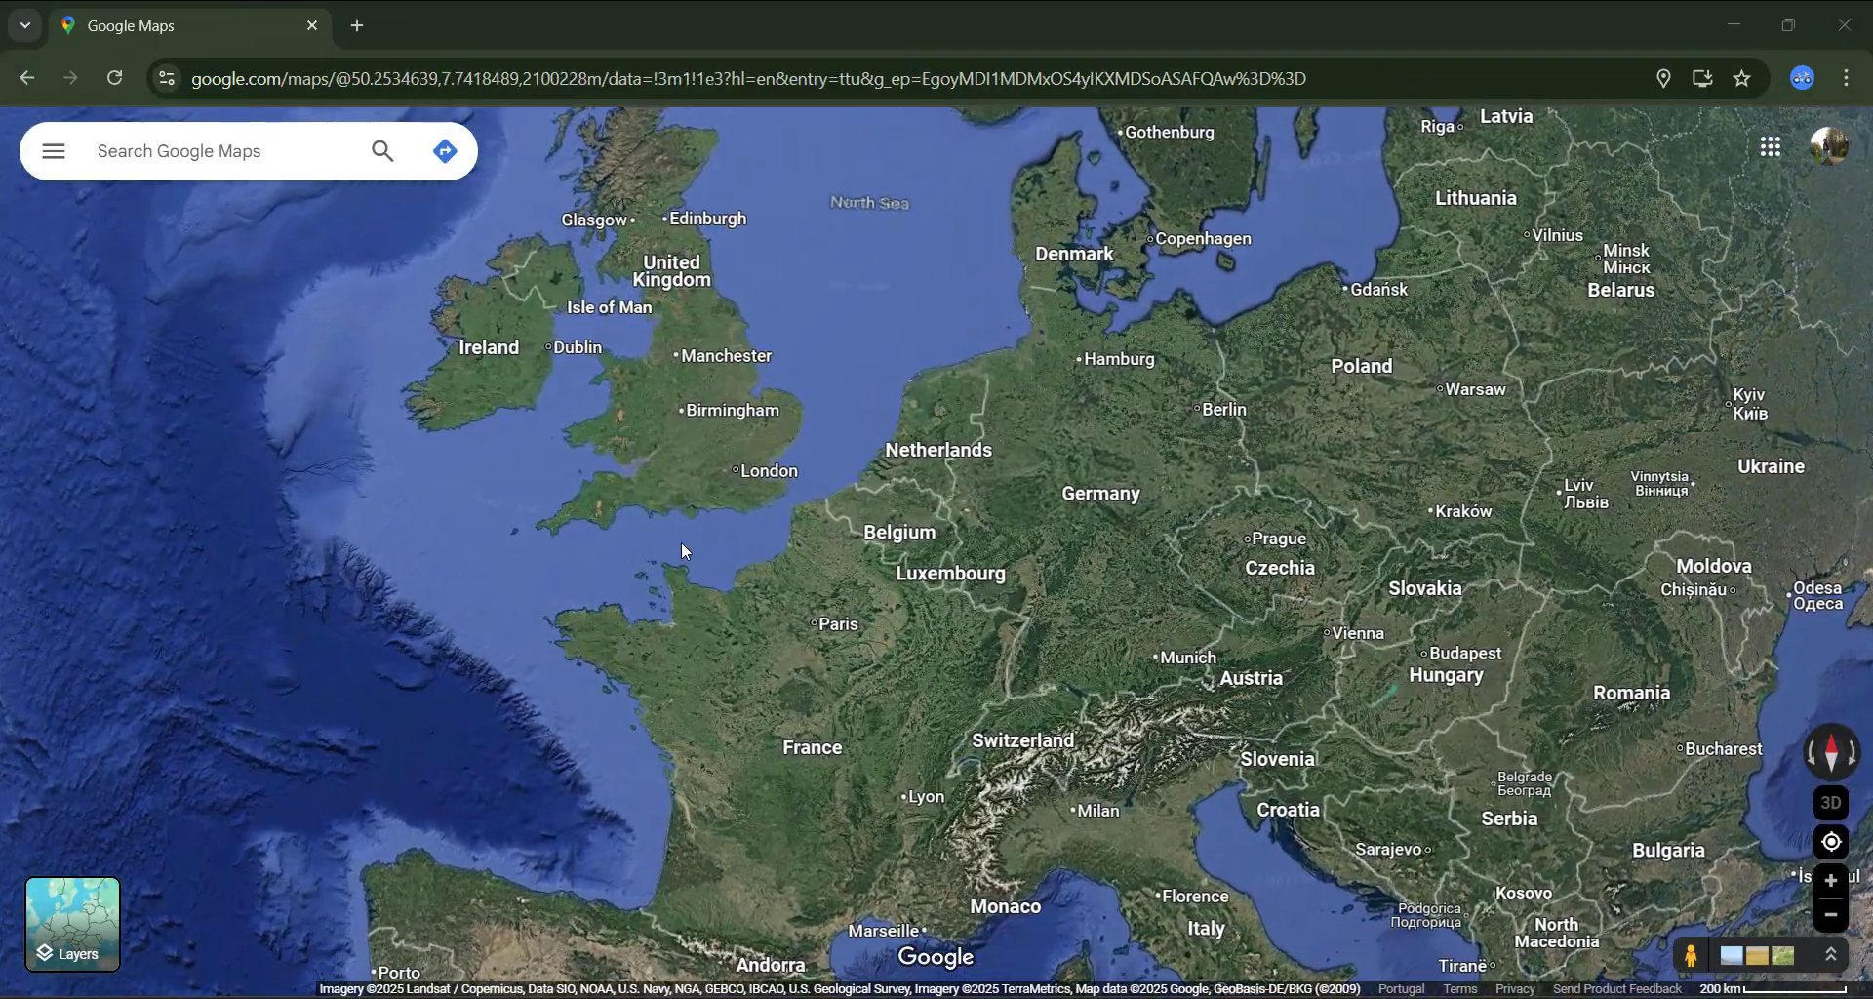
scroll(980, 385, up, 5)
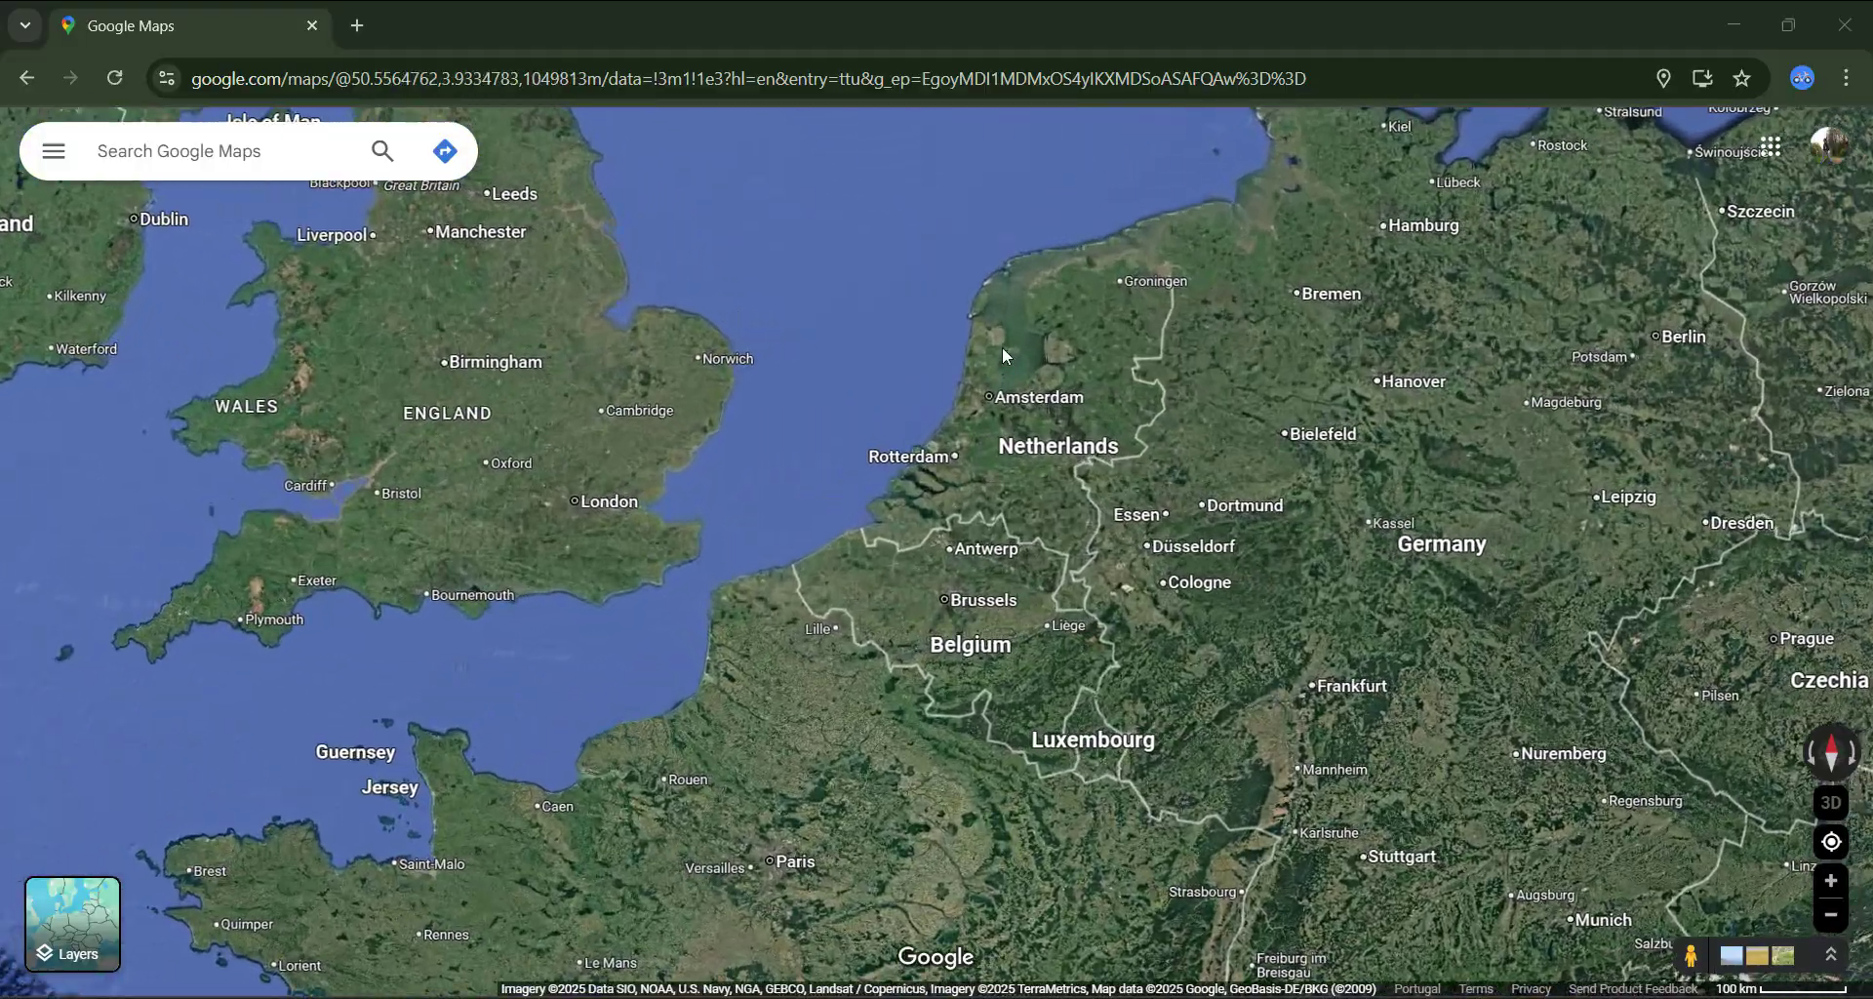
scroll(1003, 439, up, 4)
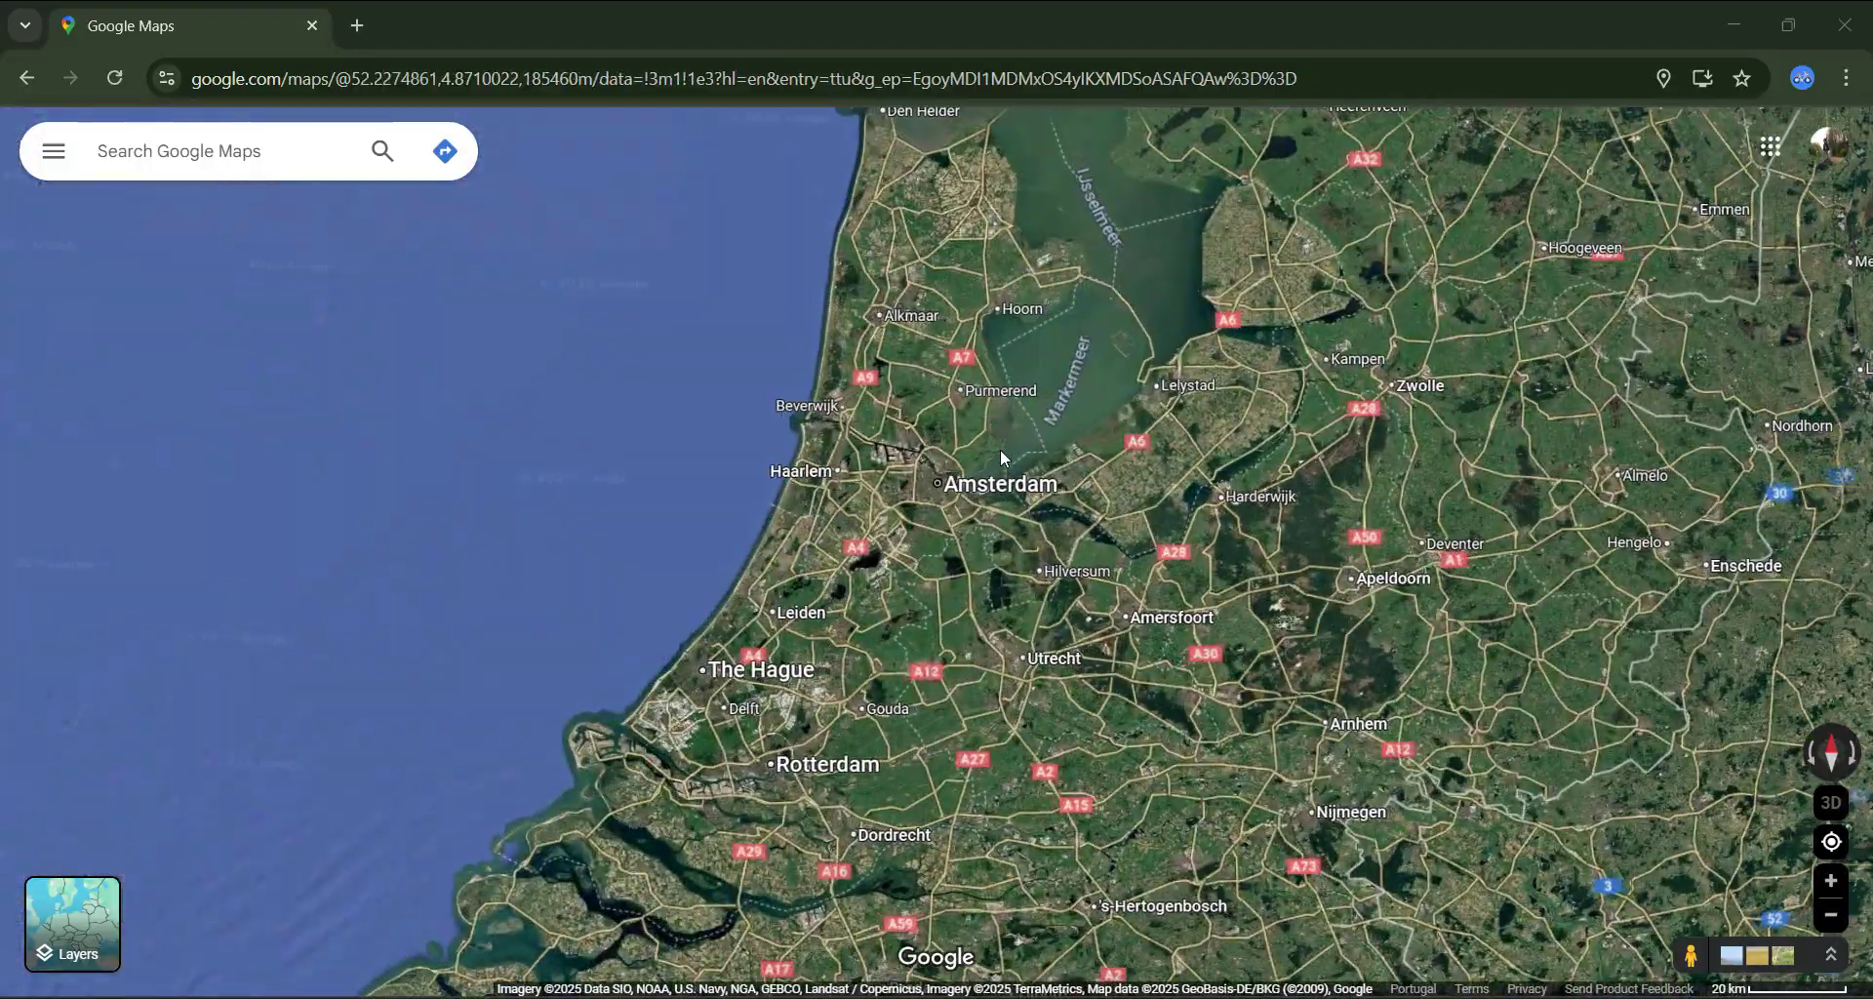
scroll(1005, 493, up, 2)
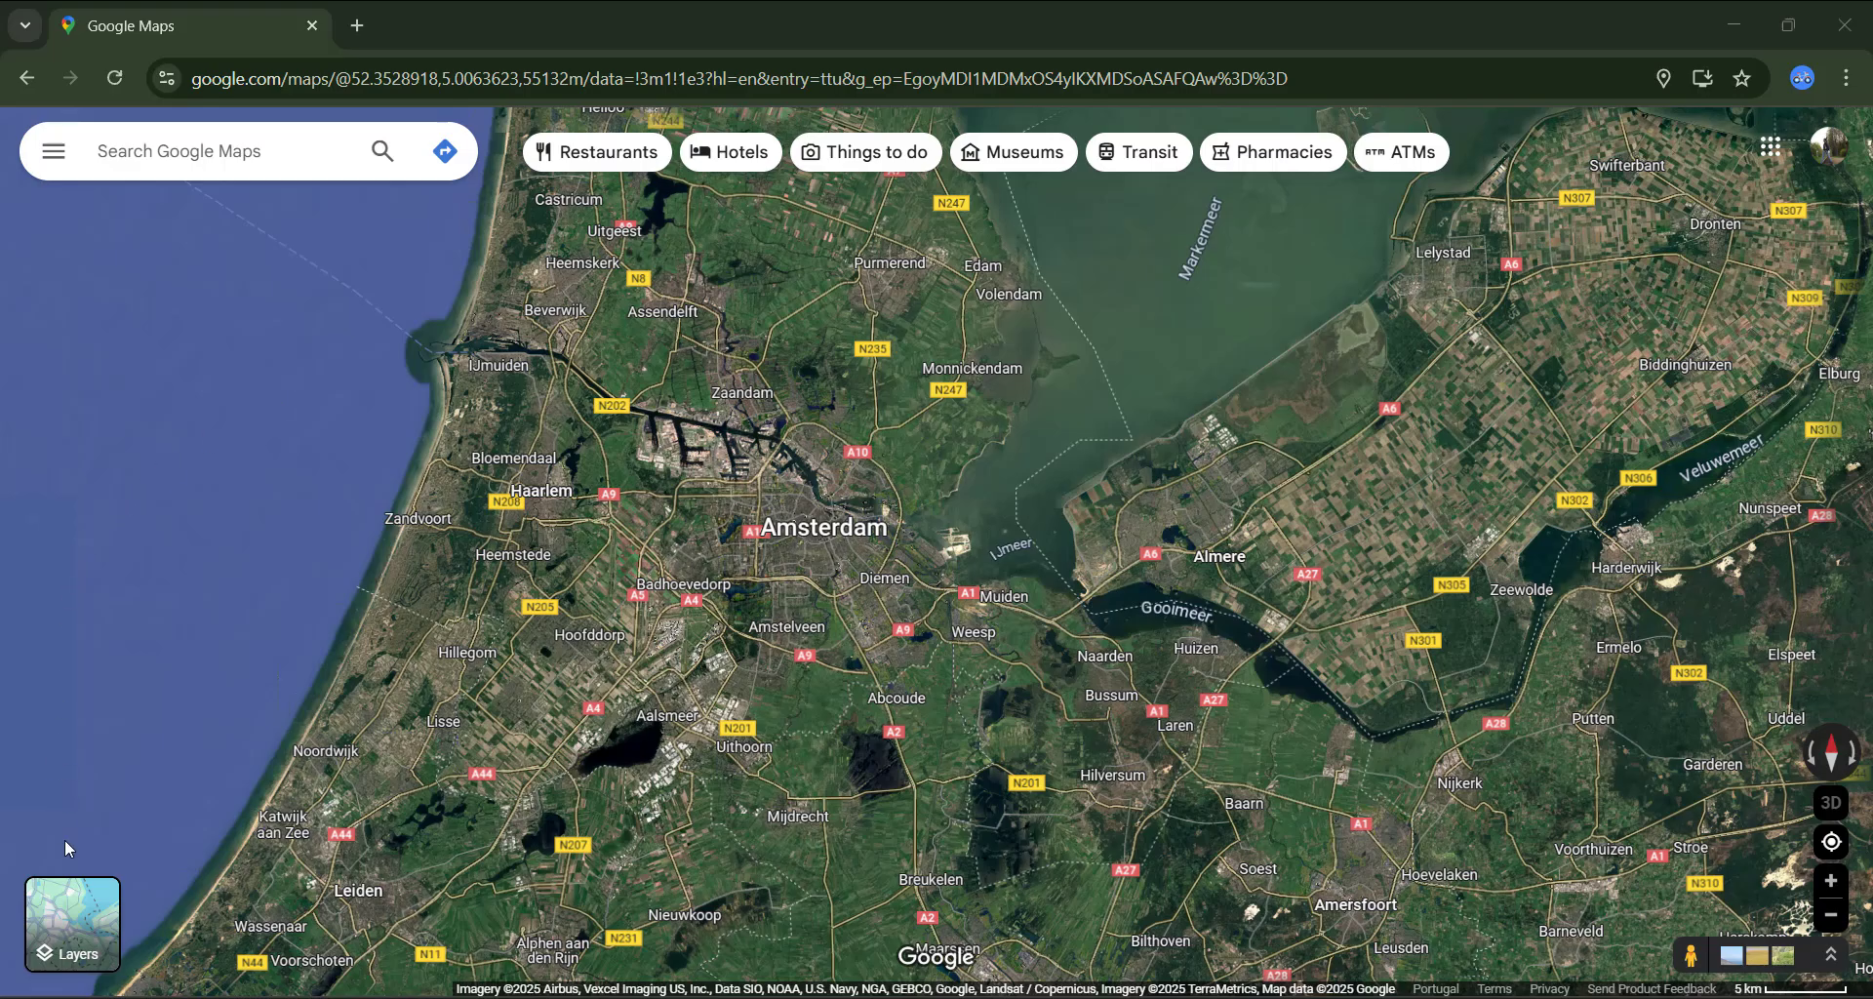
Step: Switch from satellite imagery to the road map and center on central Amsterdam
click(70, 910)
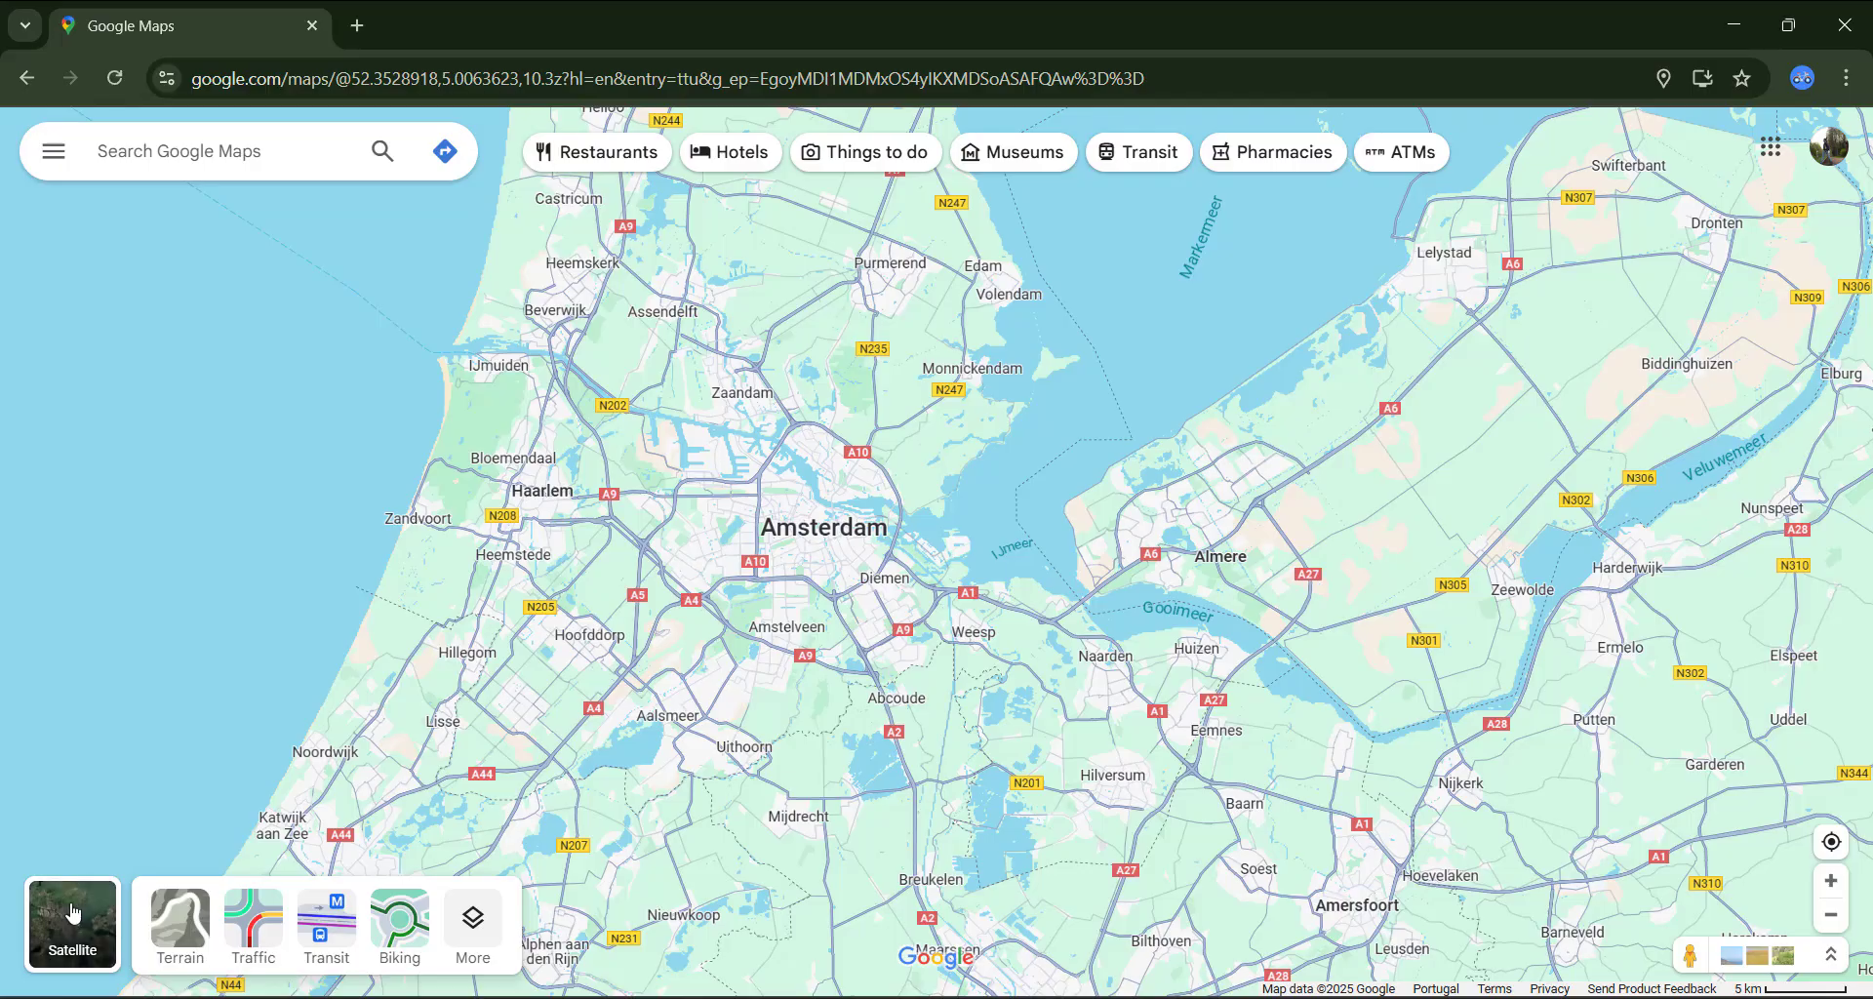
scroll(874, 699, up, 3)
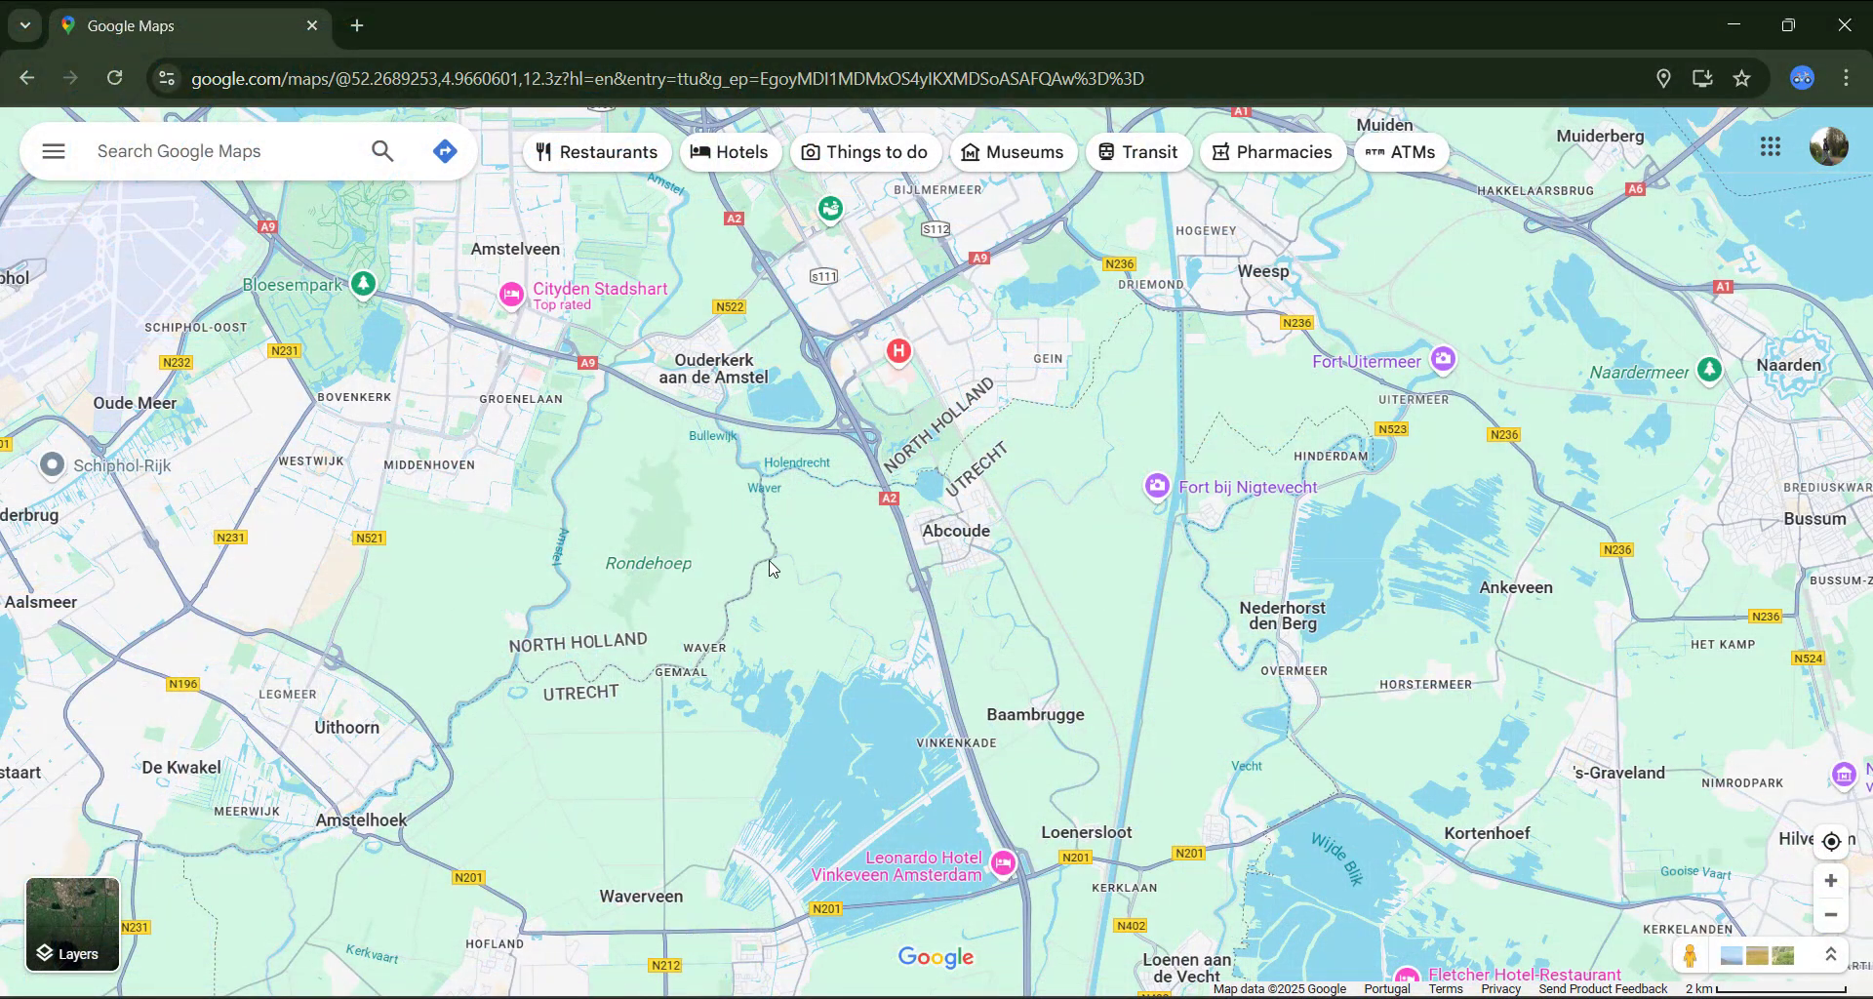
drag(771, 514, 923, 593)
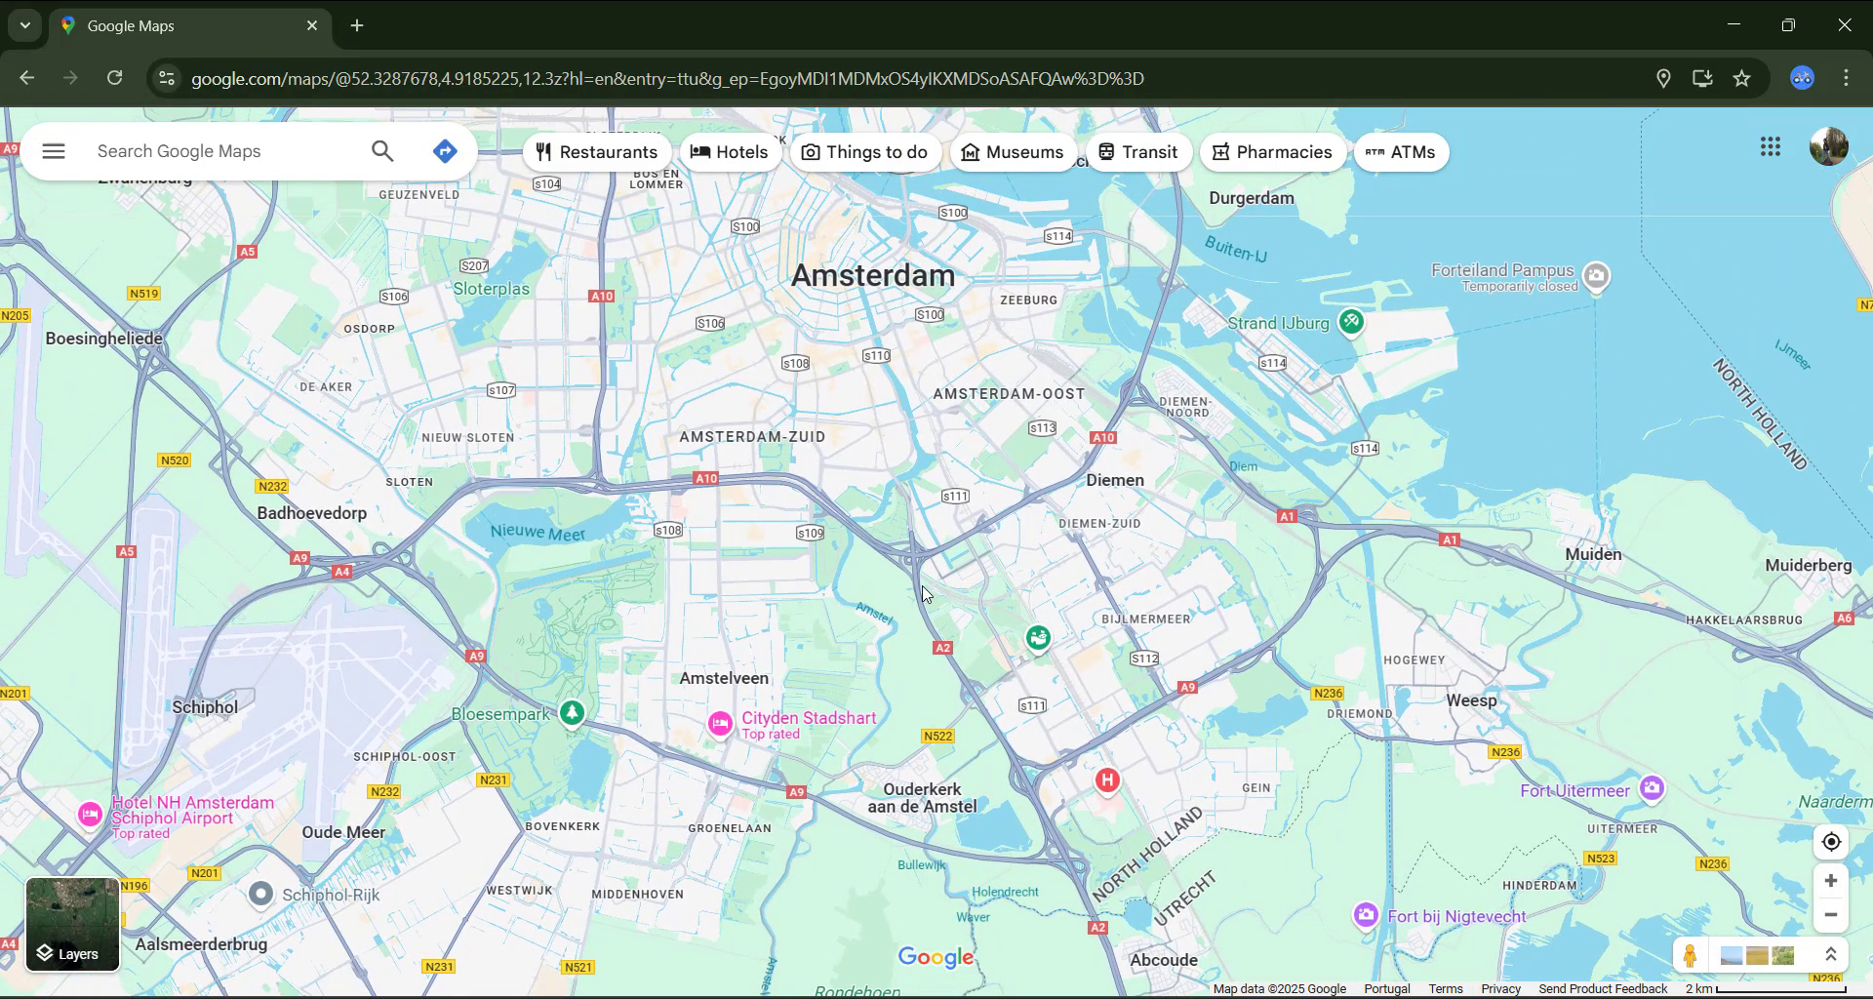
Step: Pan out across Europe down to Spain, then return to central Amsterdam
scroll(923, 593, down, 8)
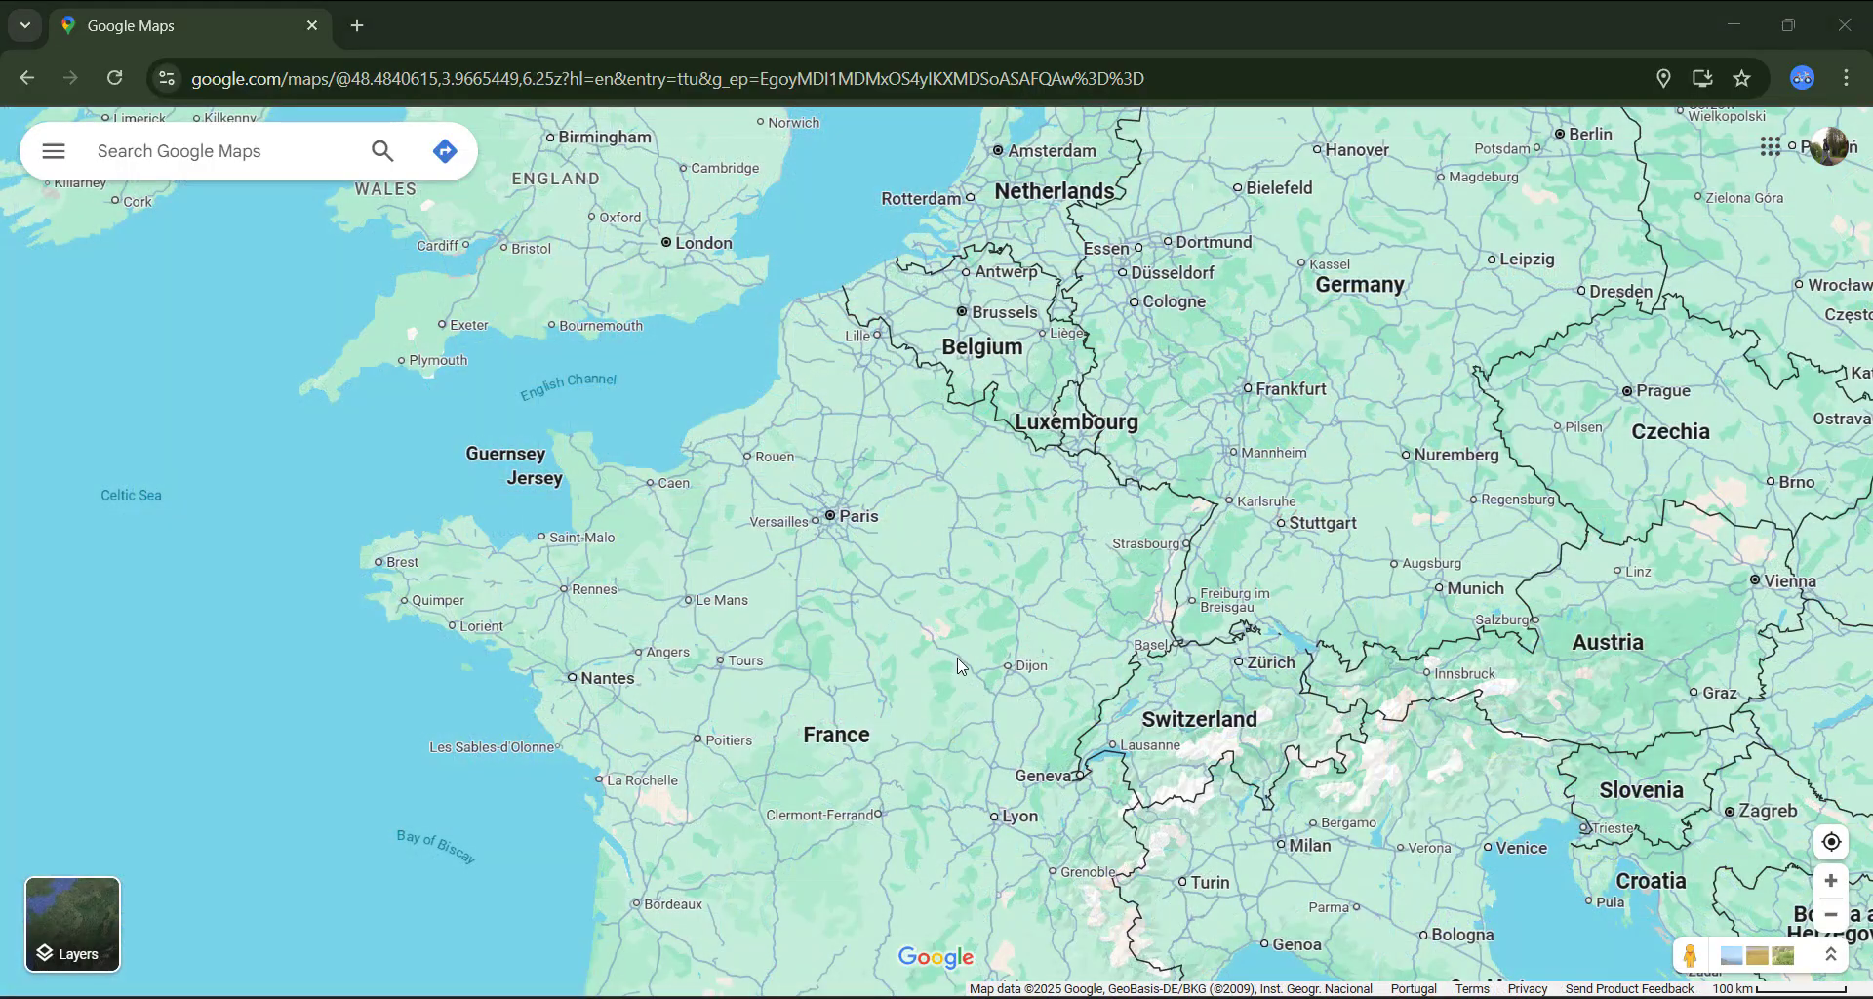
drag(907, 870, 1148, 428)
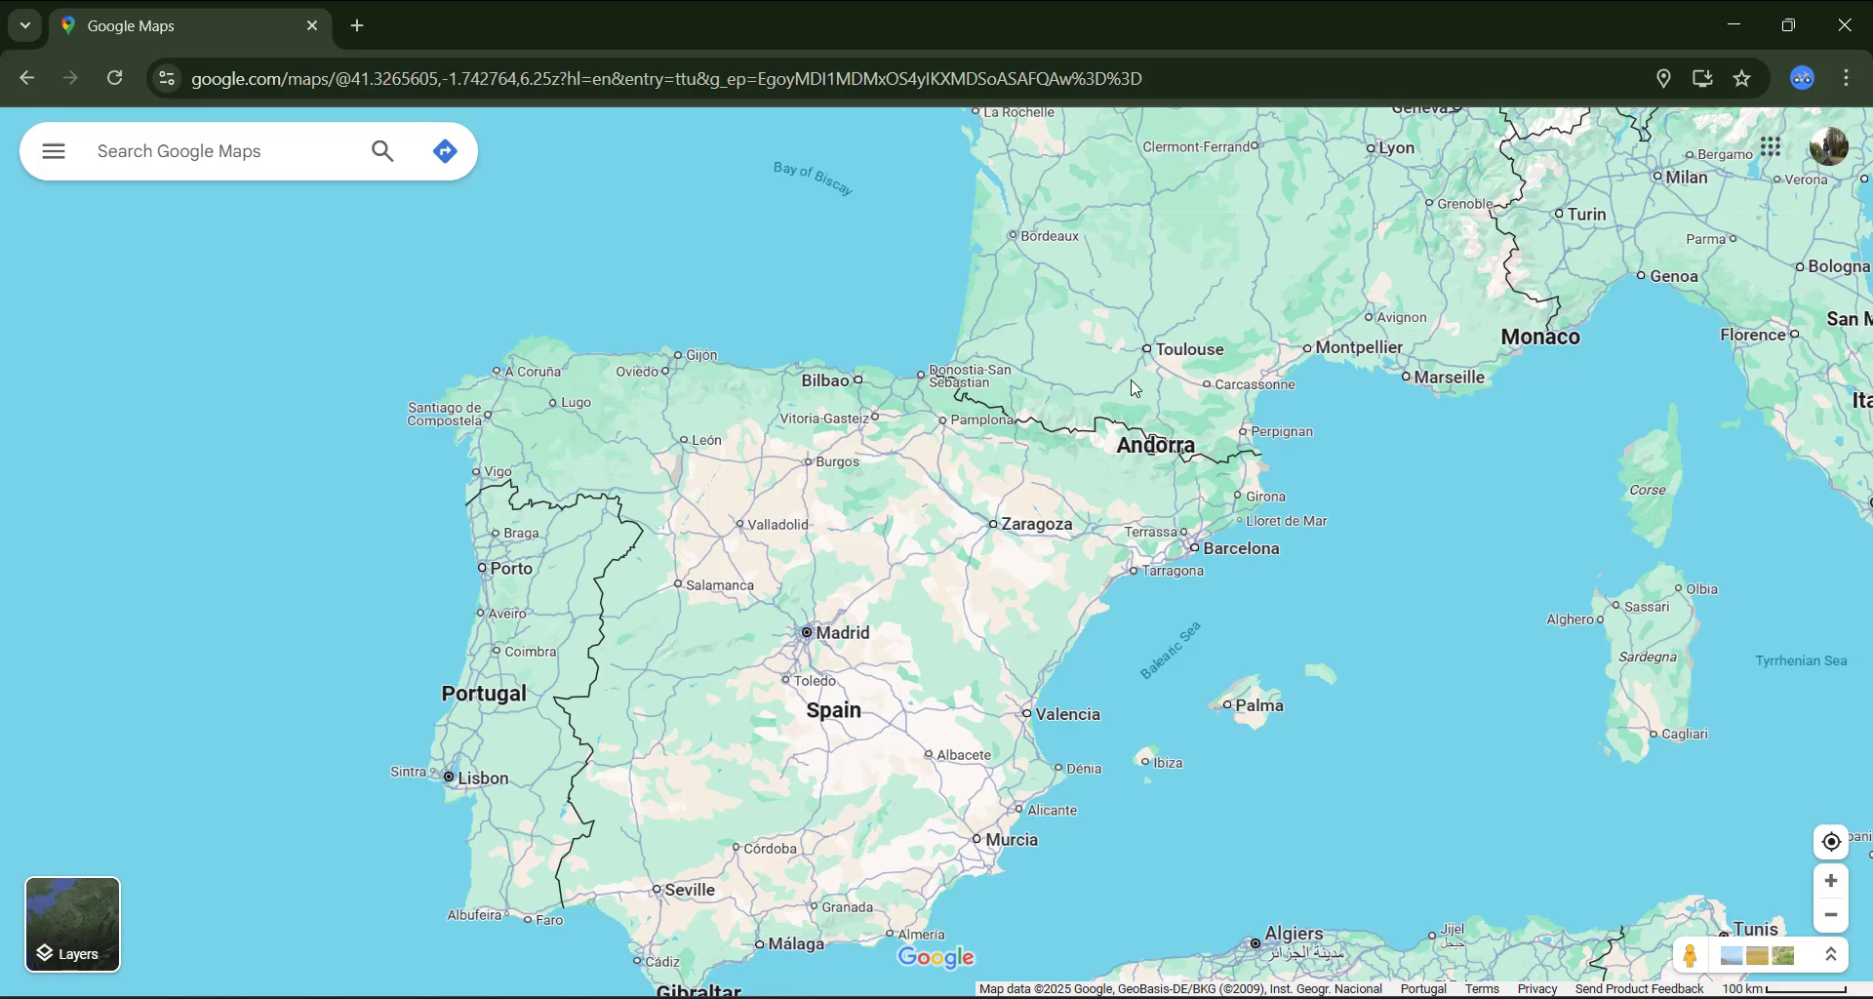
scroll(829, 703, up, 5)
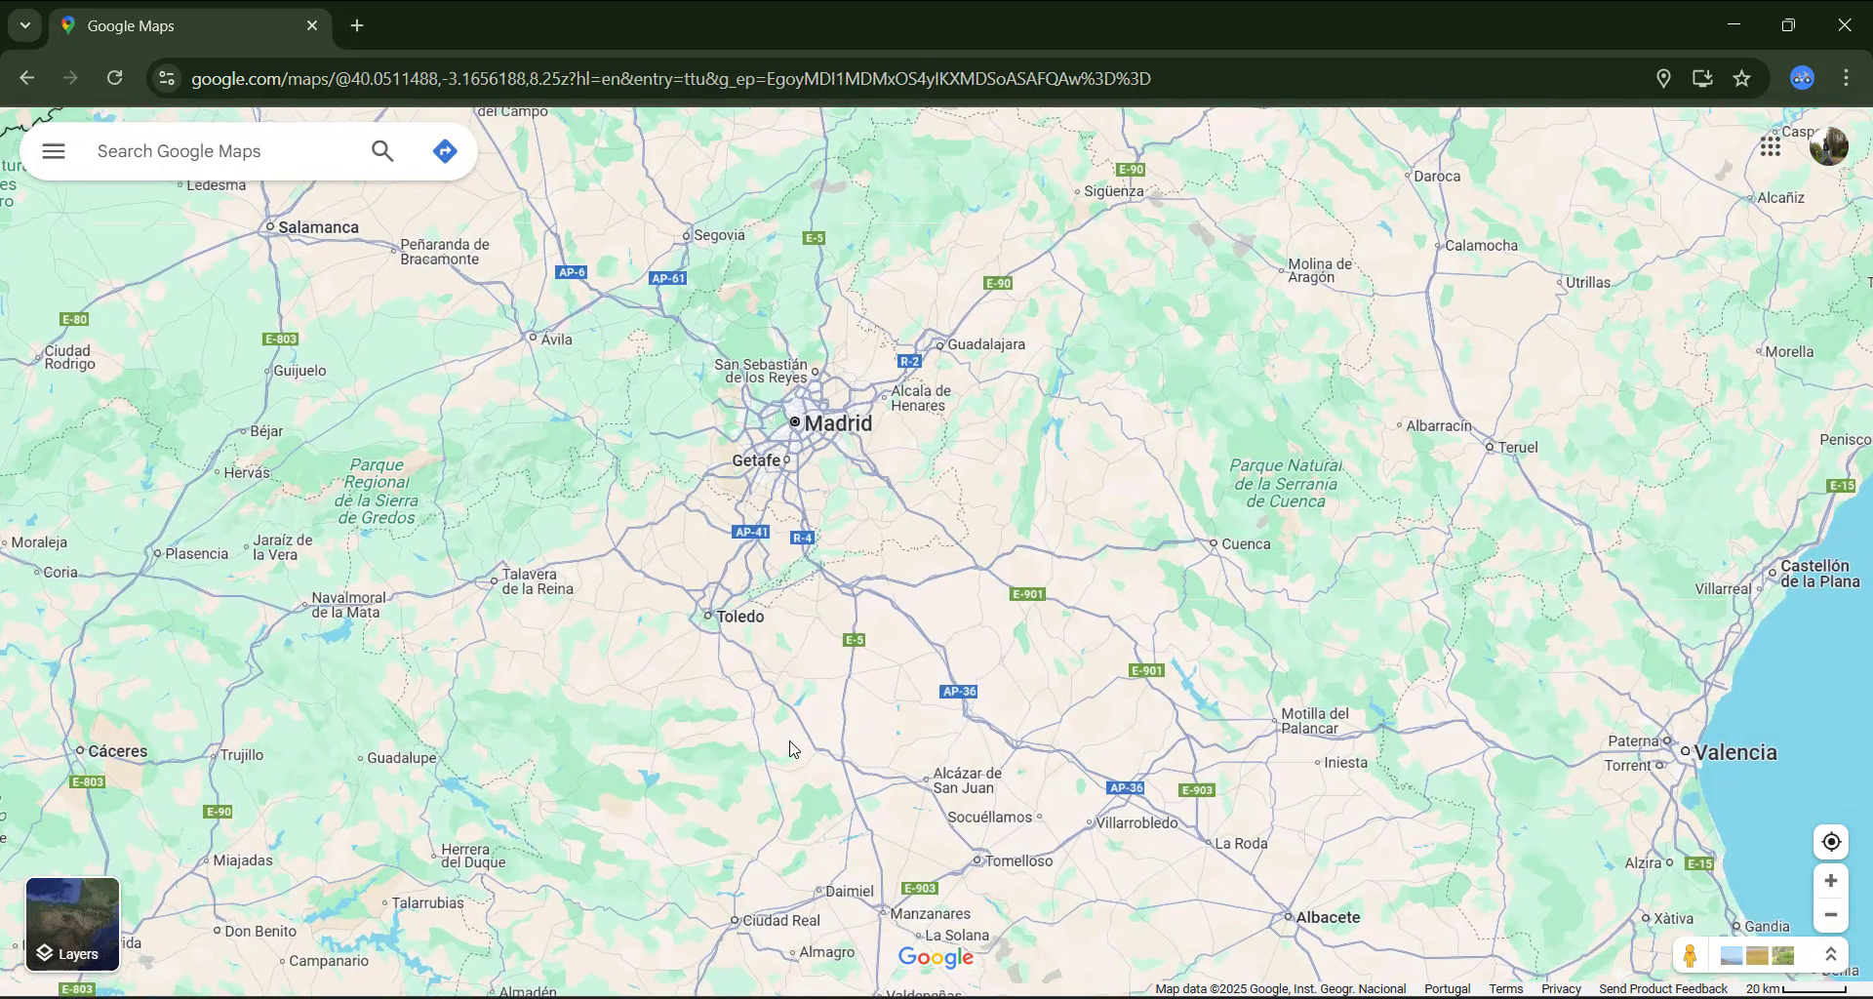
scroll(800, 653, up, 2)
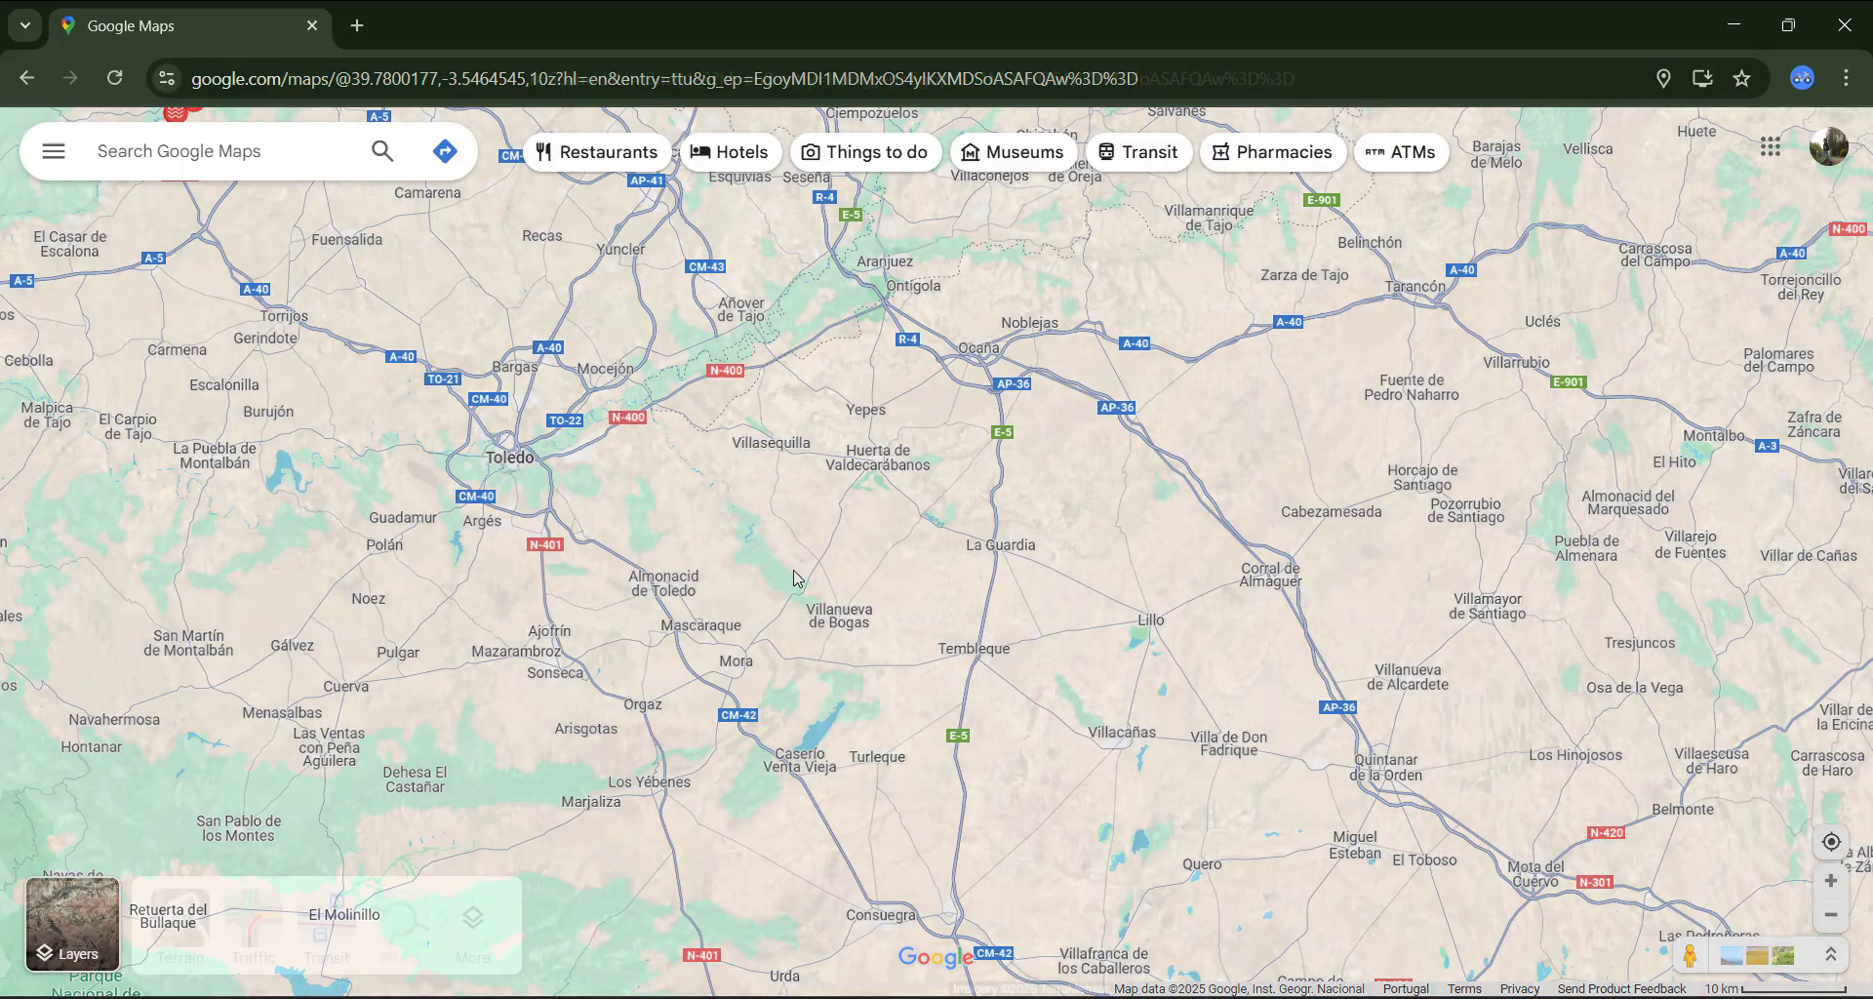
click(73, 922)
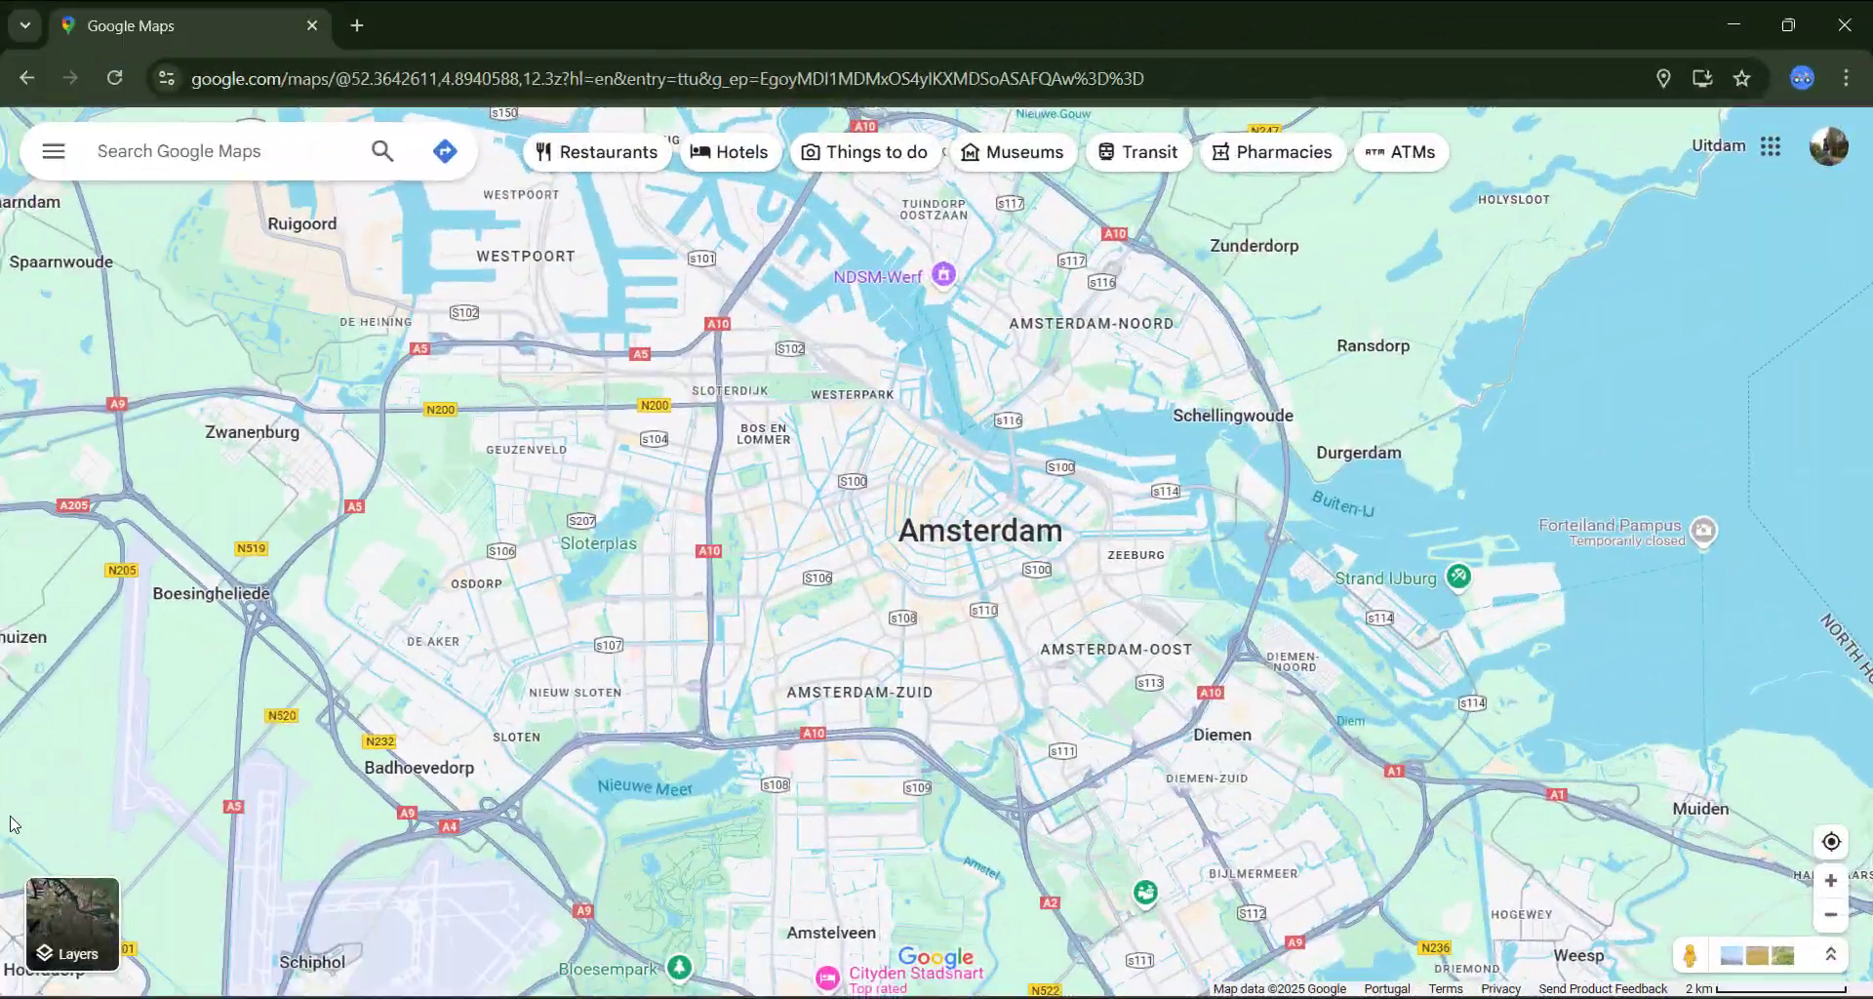
Step: Switch to satellite with Labels unchecked, then pan to Amsterdam's south-east suburbs
click(66, 908)
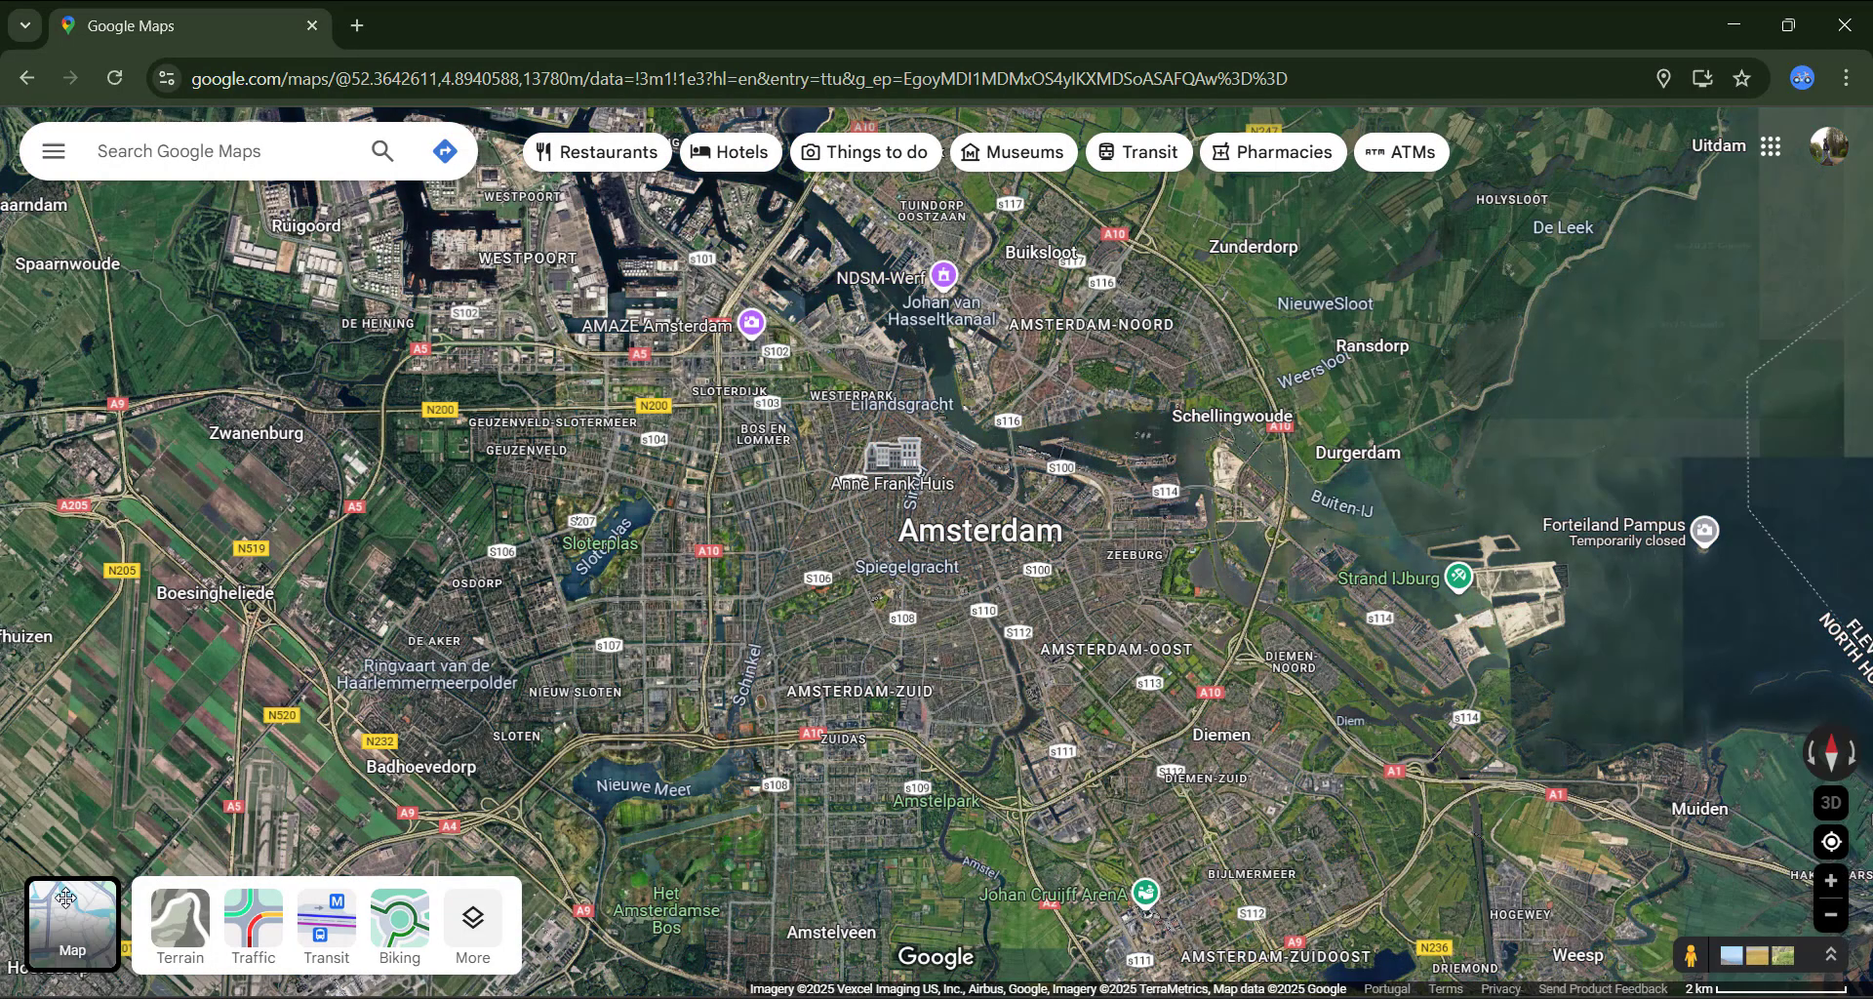
click(444, 912)
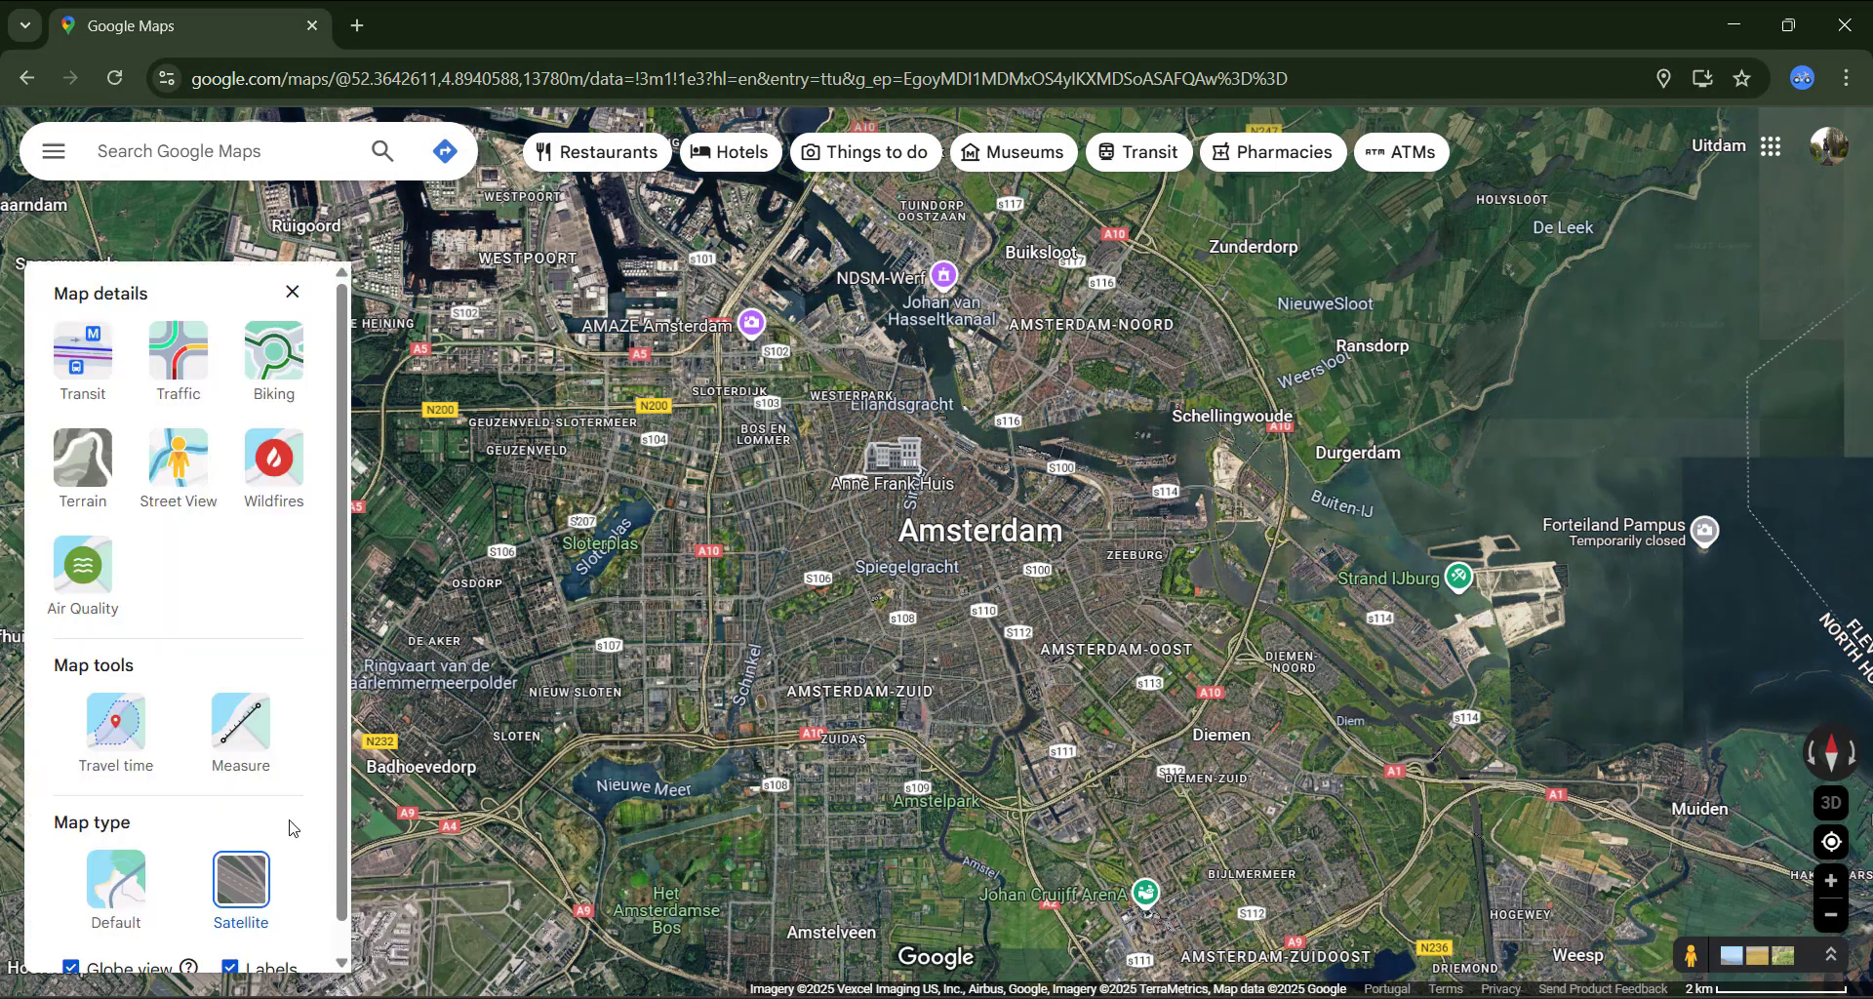
scroll(290, 827, down, 1)
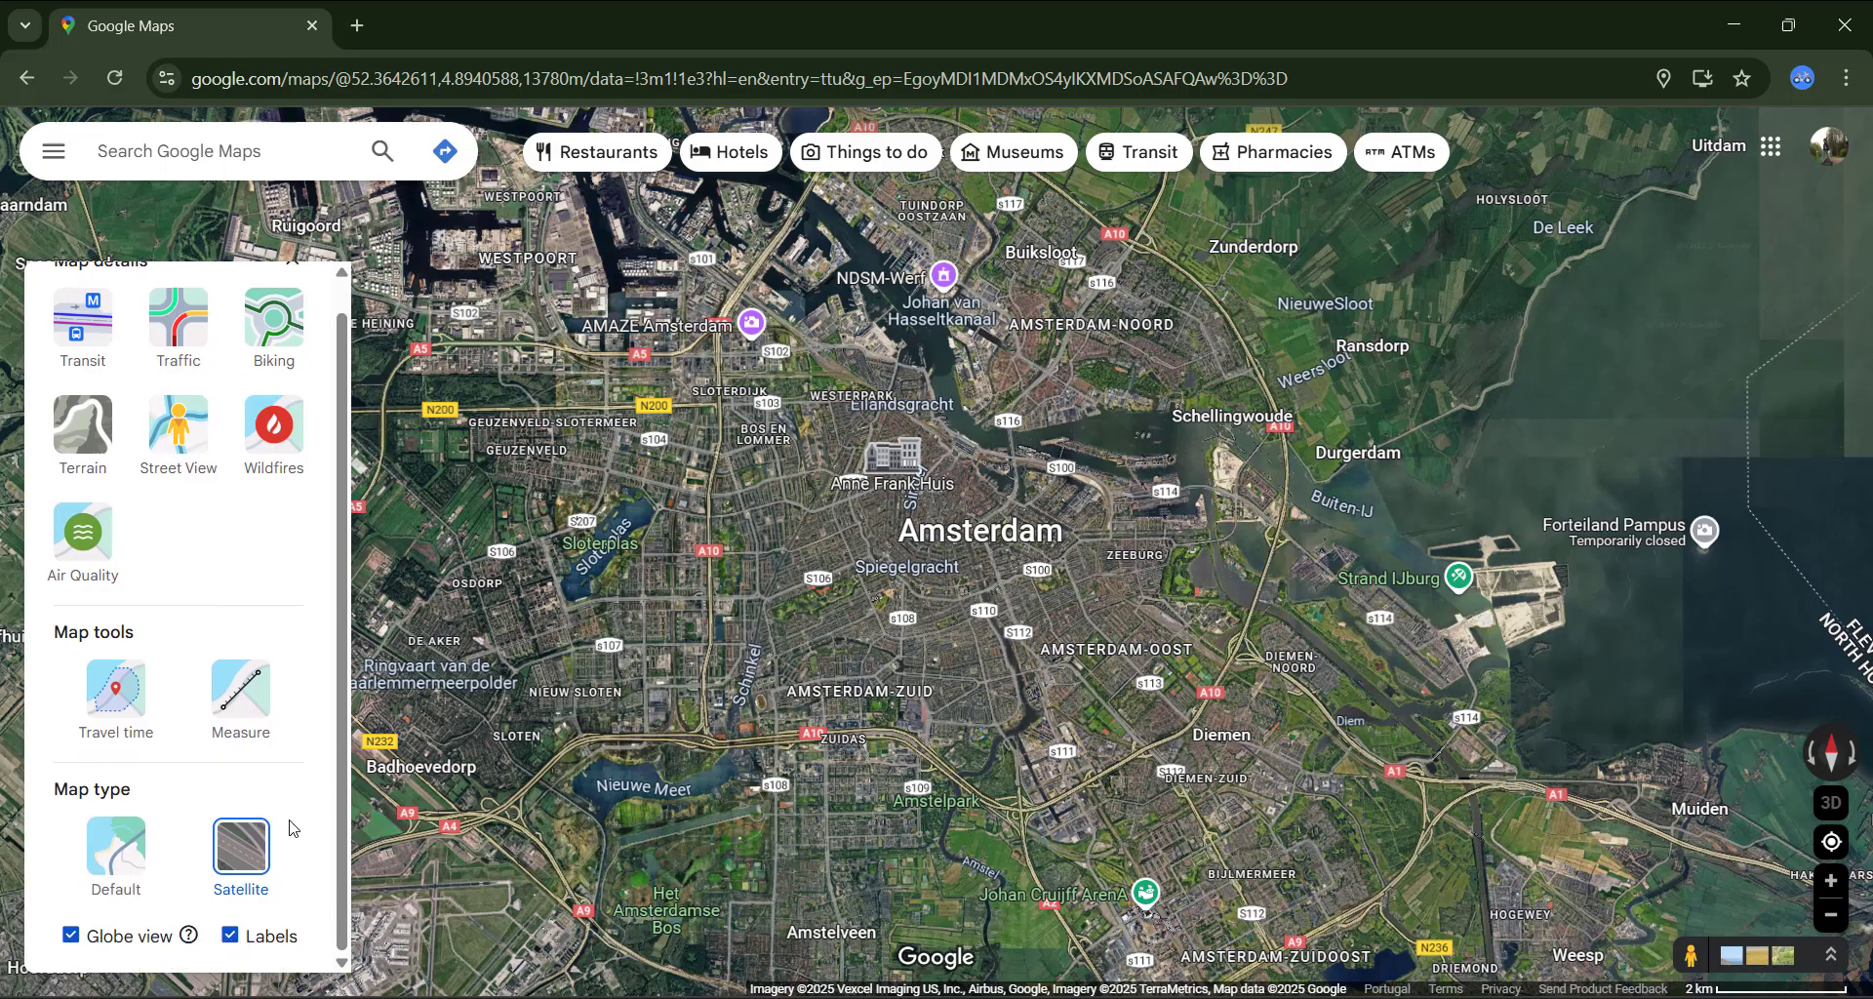
click(230, 940)
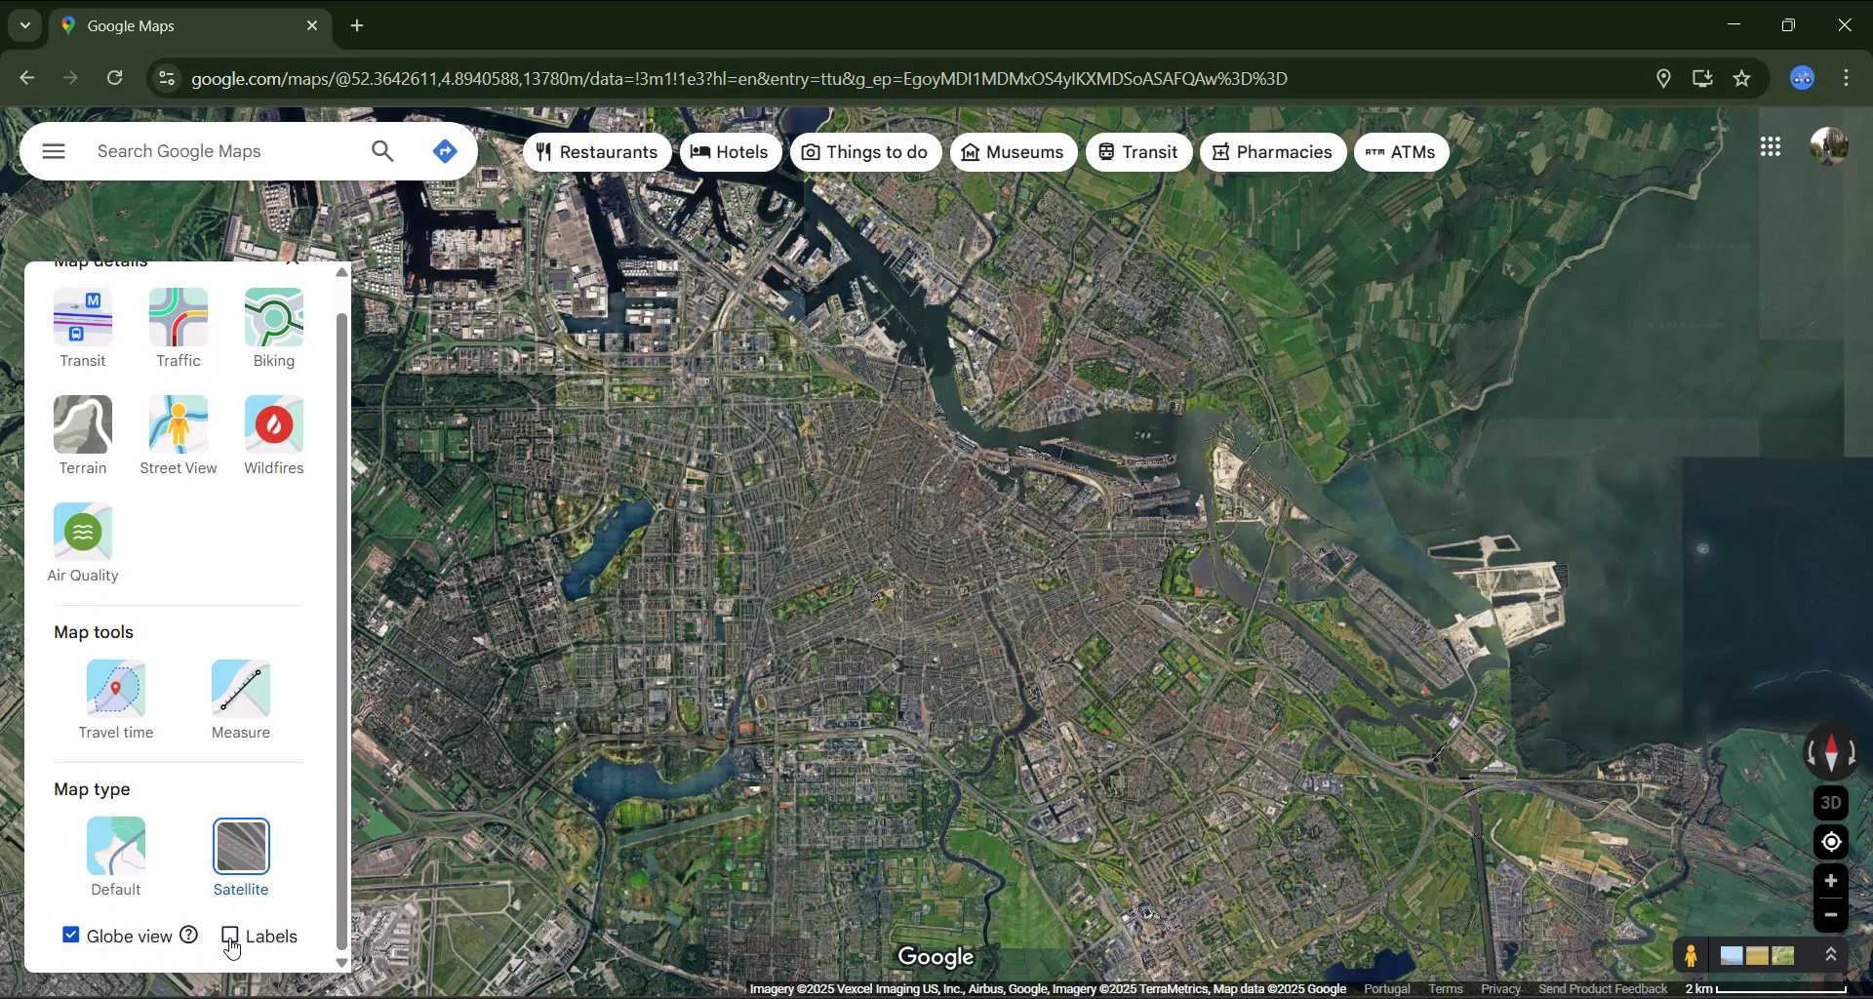
scroll(248, 839, up, 1)
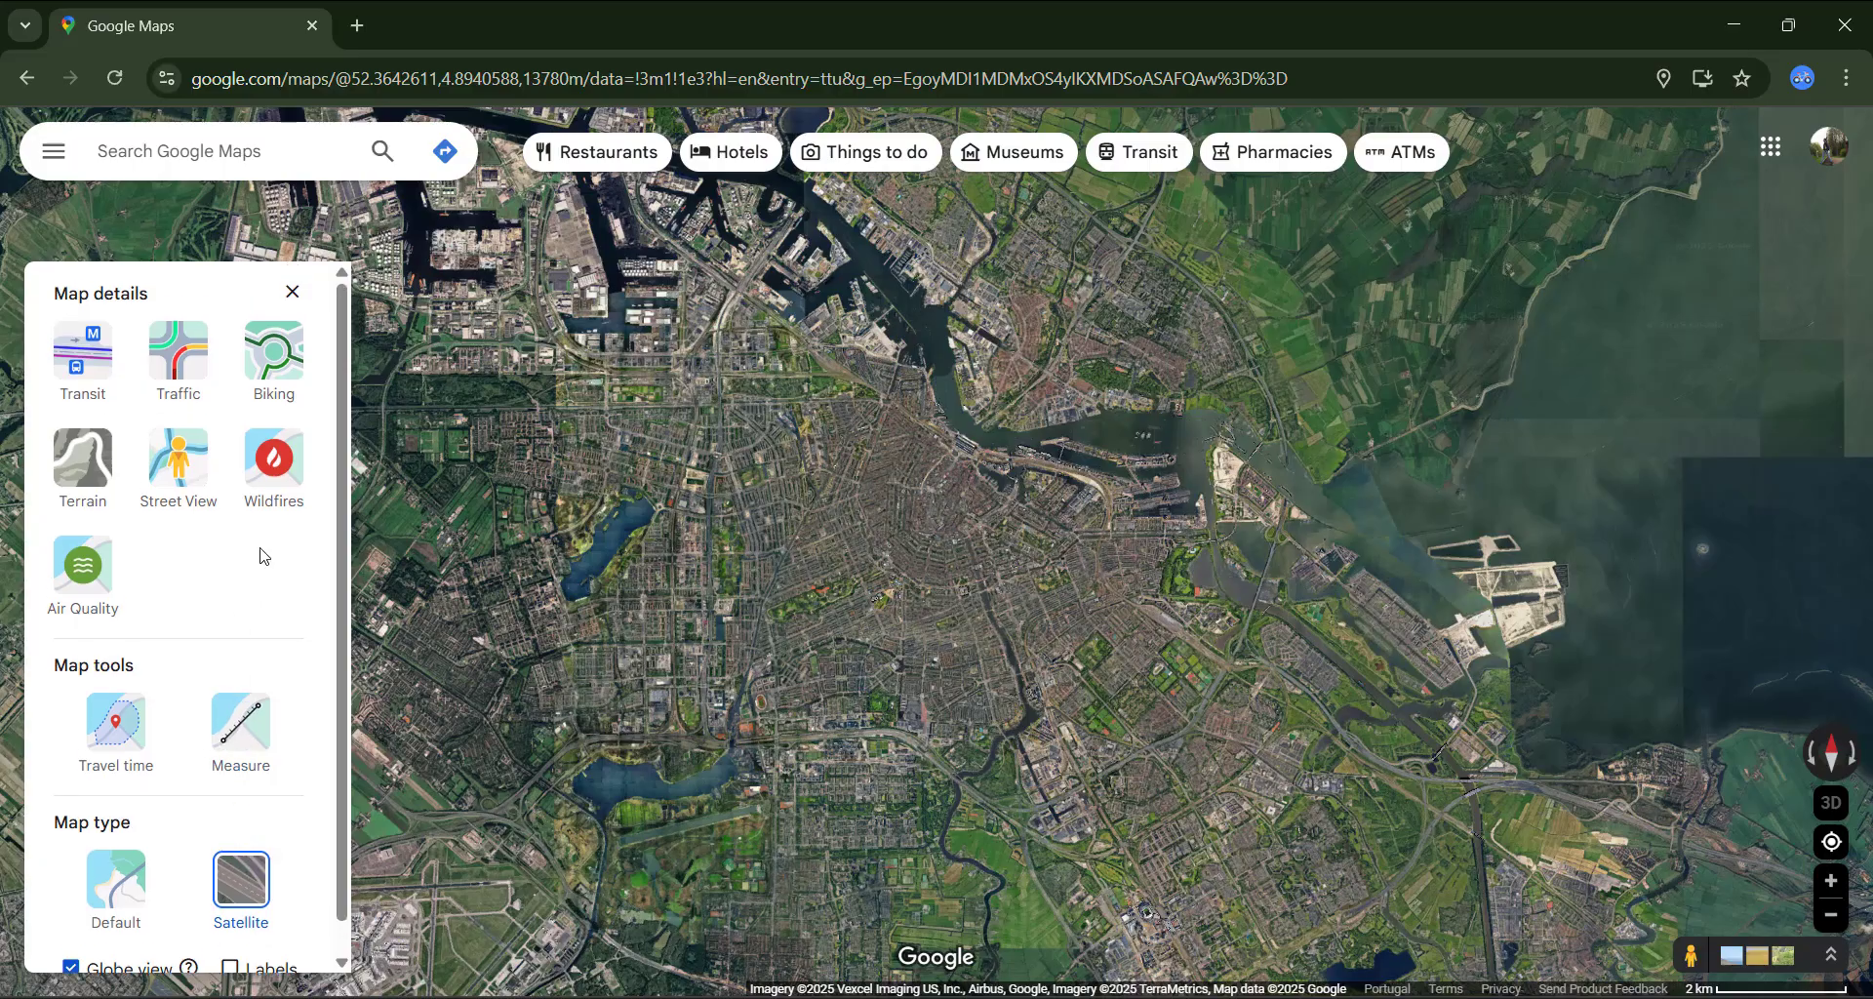
click(292, 291)
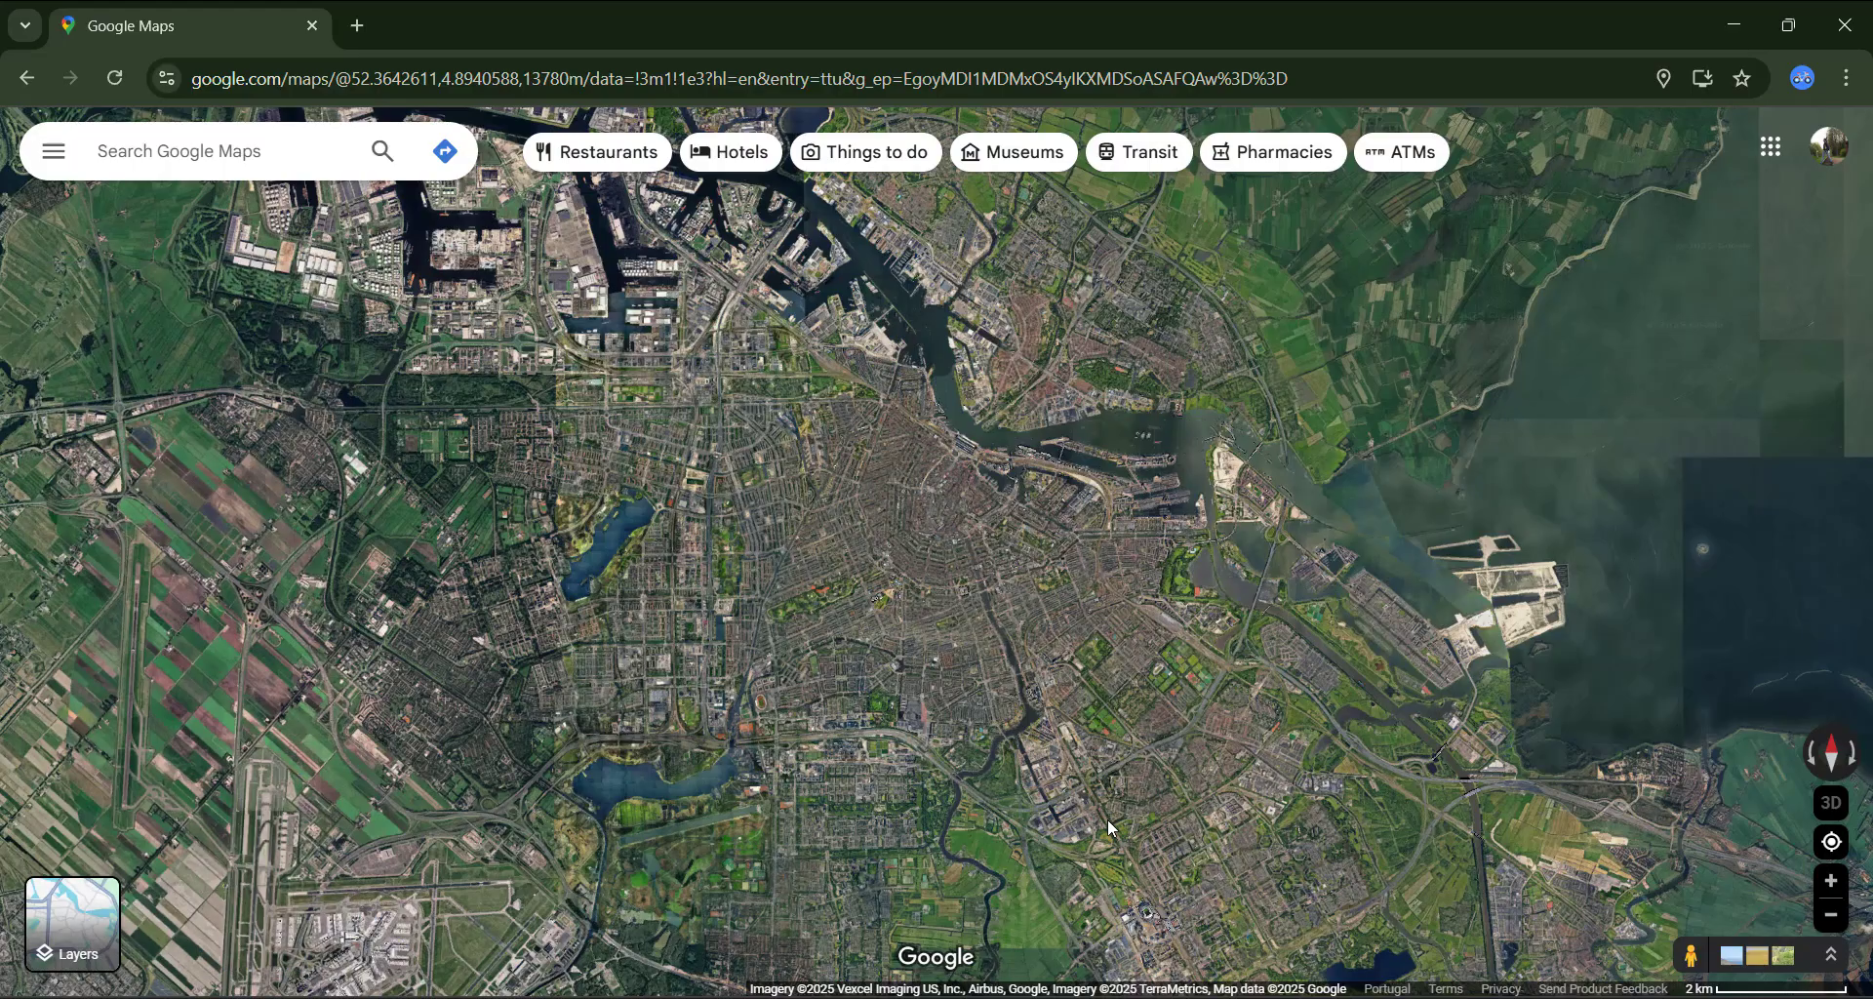
drag(1109, 828, 841, 452)
Step: Turn off Globe view and go back to the labelled Haarlem–Almere road map
scroll(841, 453, up, 2)
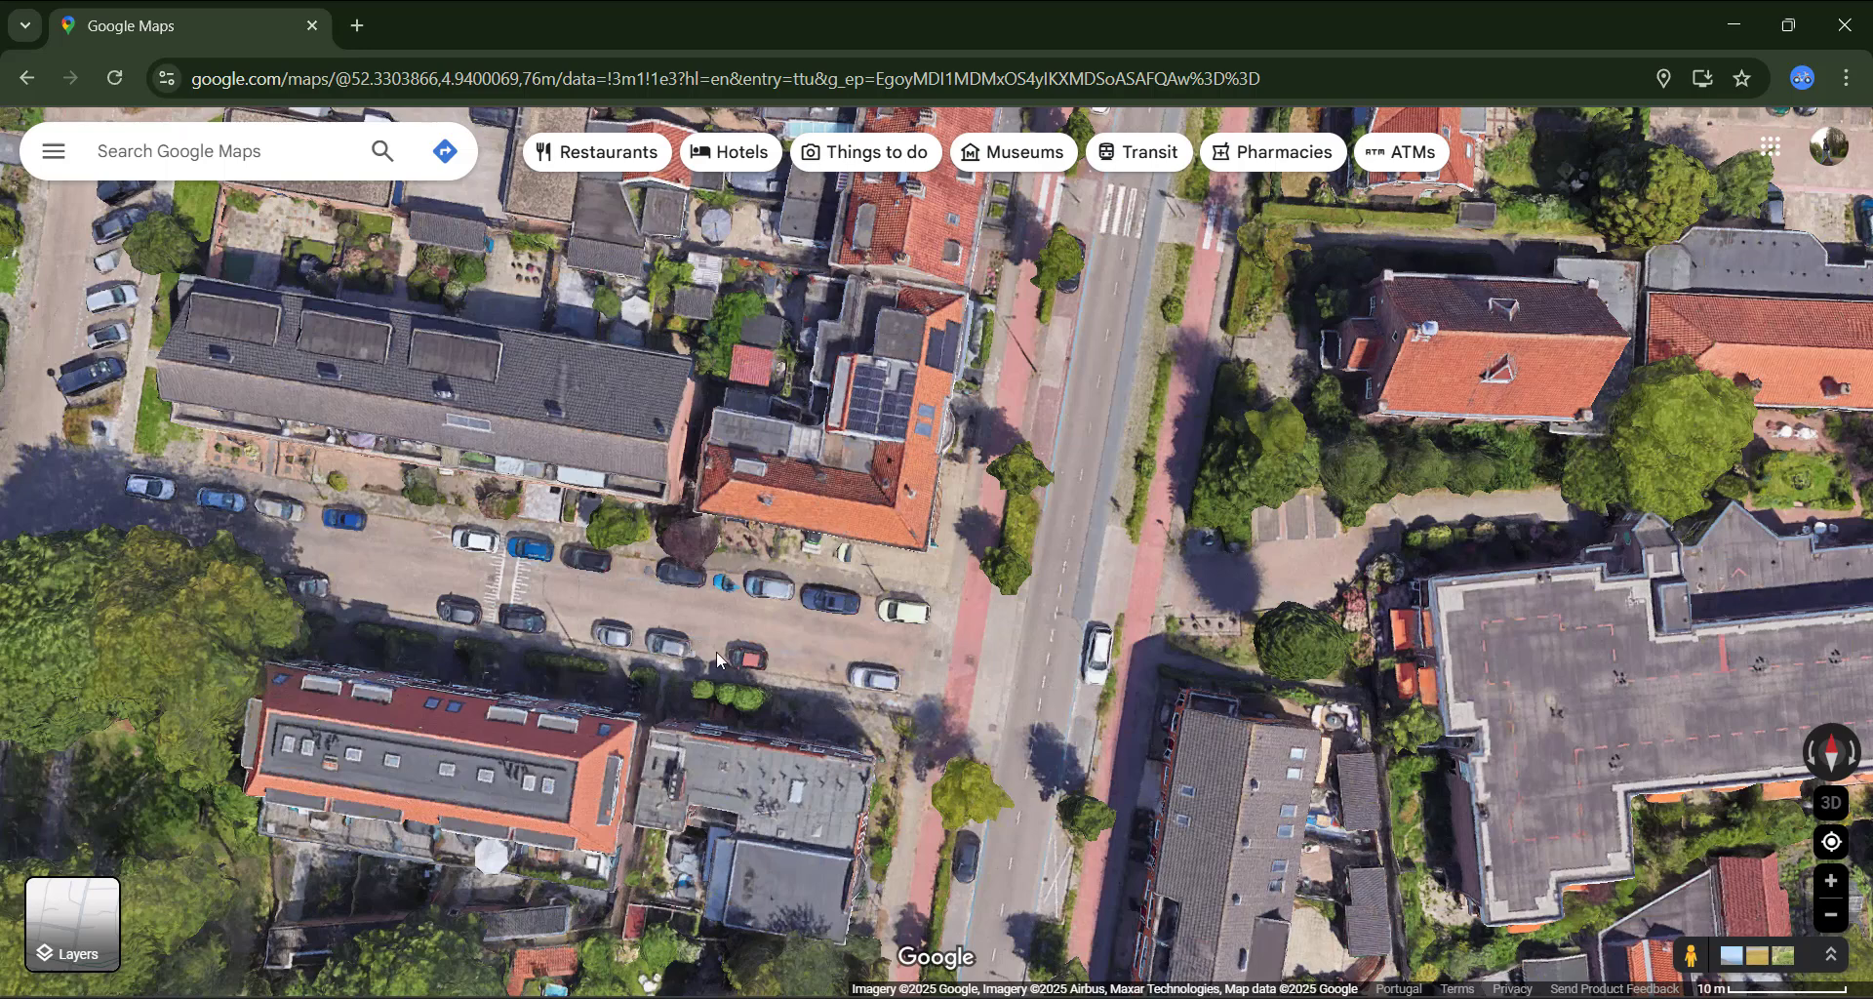
mouse_move(83, 907)
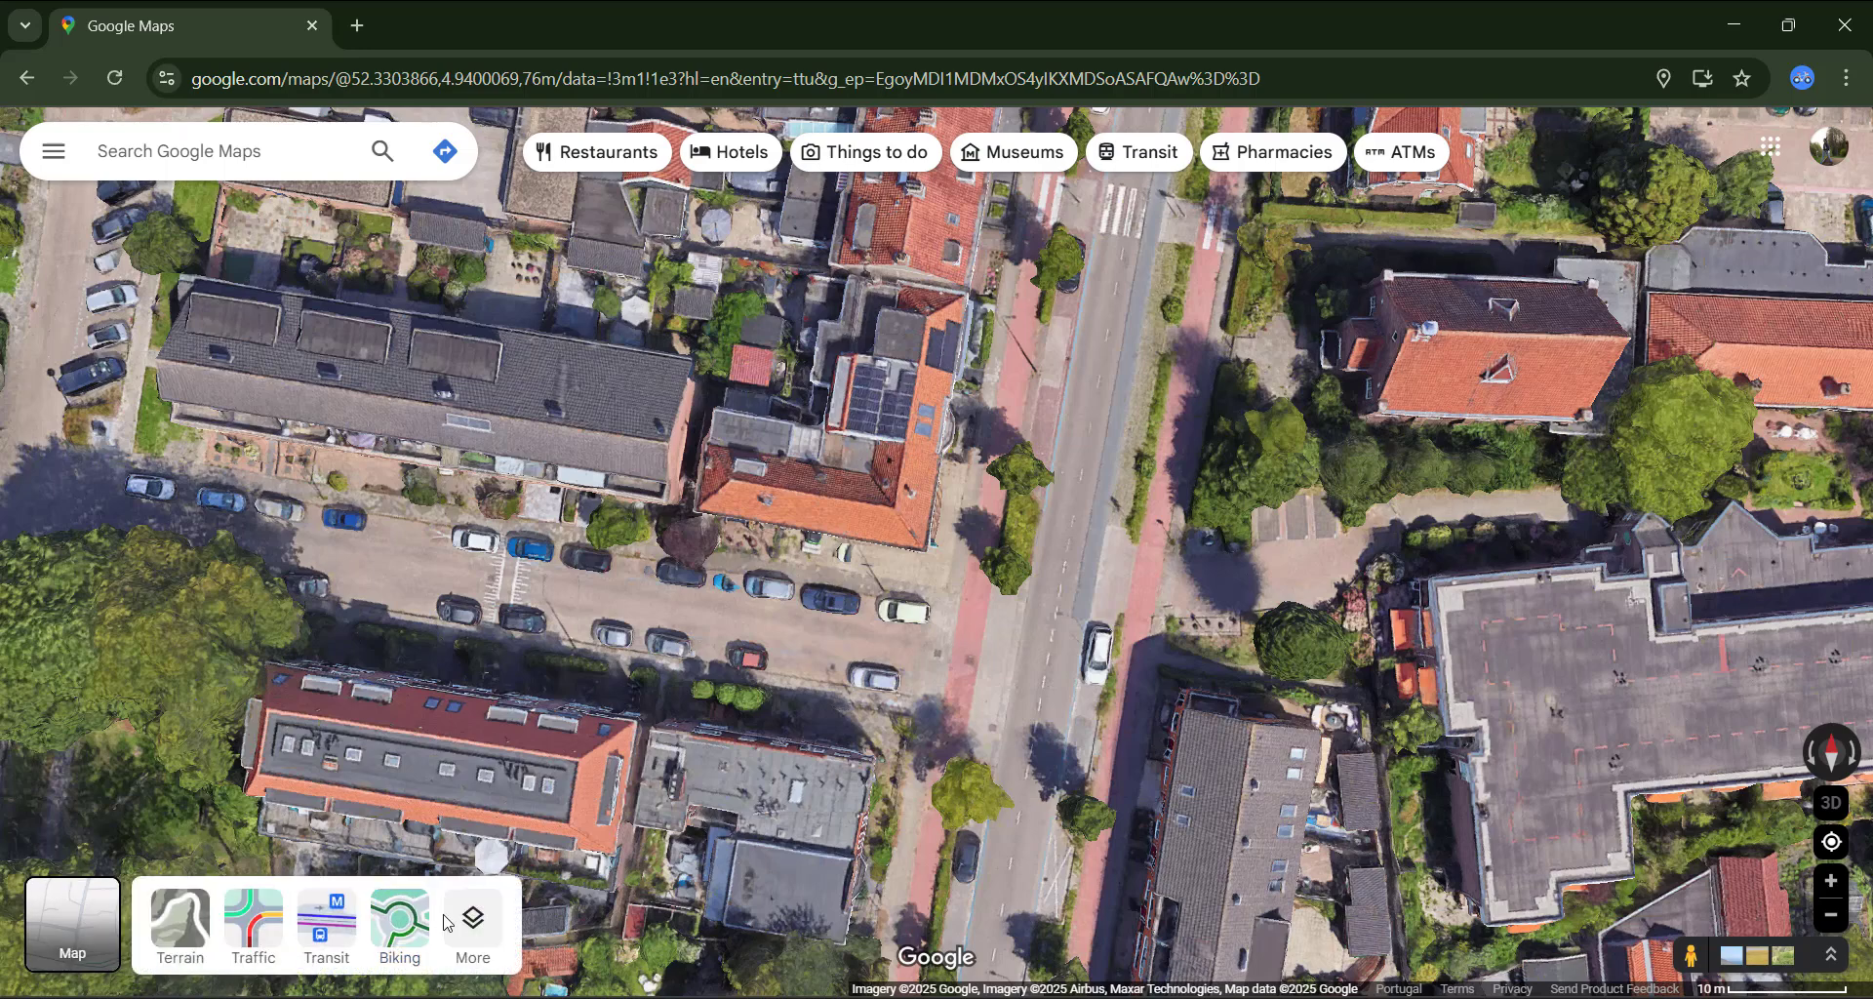
click(482, 934)
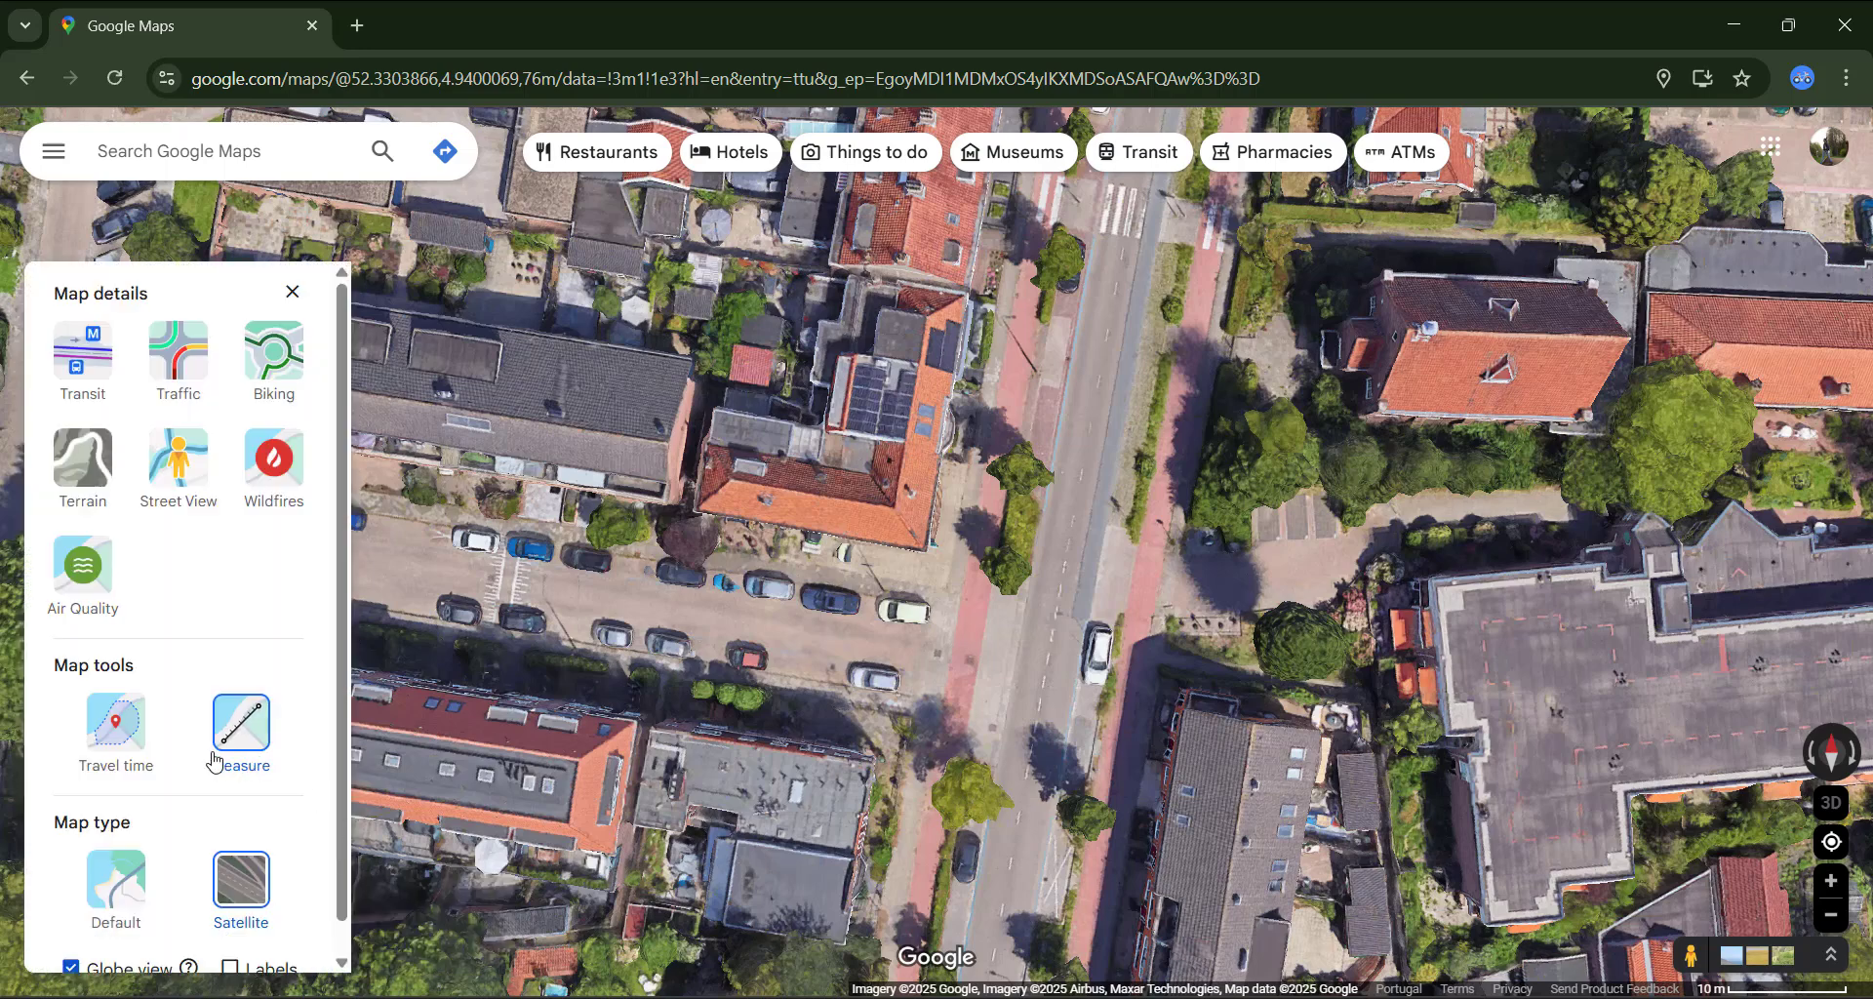
scroll(199, 768, down, 1)
click(71, 937)
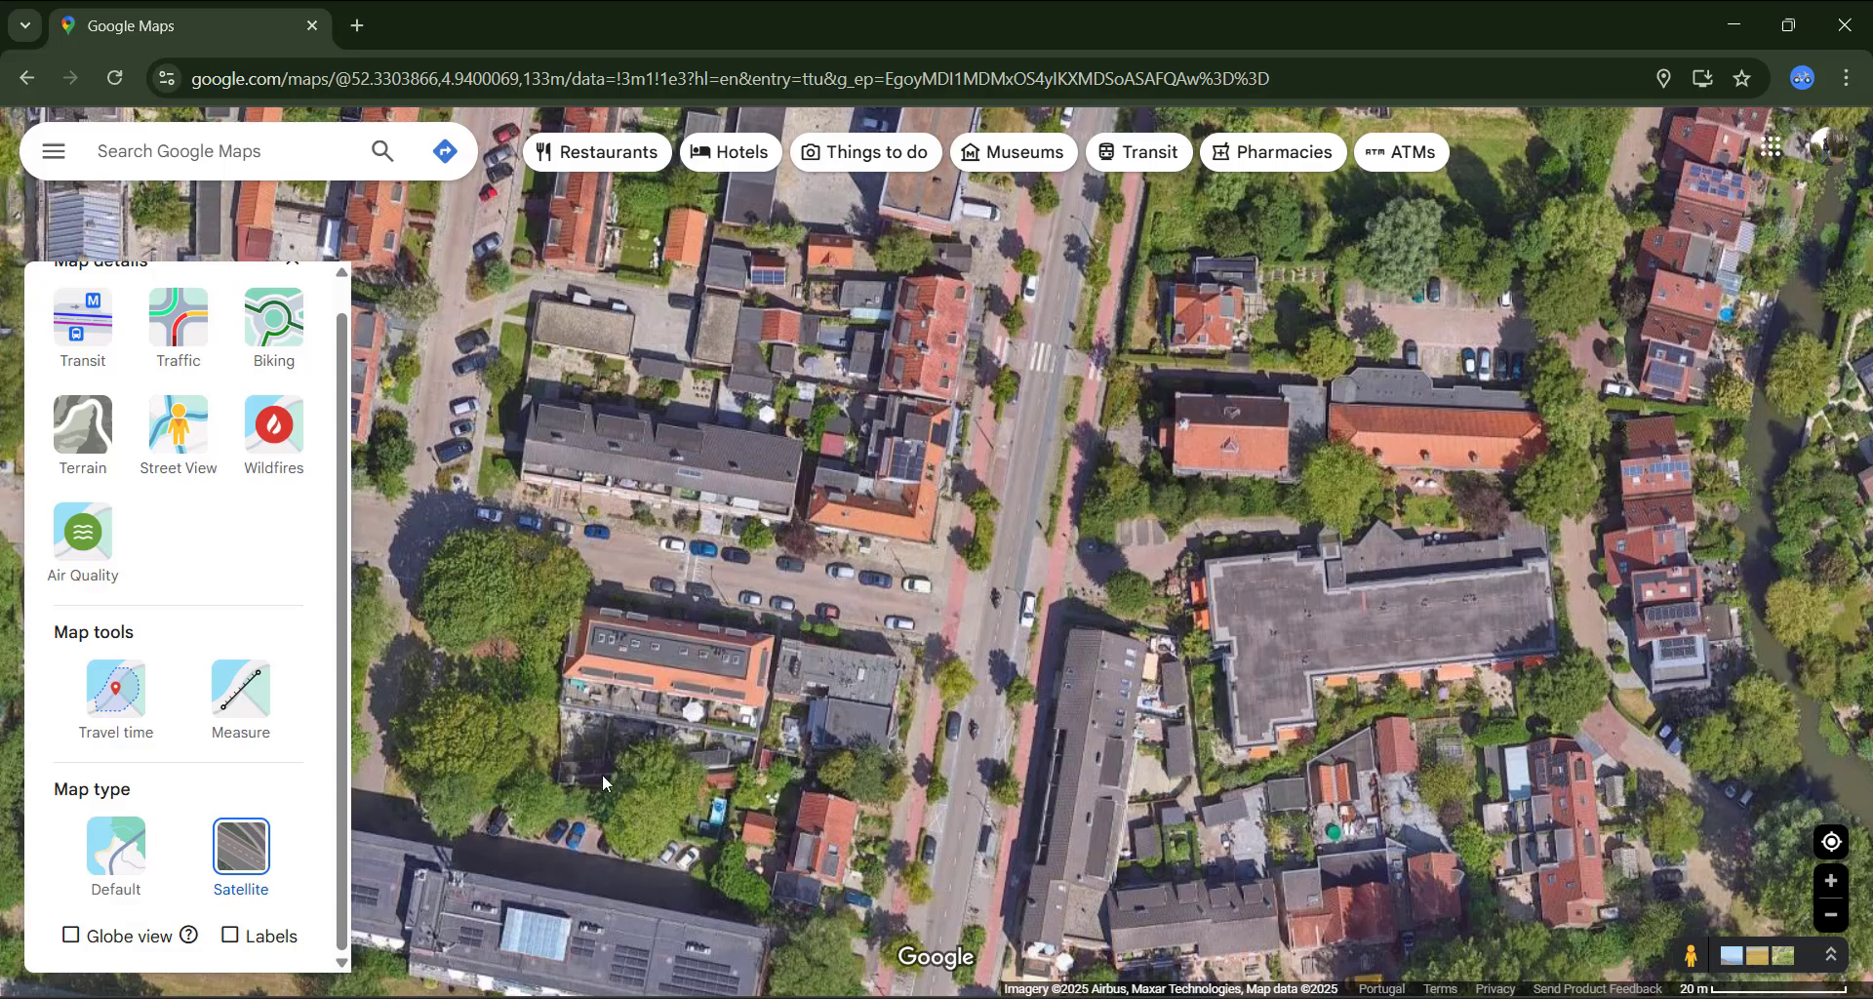
key(alt+Left)
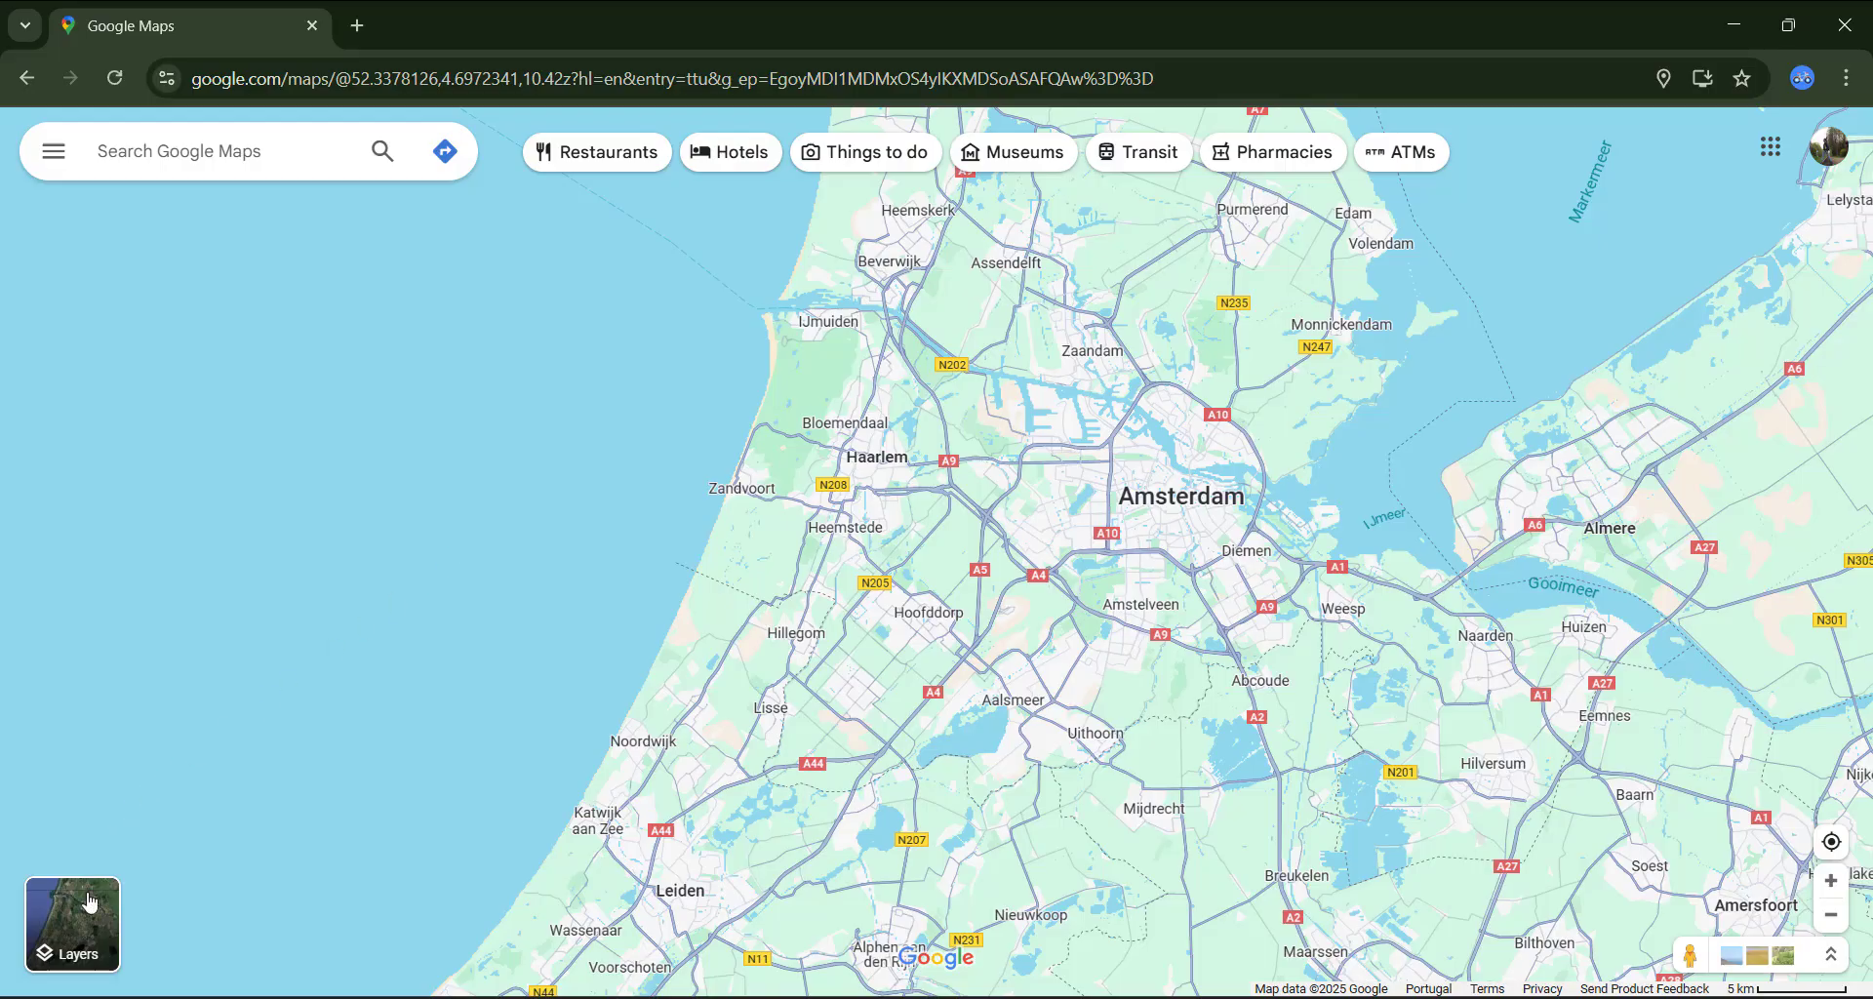
Step: Turn on the Terrain layer and move the map over to England and Wales
mouse_move(85, 918)
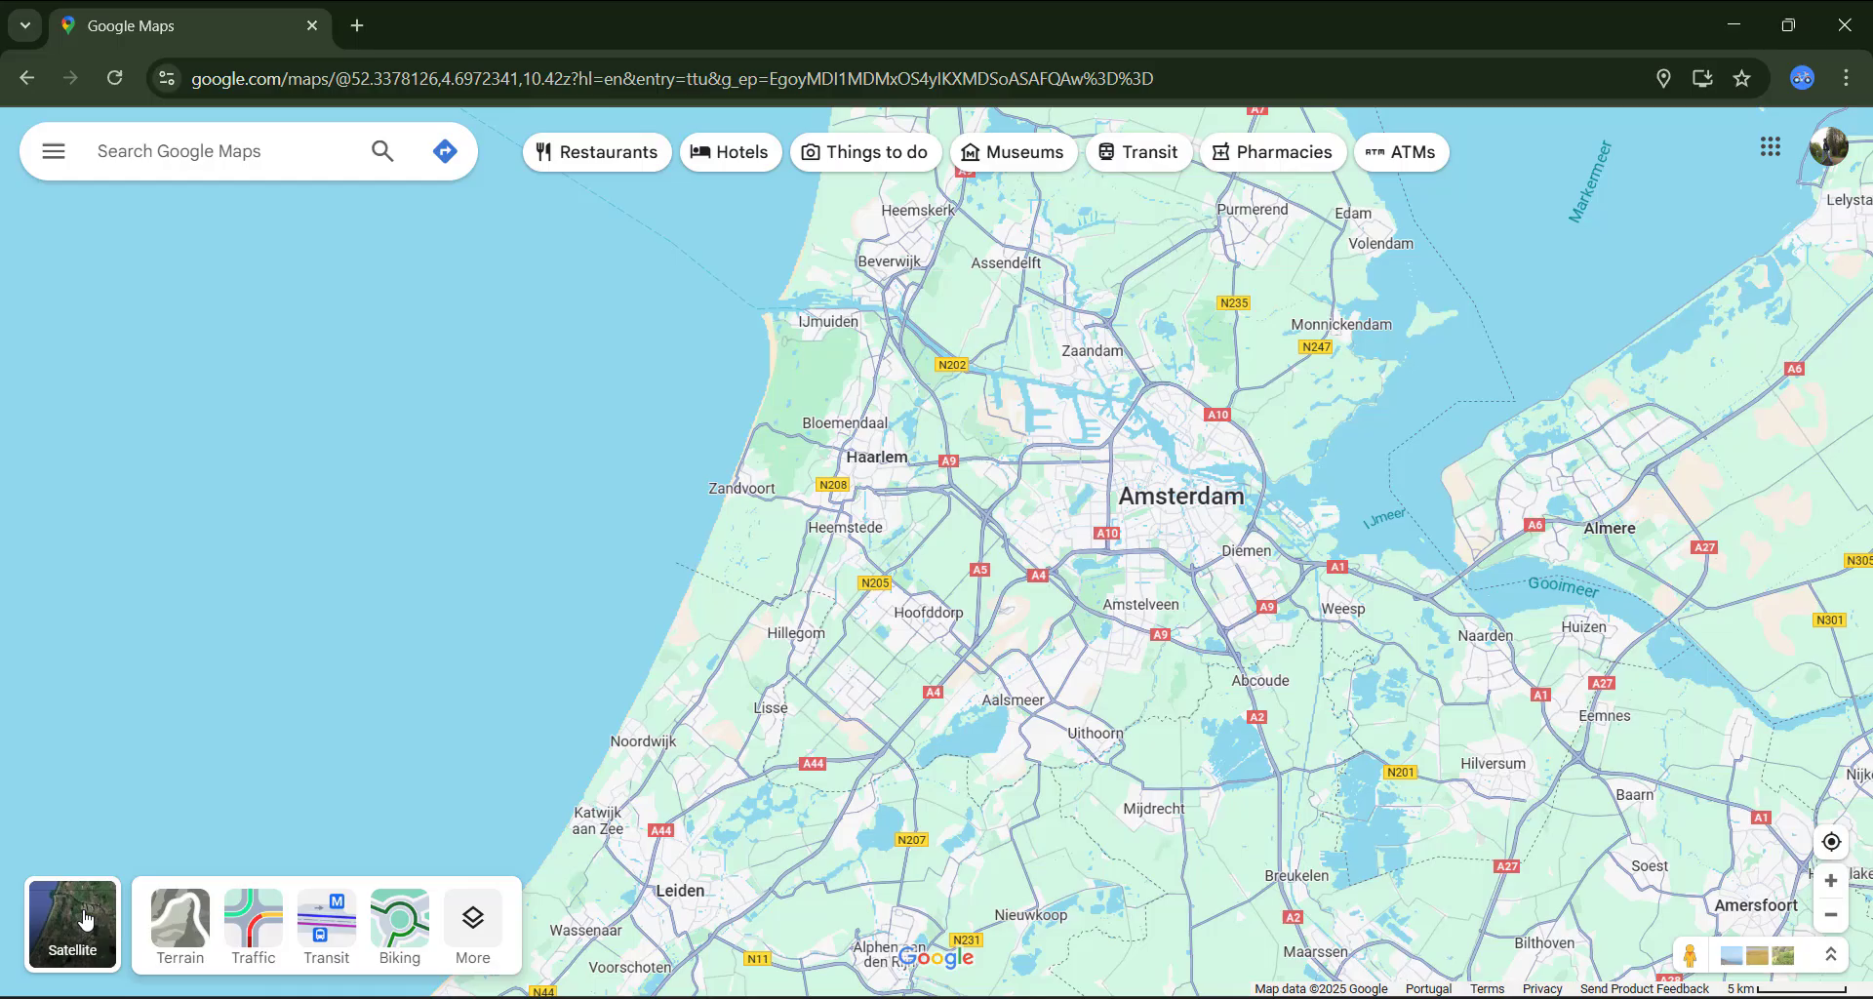
click(176, 924)
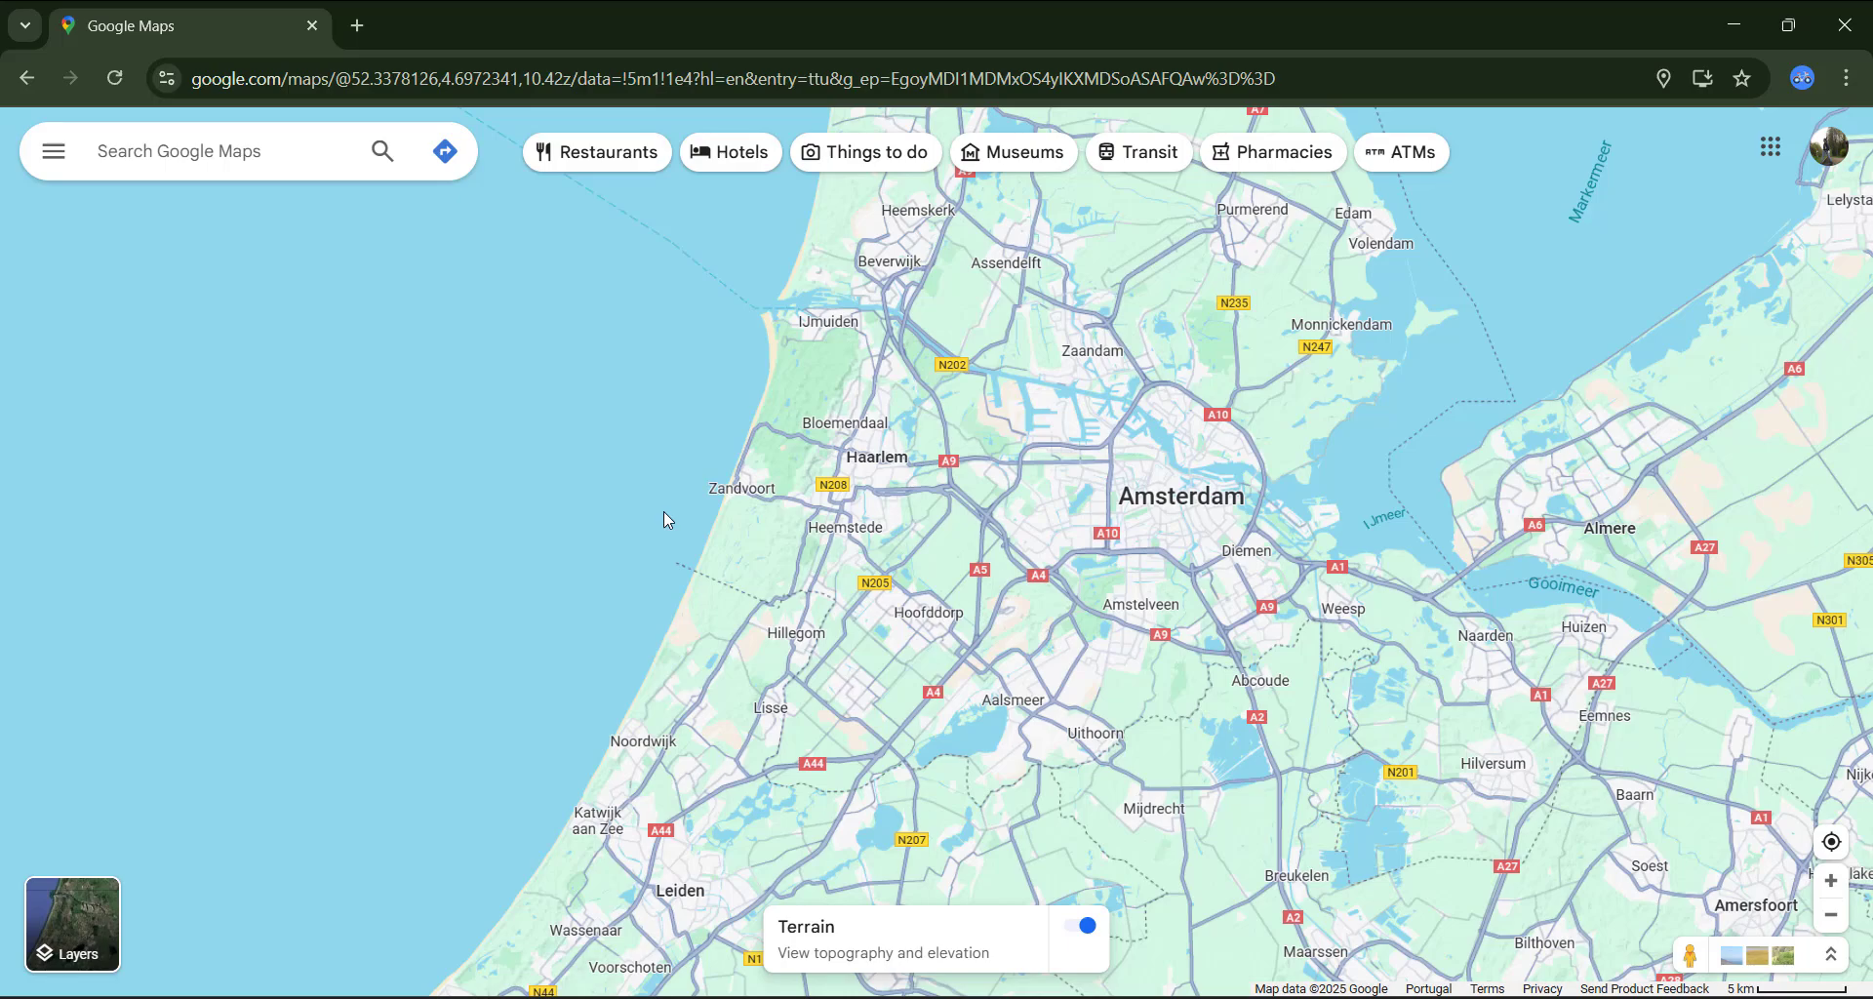
scroll(663, 514, down, 3)
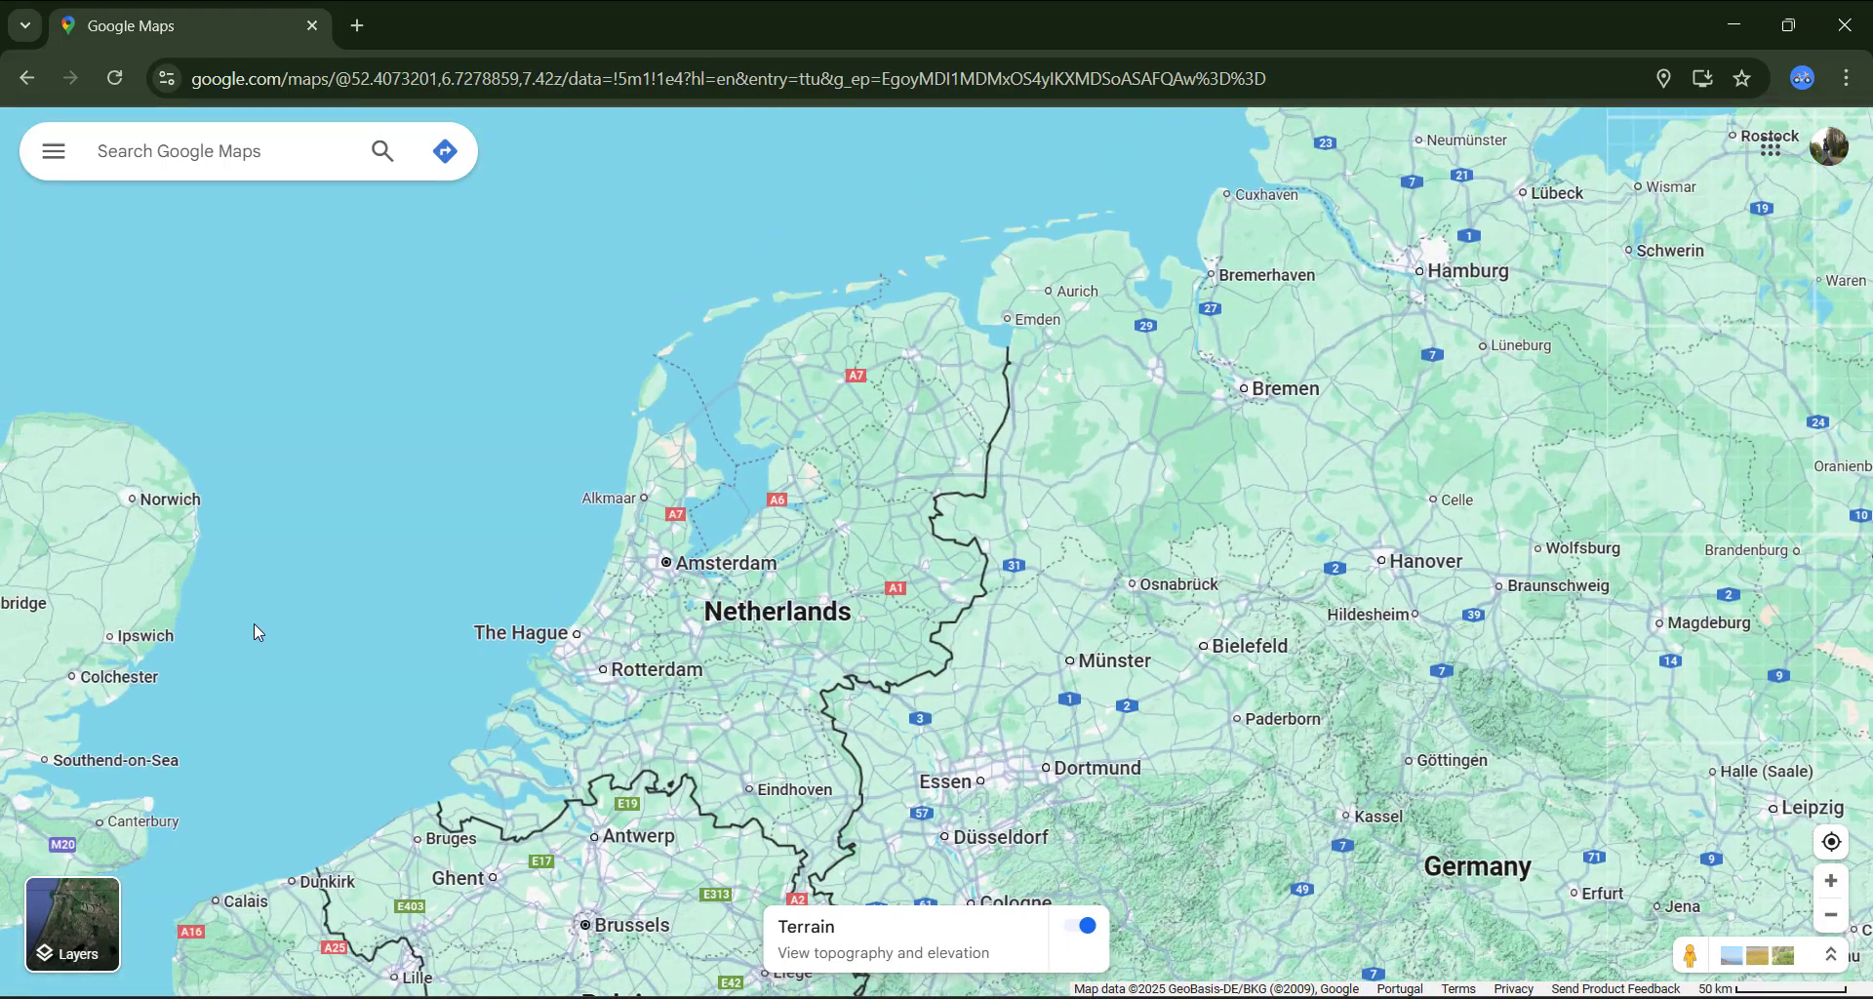
drag(254, 625, 1284, 702)
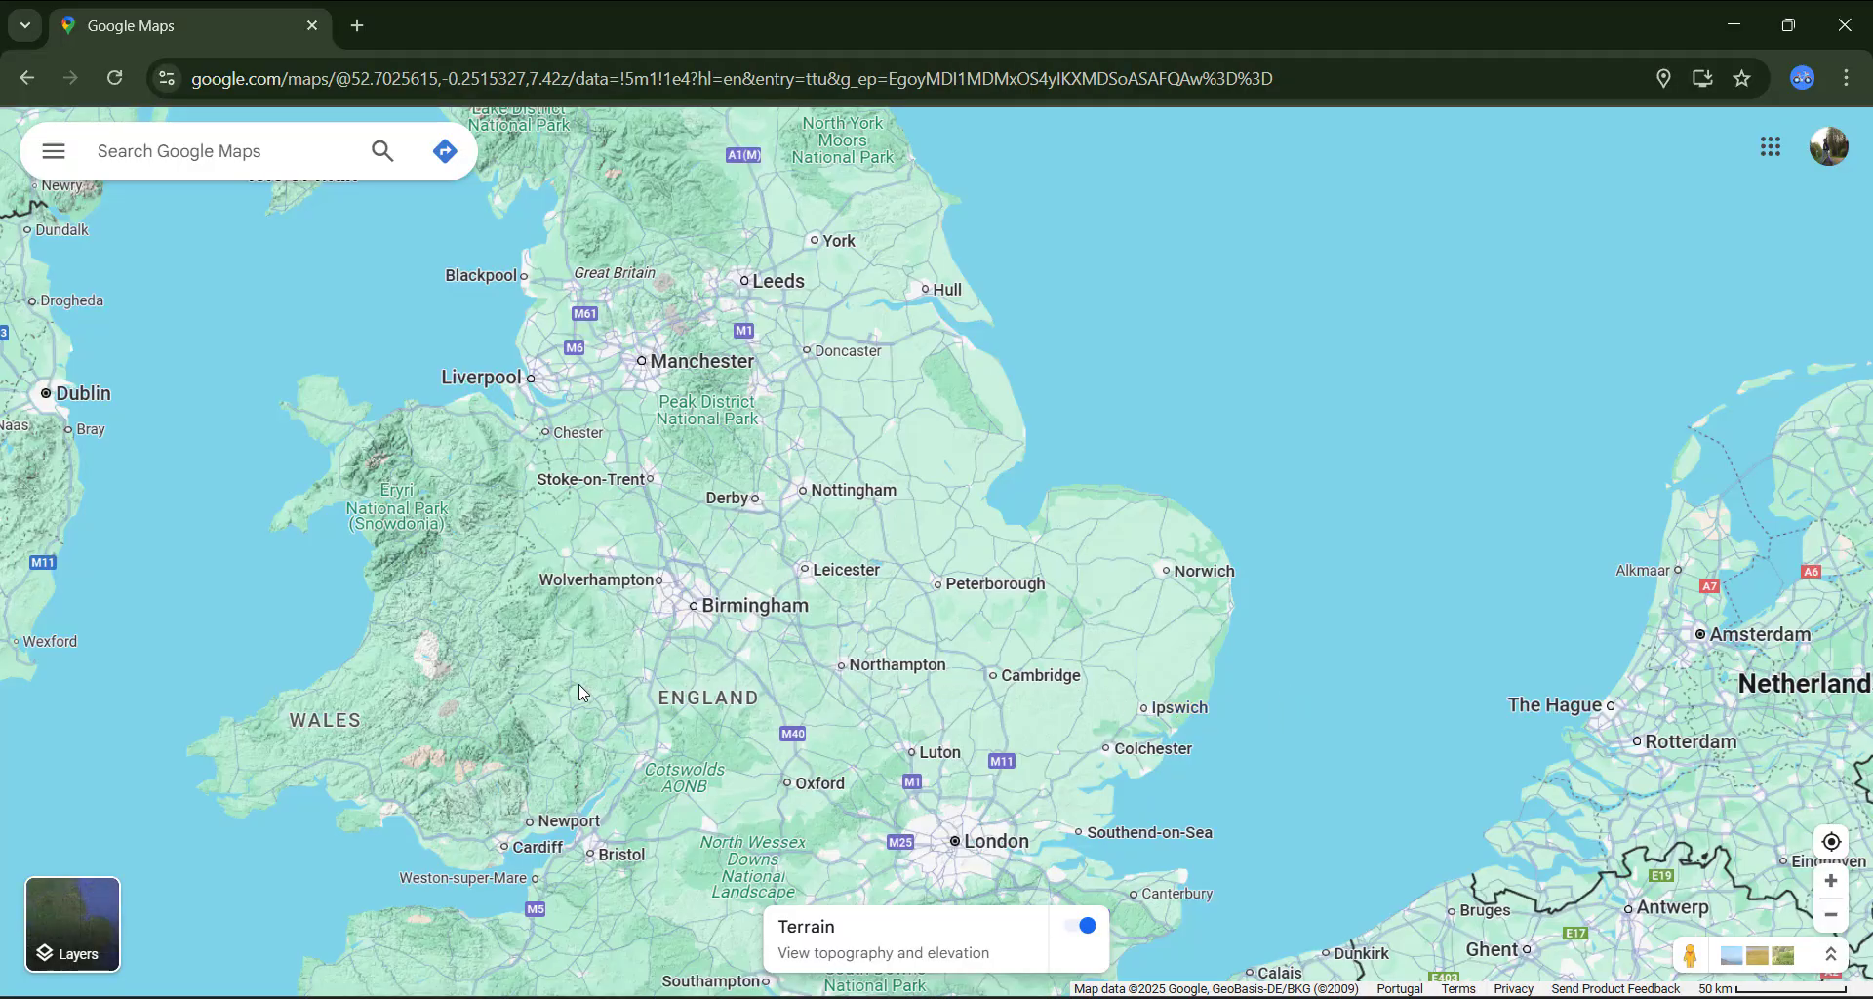
Step: Zoom into the hill relief around Neath, Skewen and Birchgrove in Wales
scroll(435, 783, up, 5)
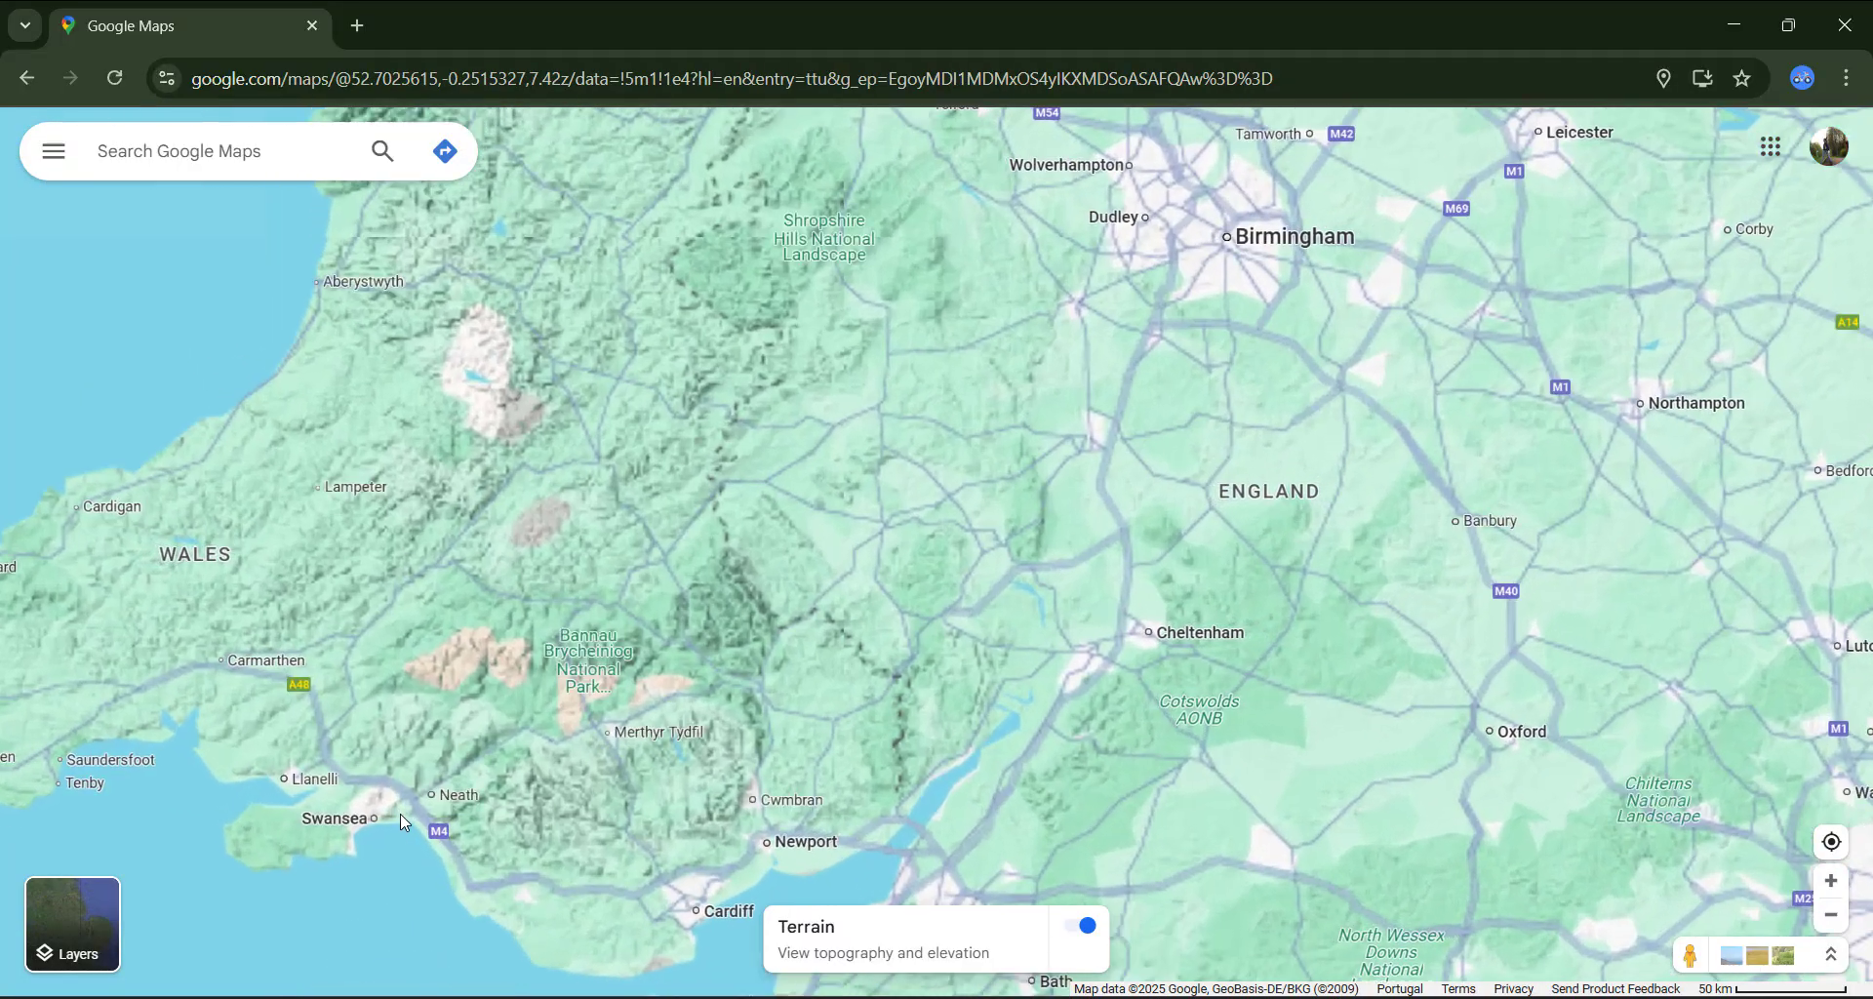
scroll(394, 759, up, 4)
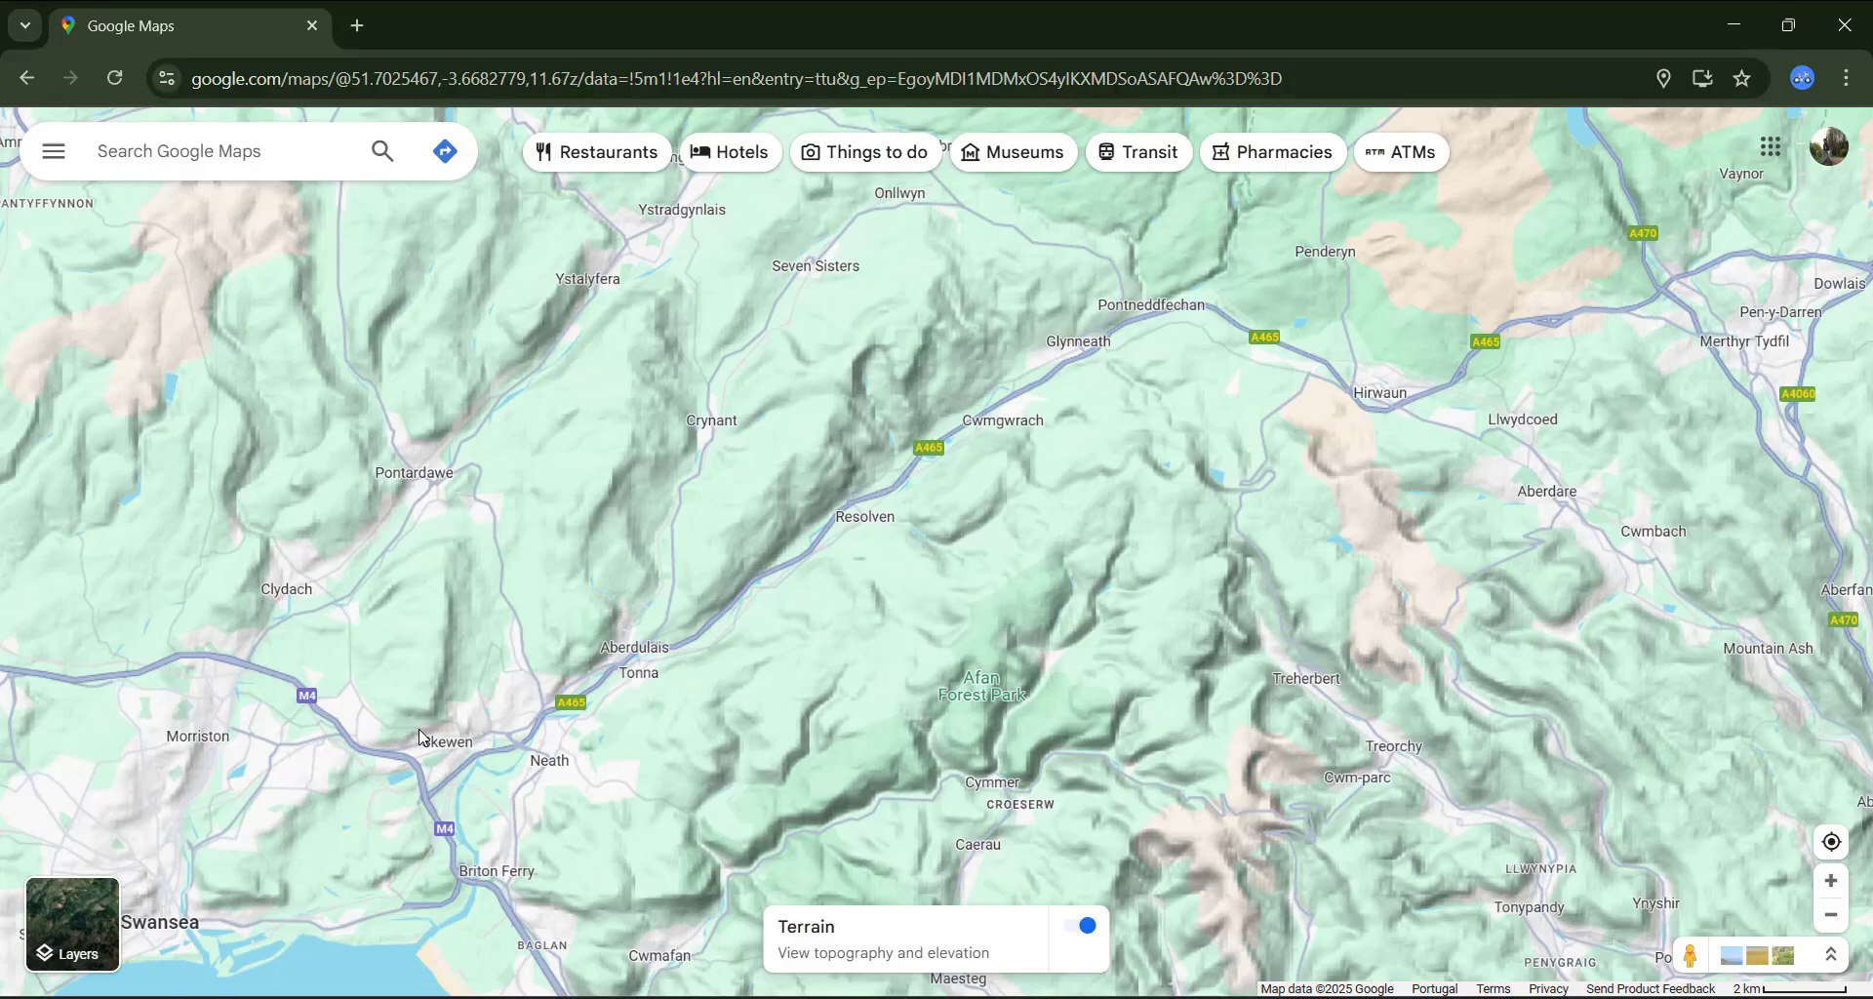
scroll(401, 718, up, 5)
scroll(427, 730, up, 2)
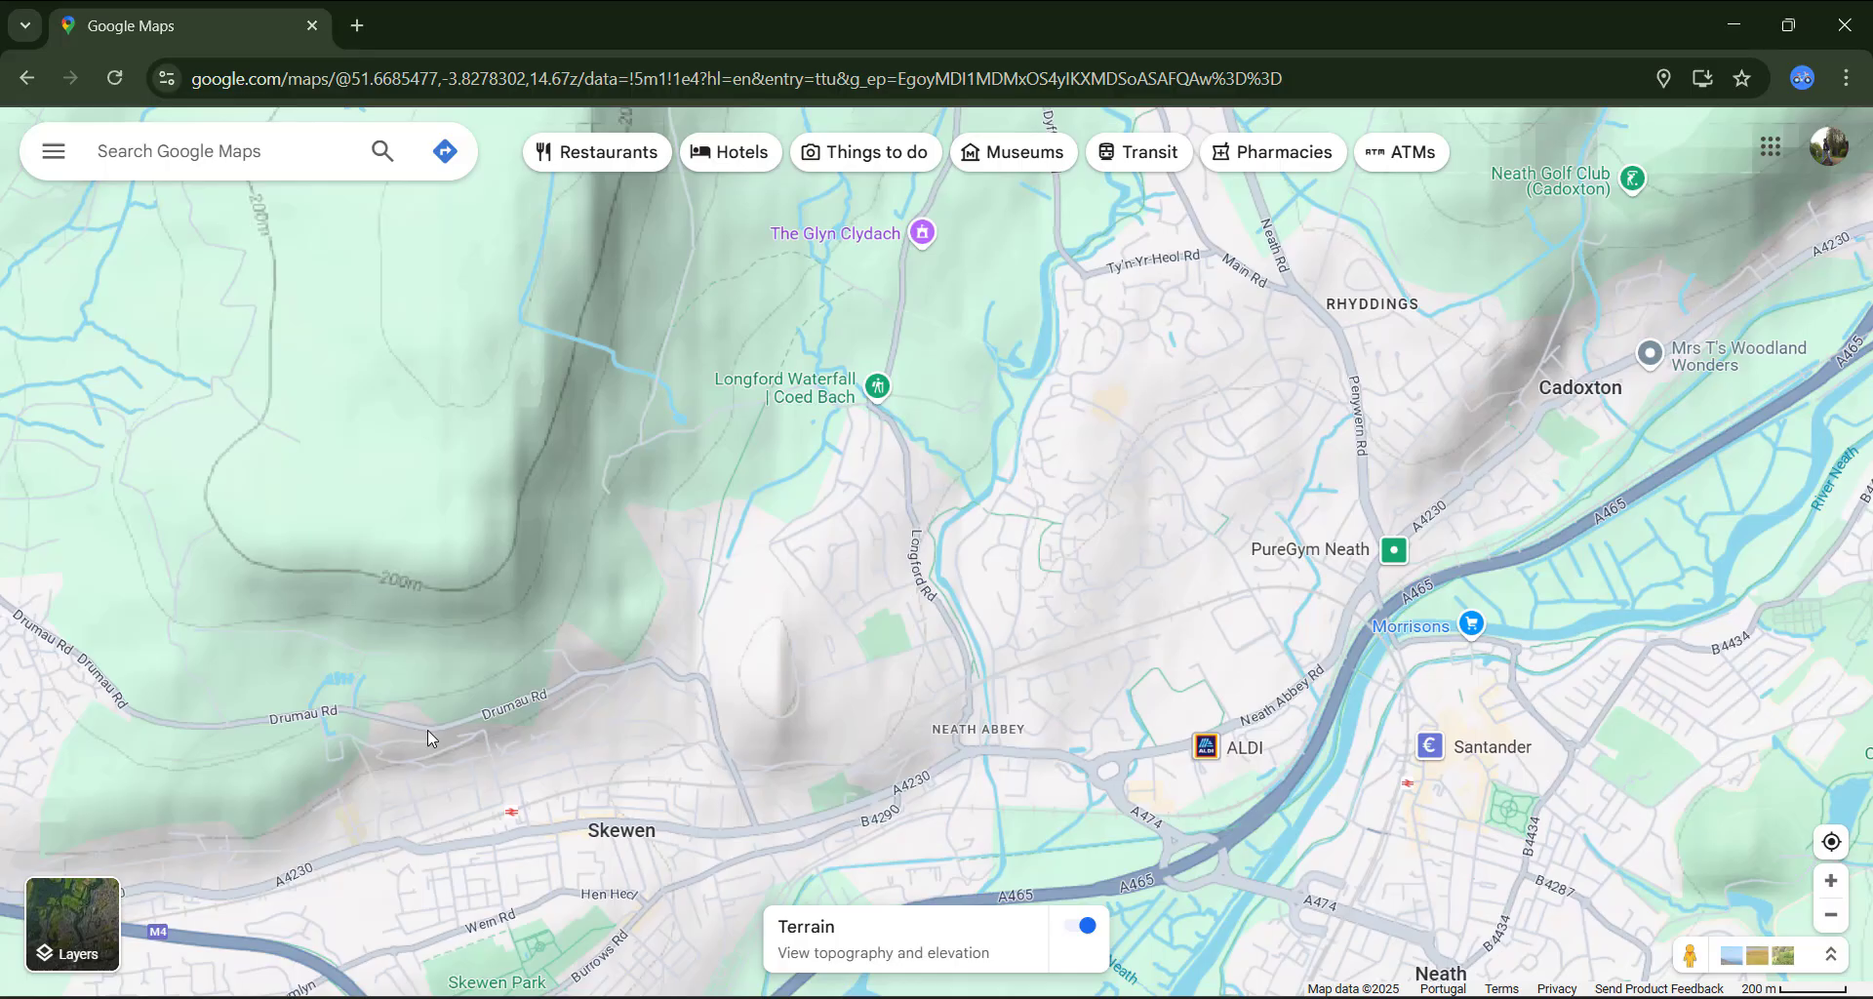
drag(428, 730, 769, 672)
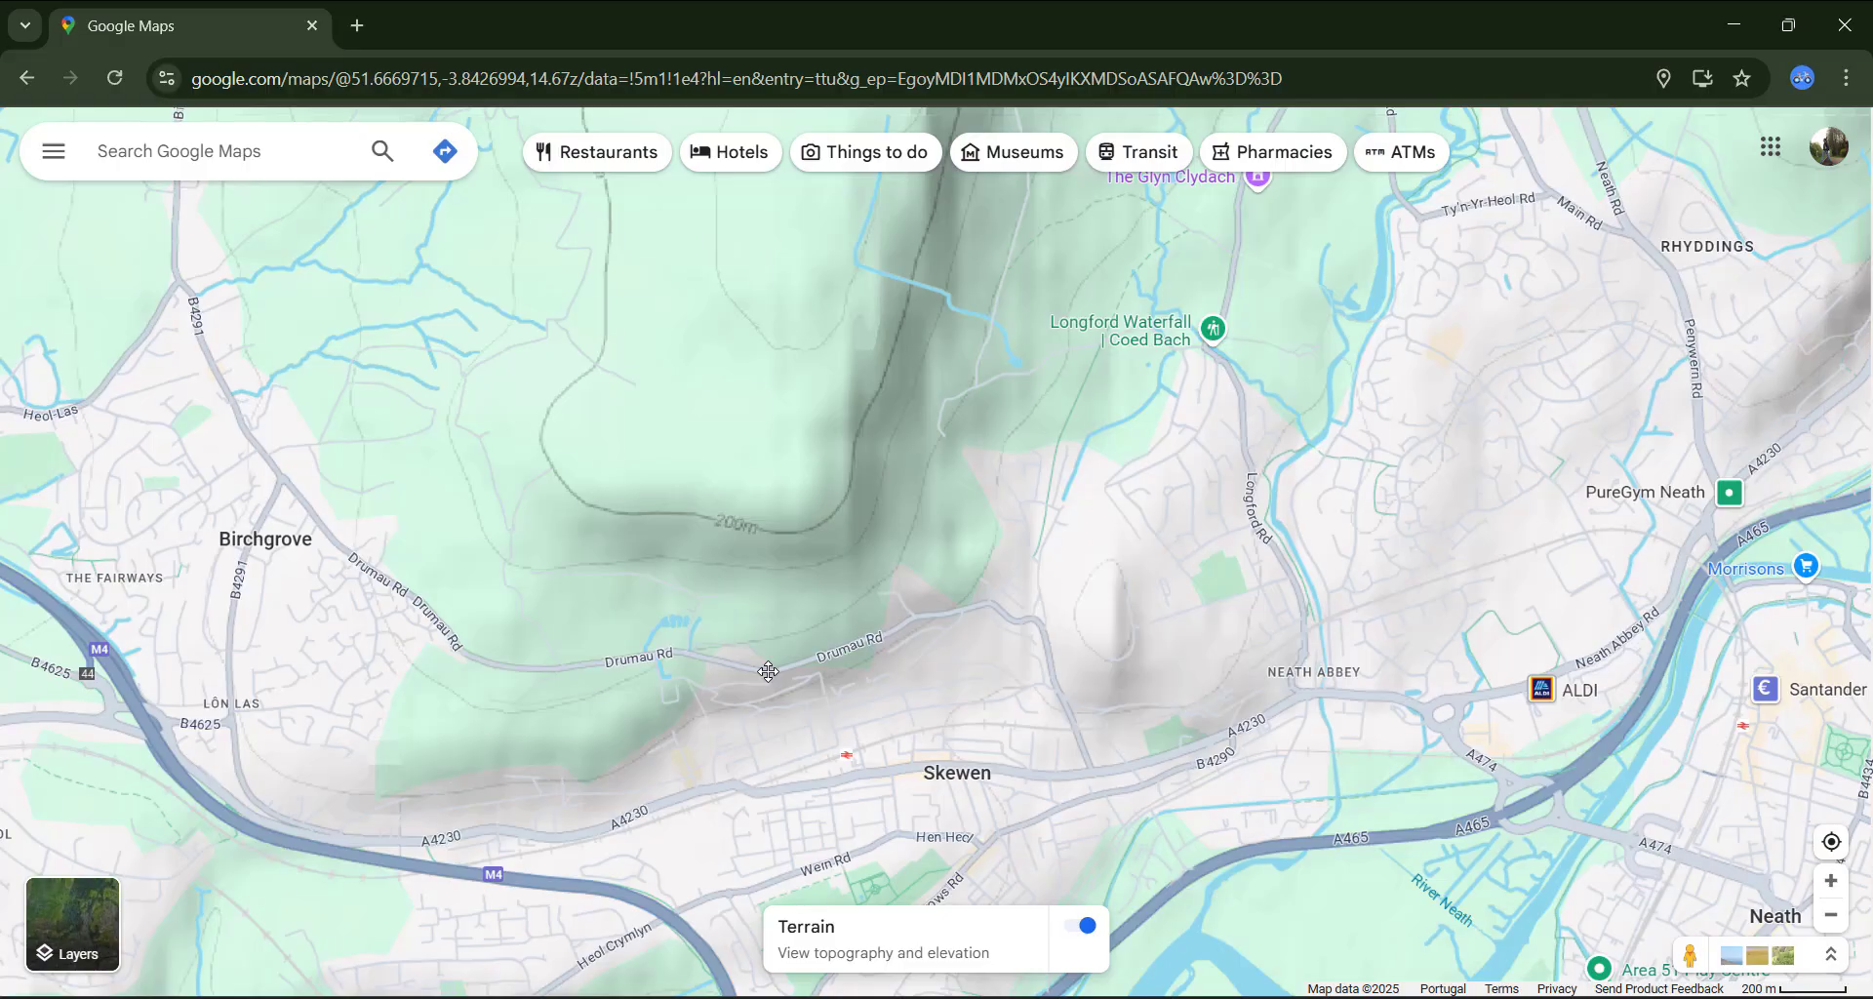
scroll(766, 672, up, 1)
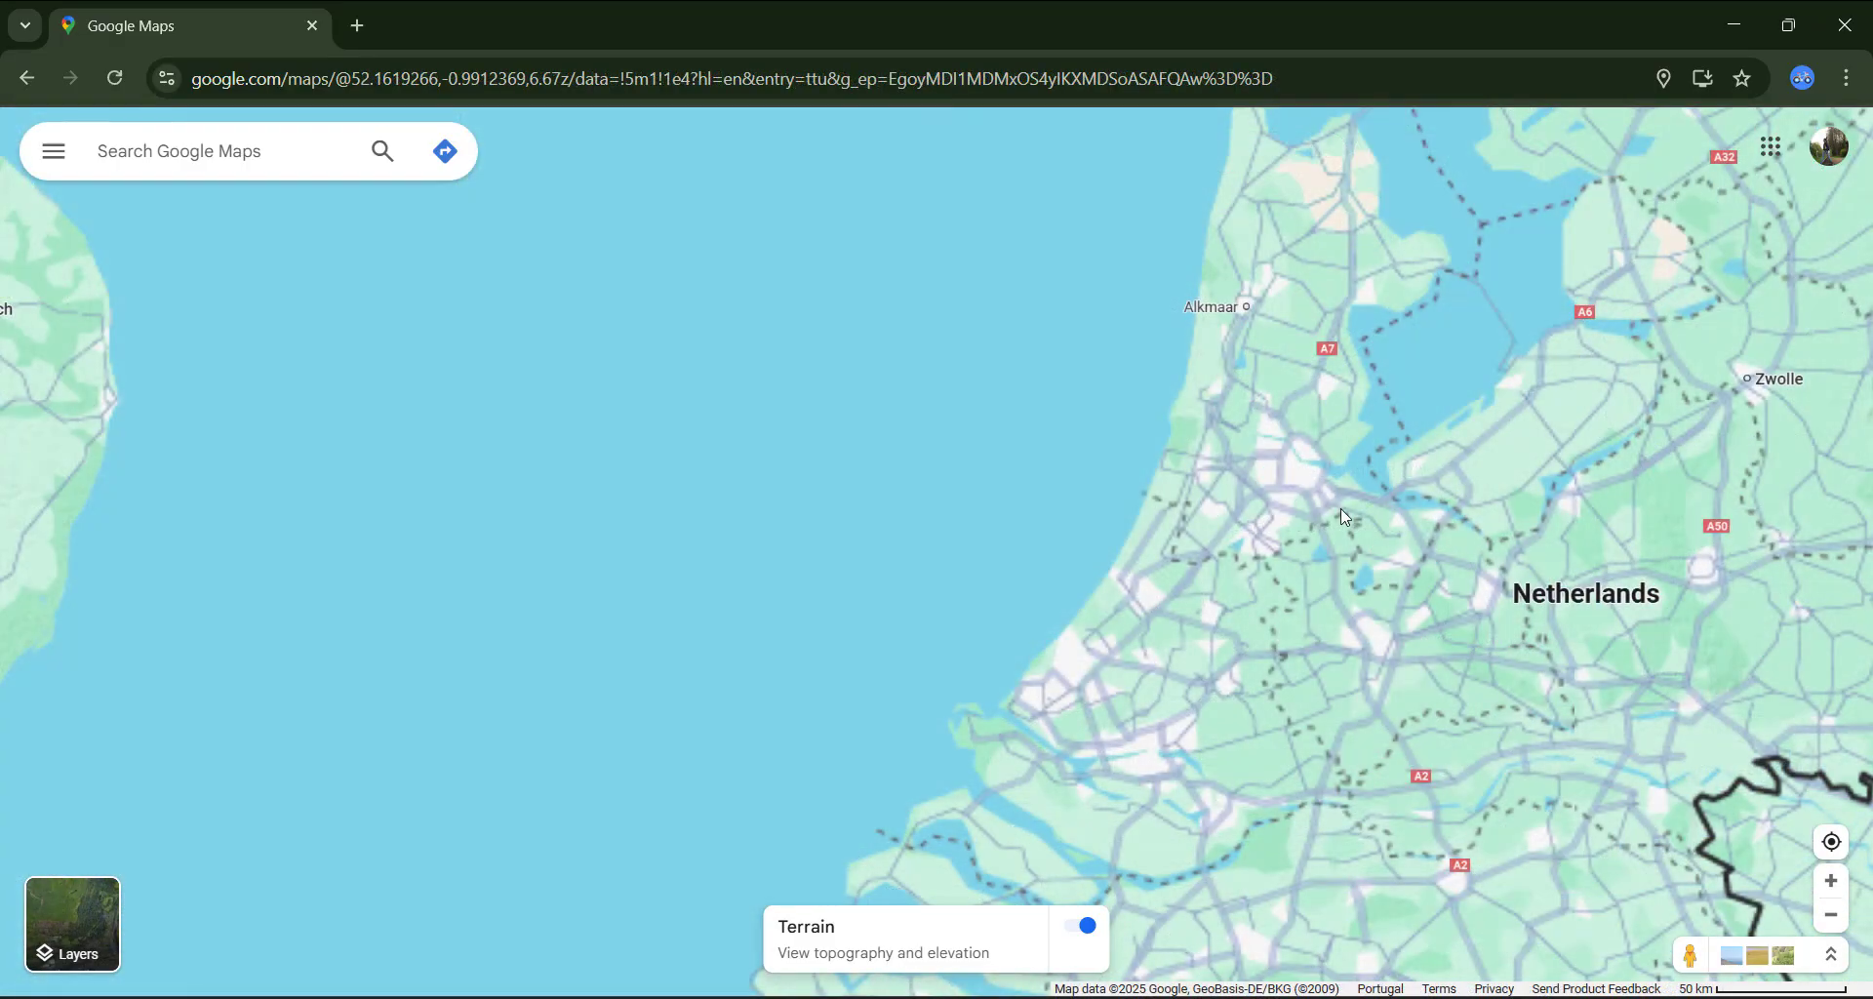
scroll(1341, 507, up, 9)
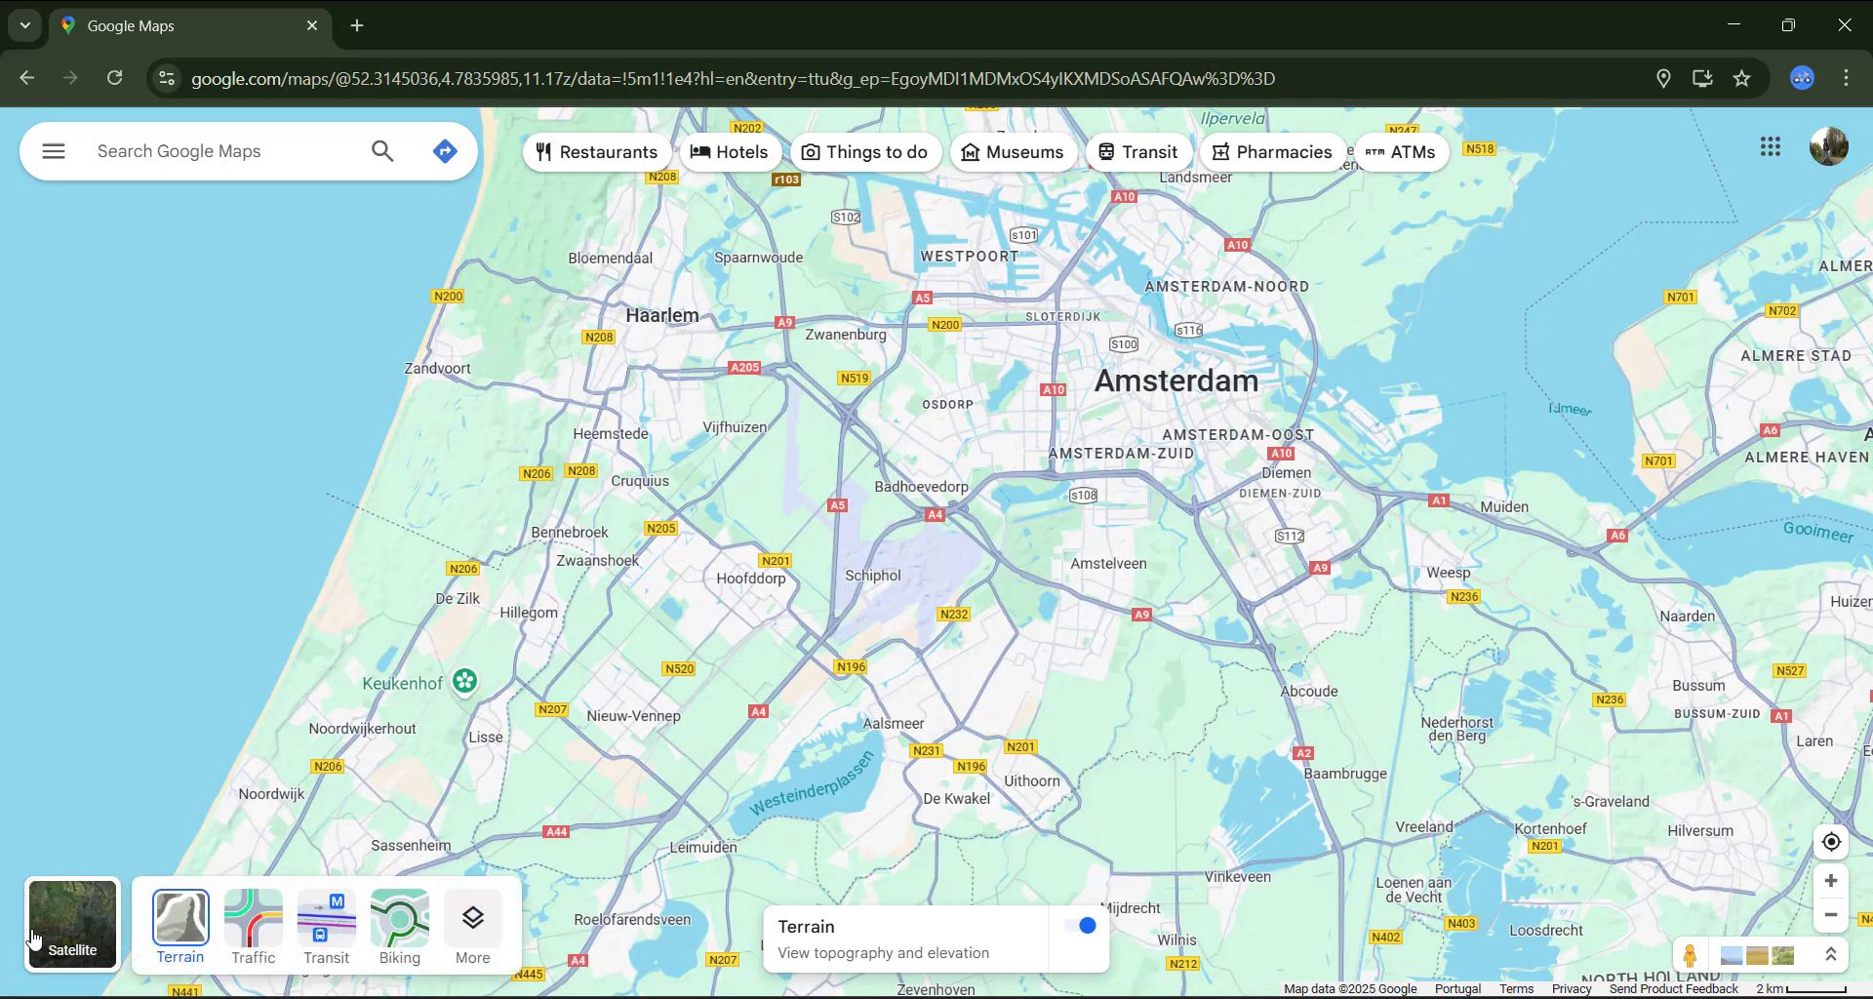
Step: Turn on the live Traffic layer and zoom in toward Amstelveen
click(78, 912)
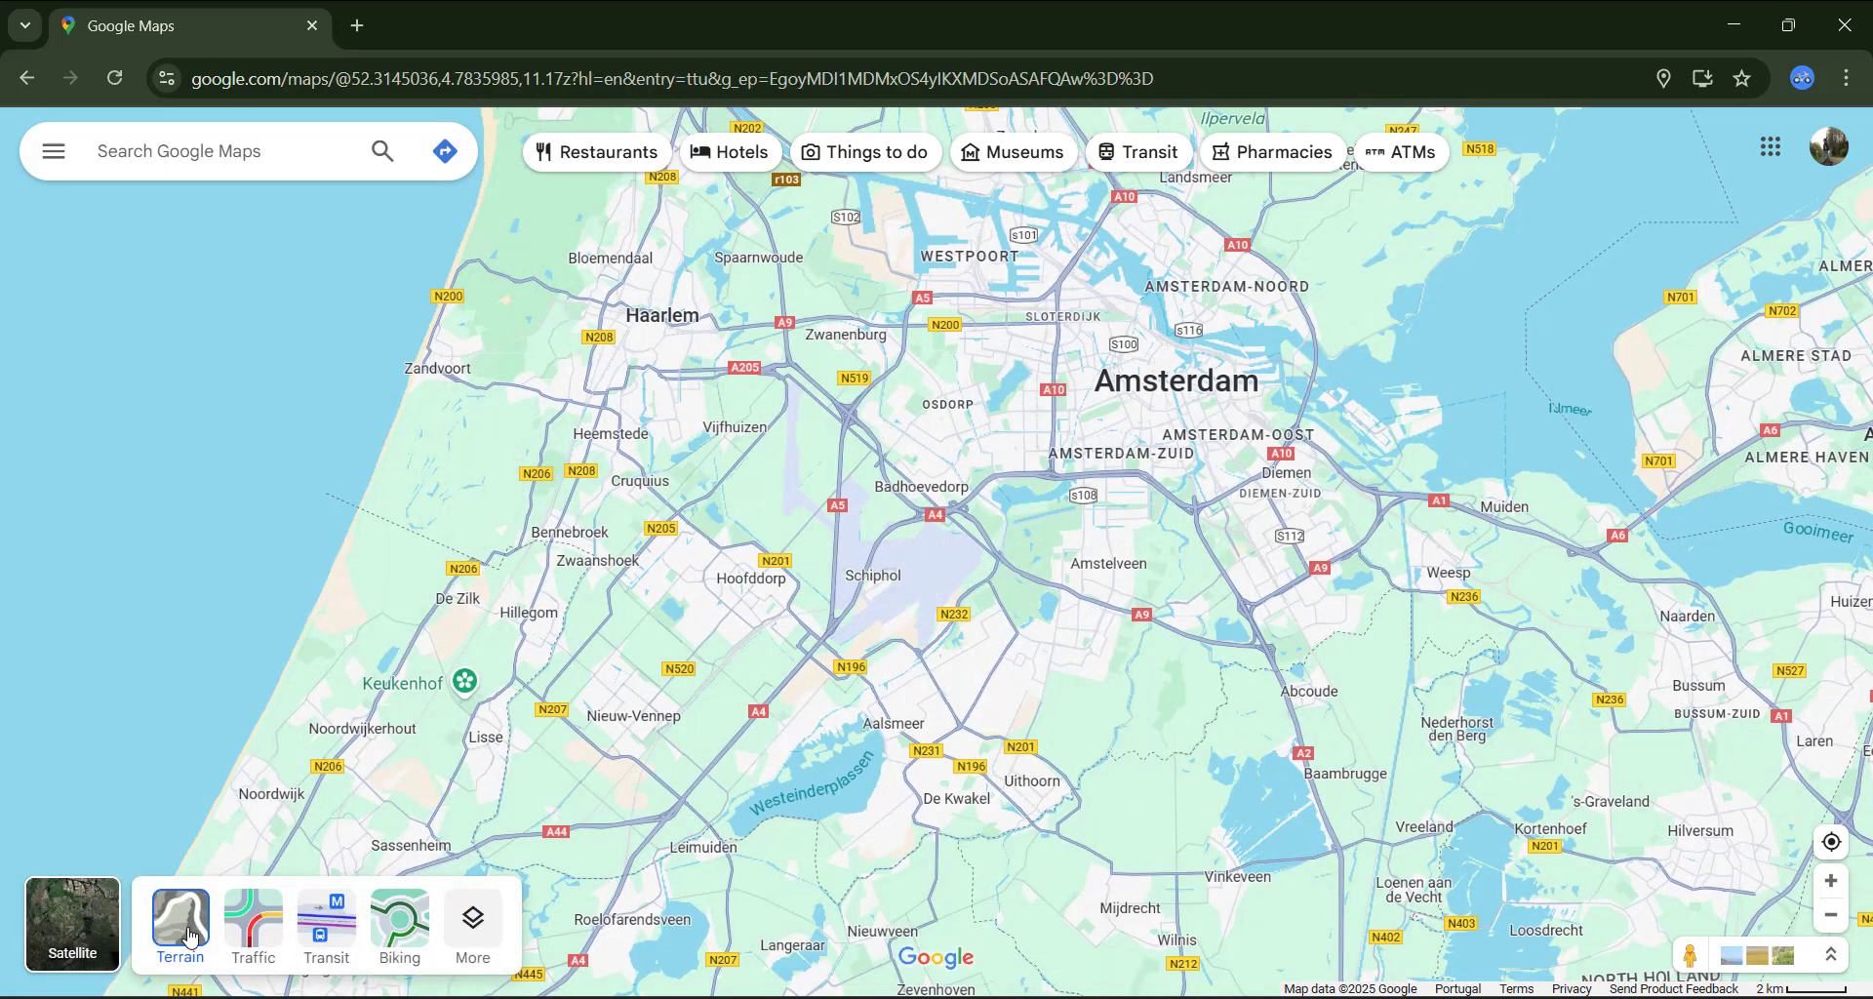
click(246, 935)
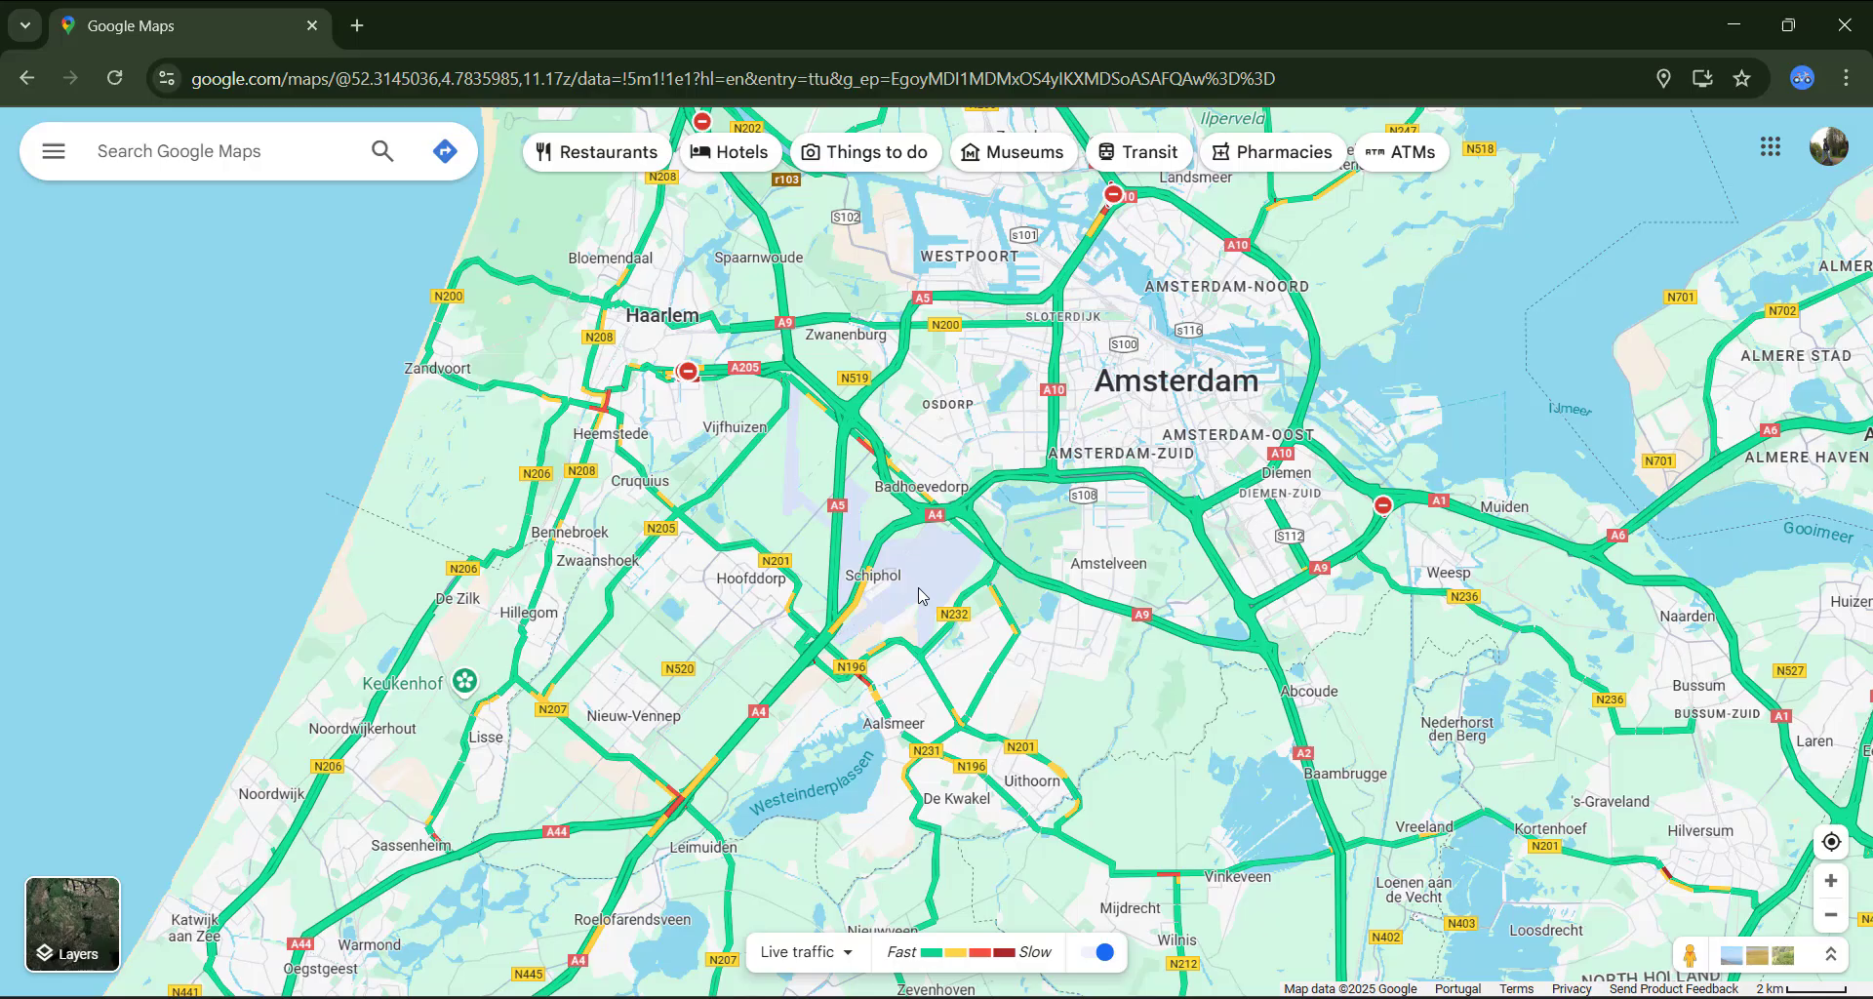
scroll(919, 595, down, 5)
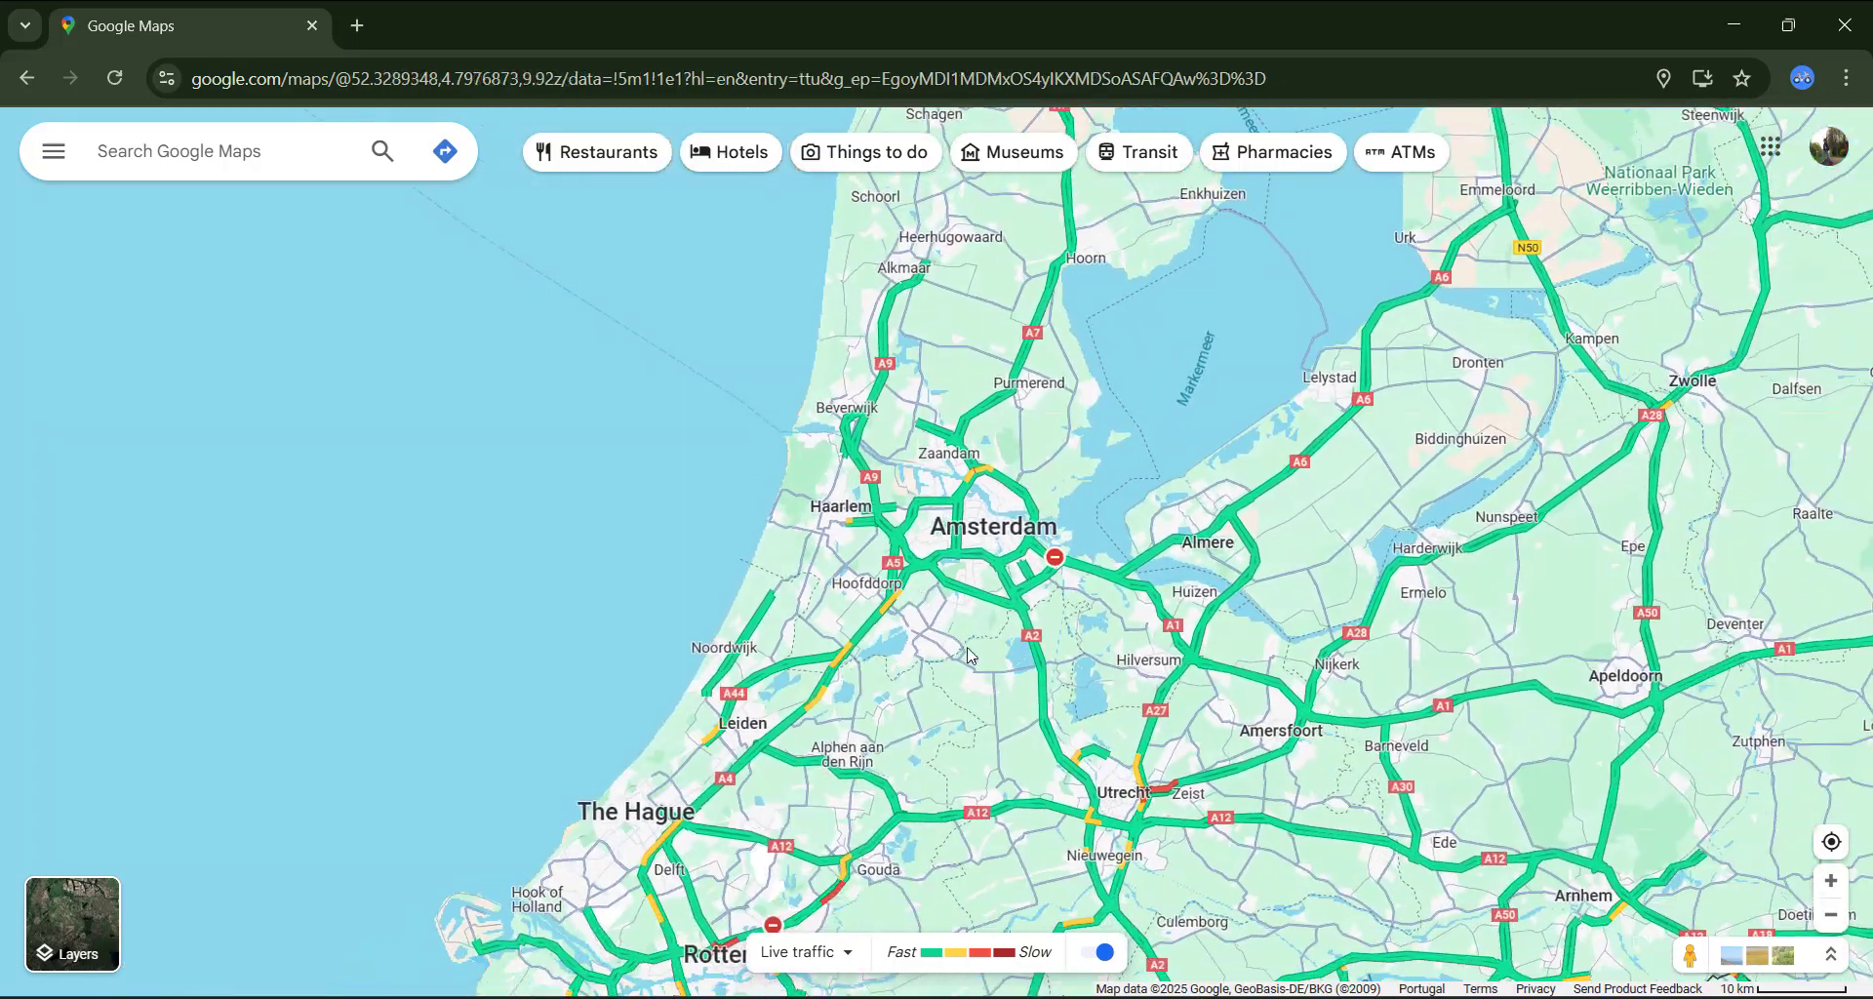
scroll(969, 656, down, 6)
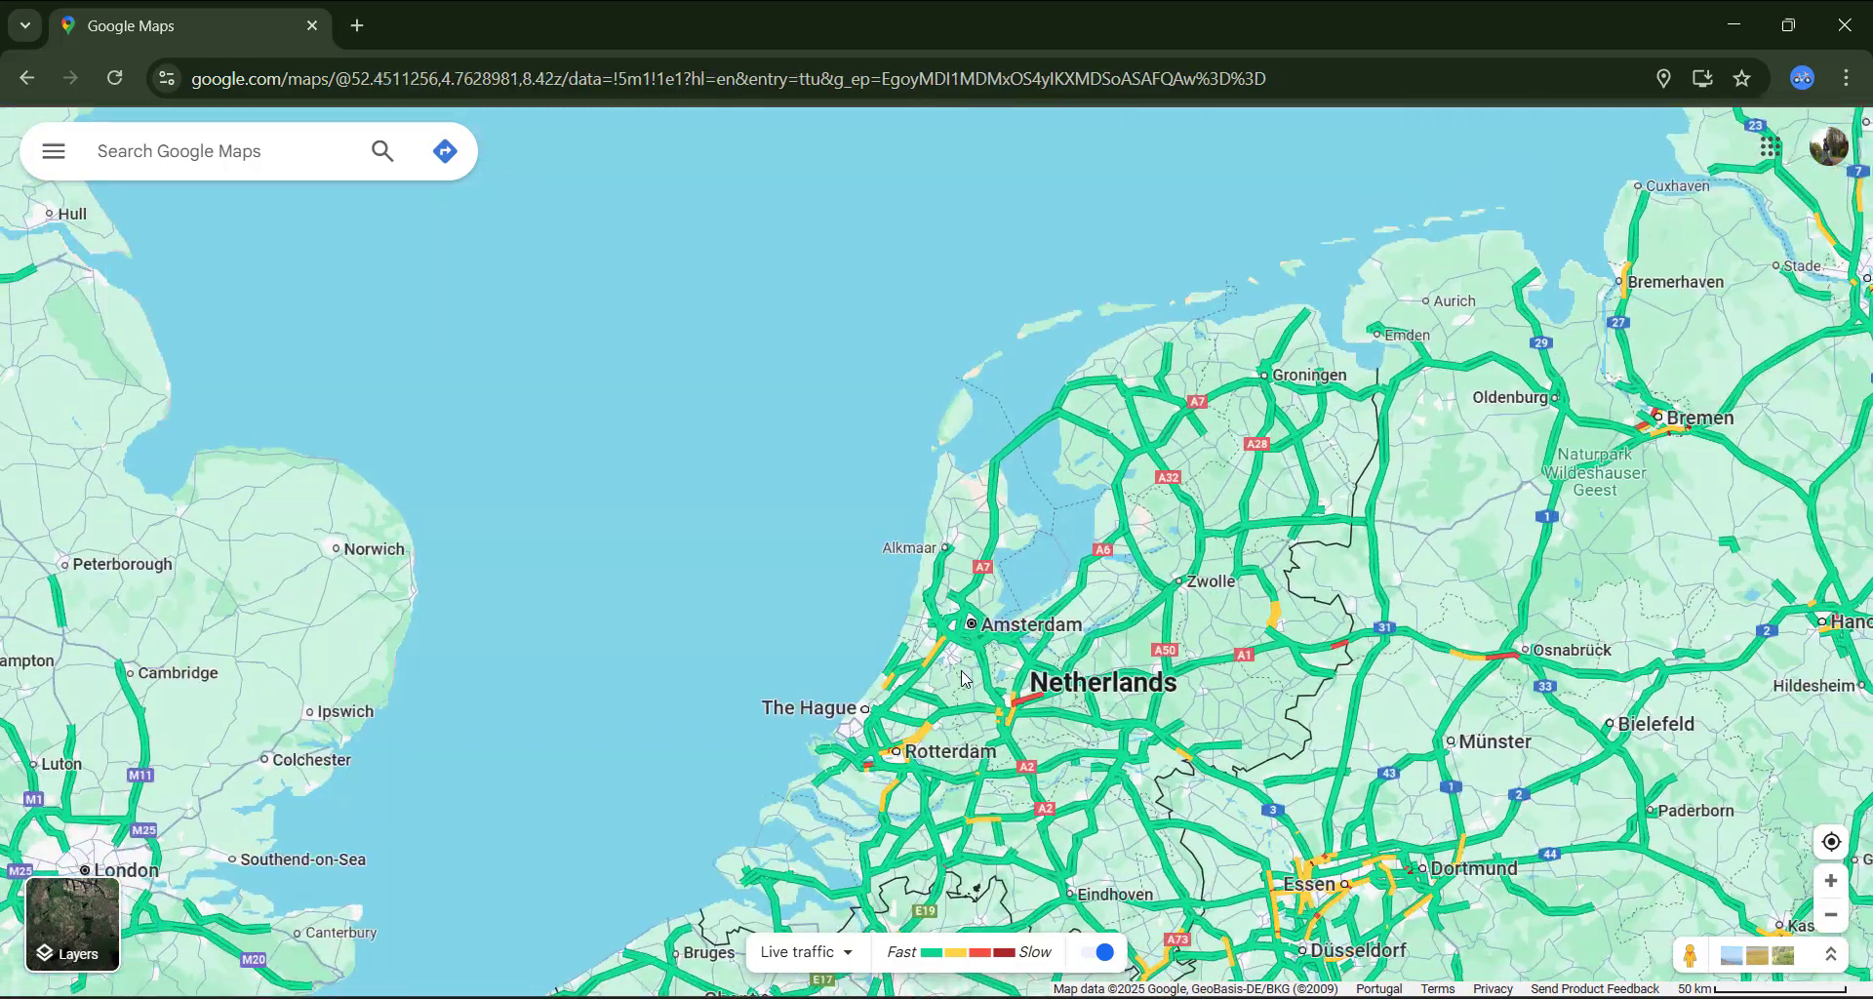
scroll(964, 678, up, 6)
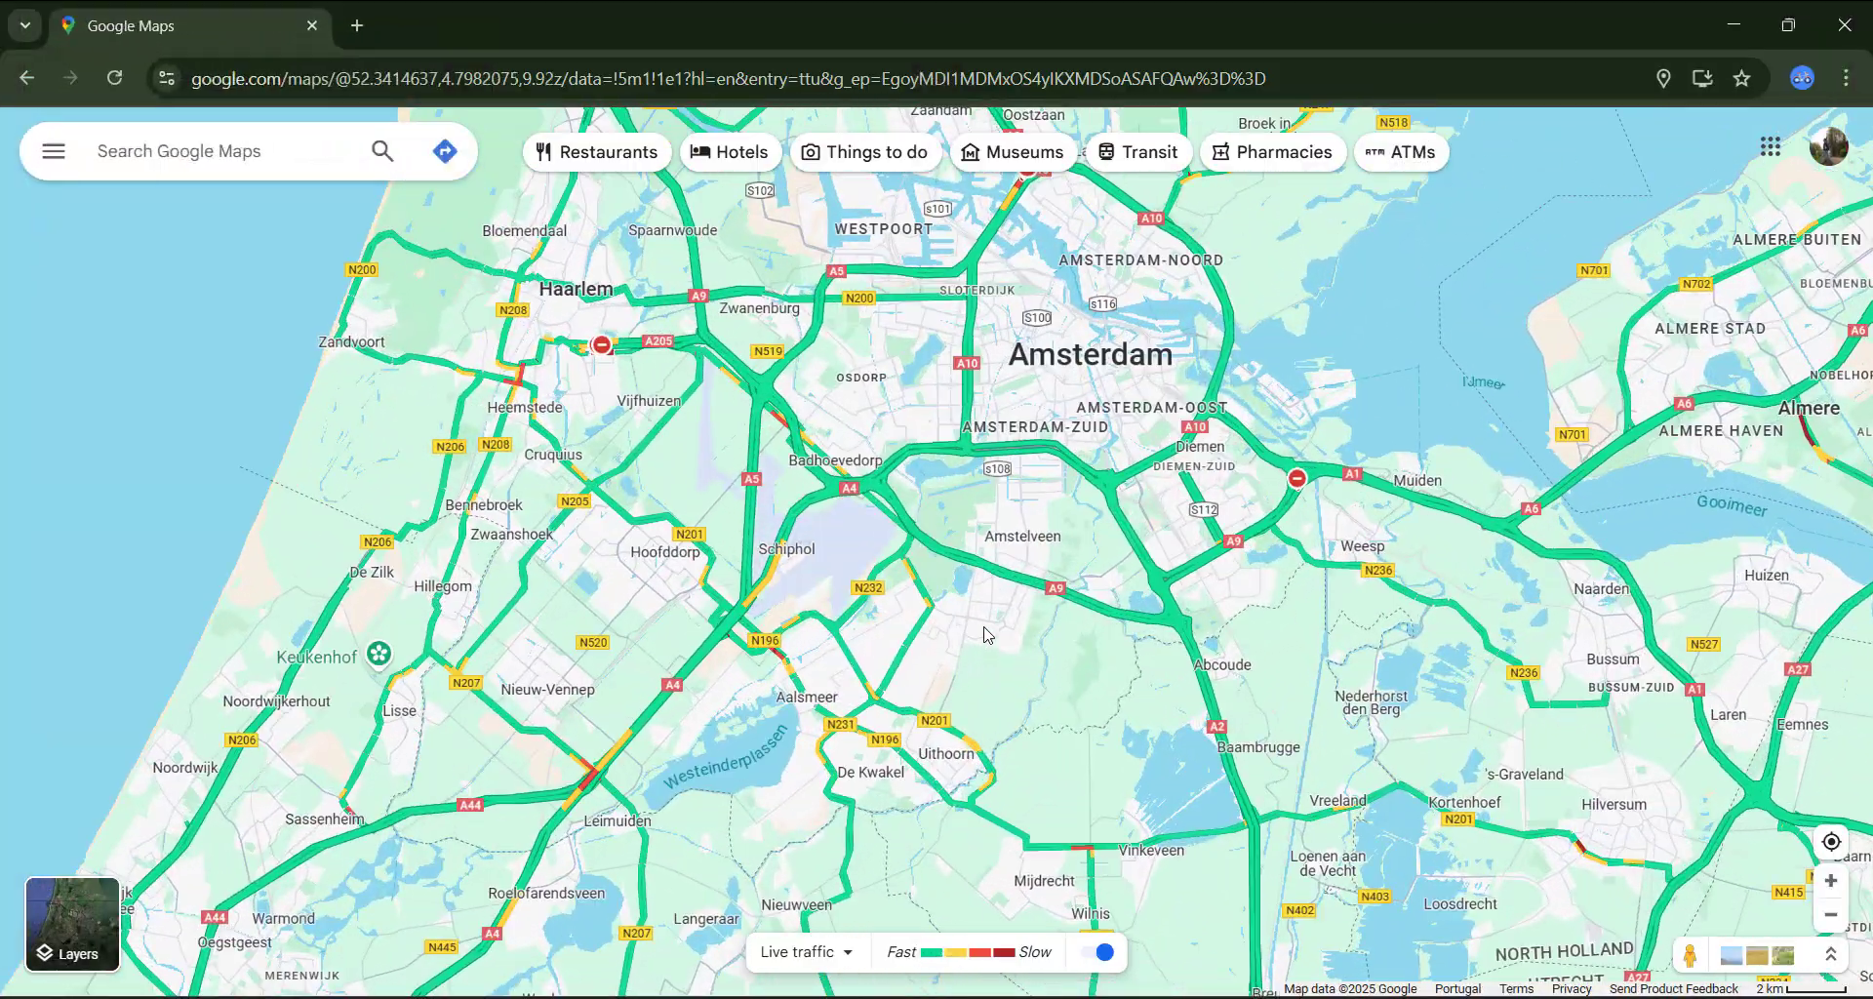
scroll(985, 635, up, 12)
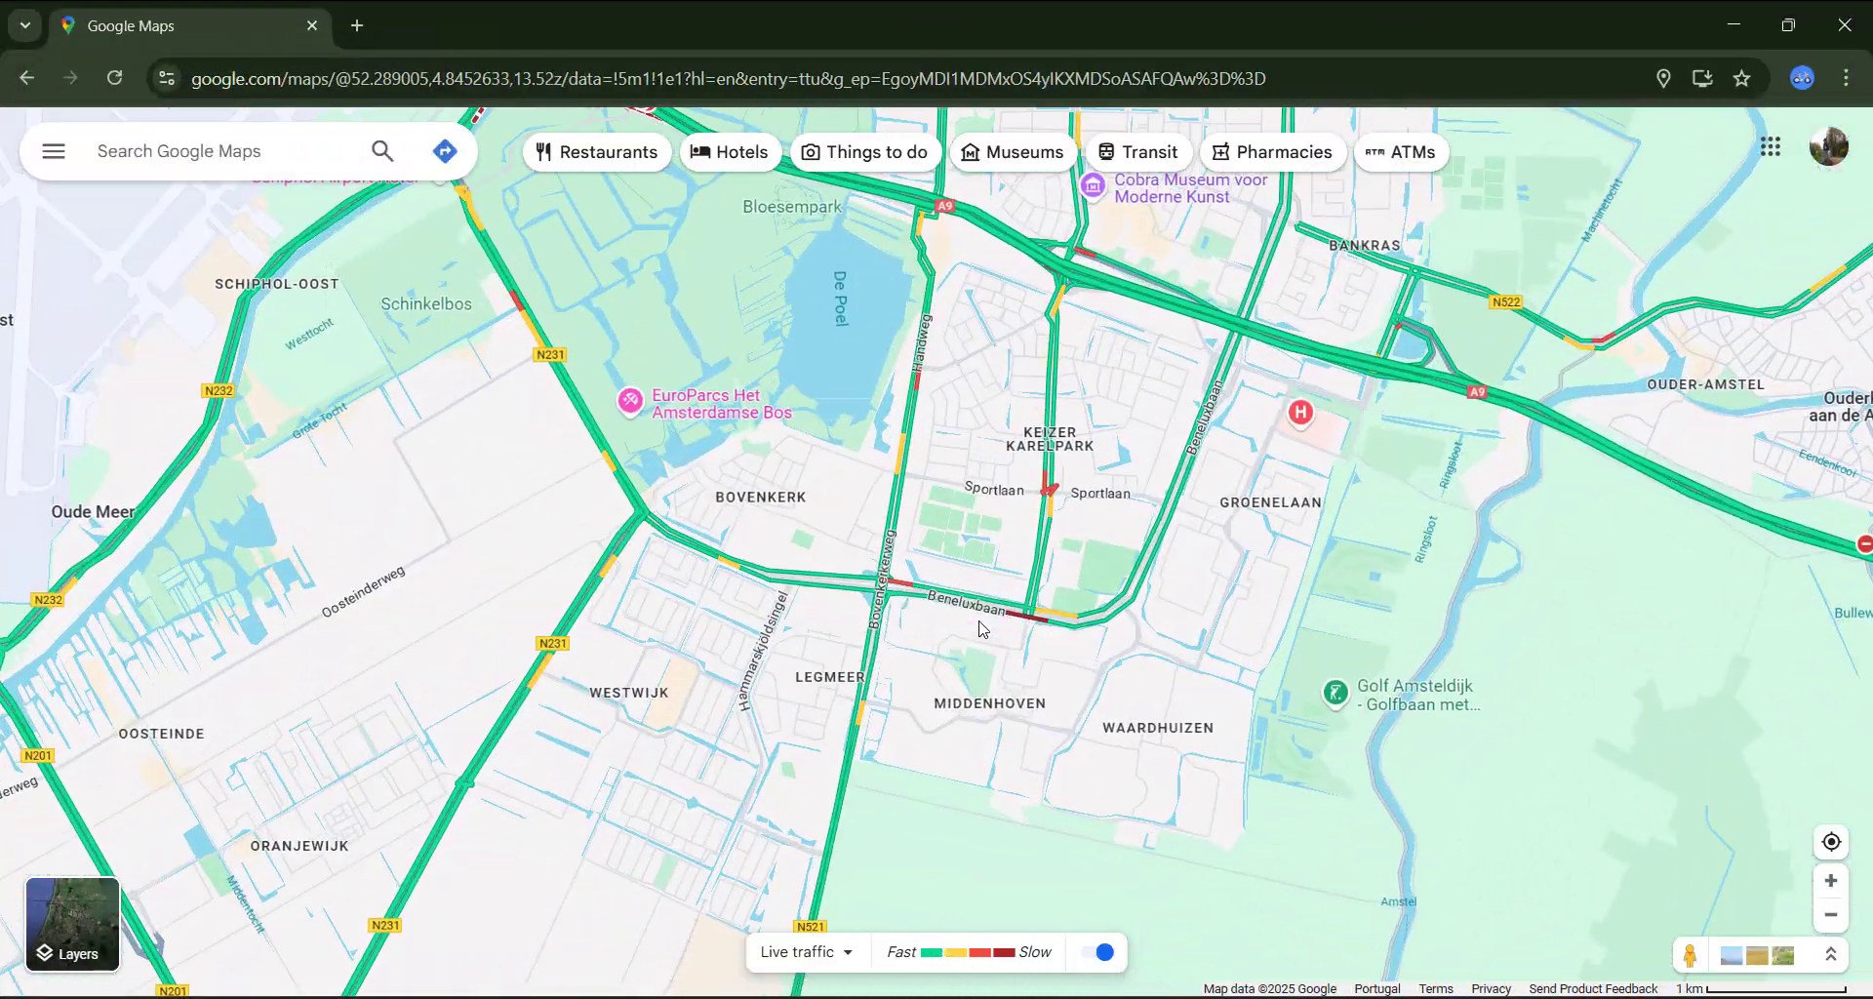
scroll(785, 695, up, 4)
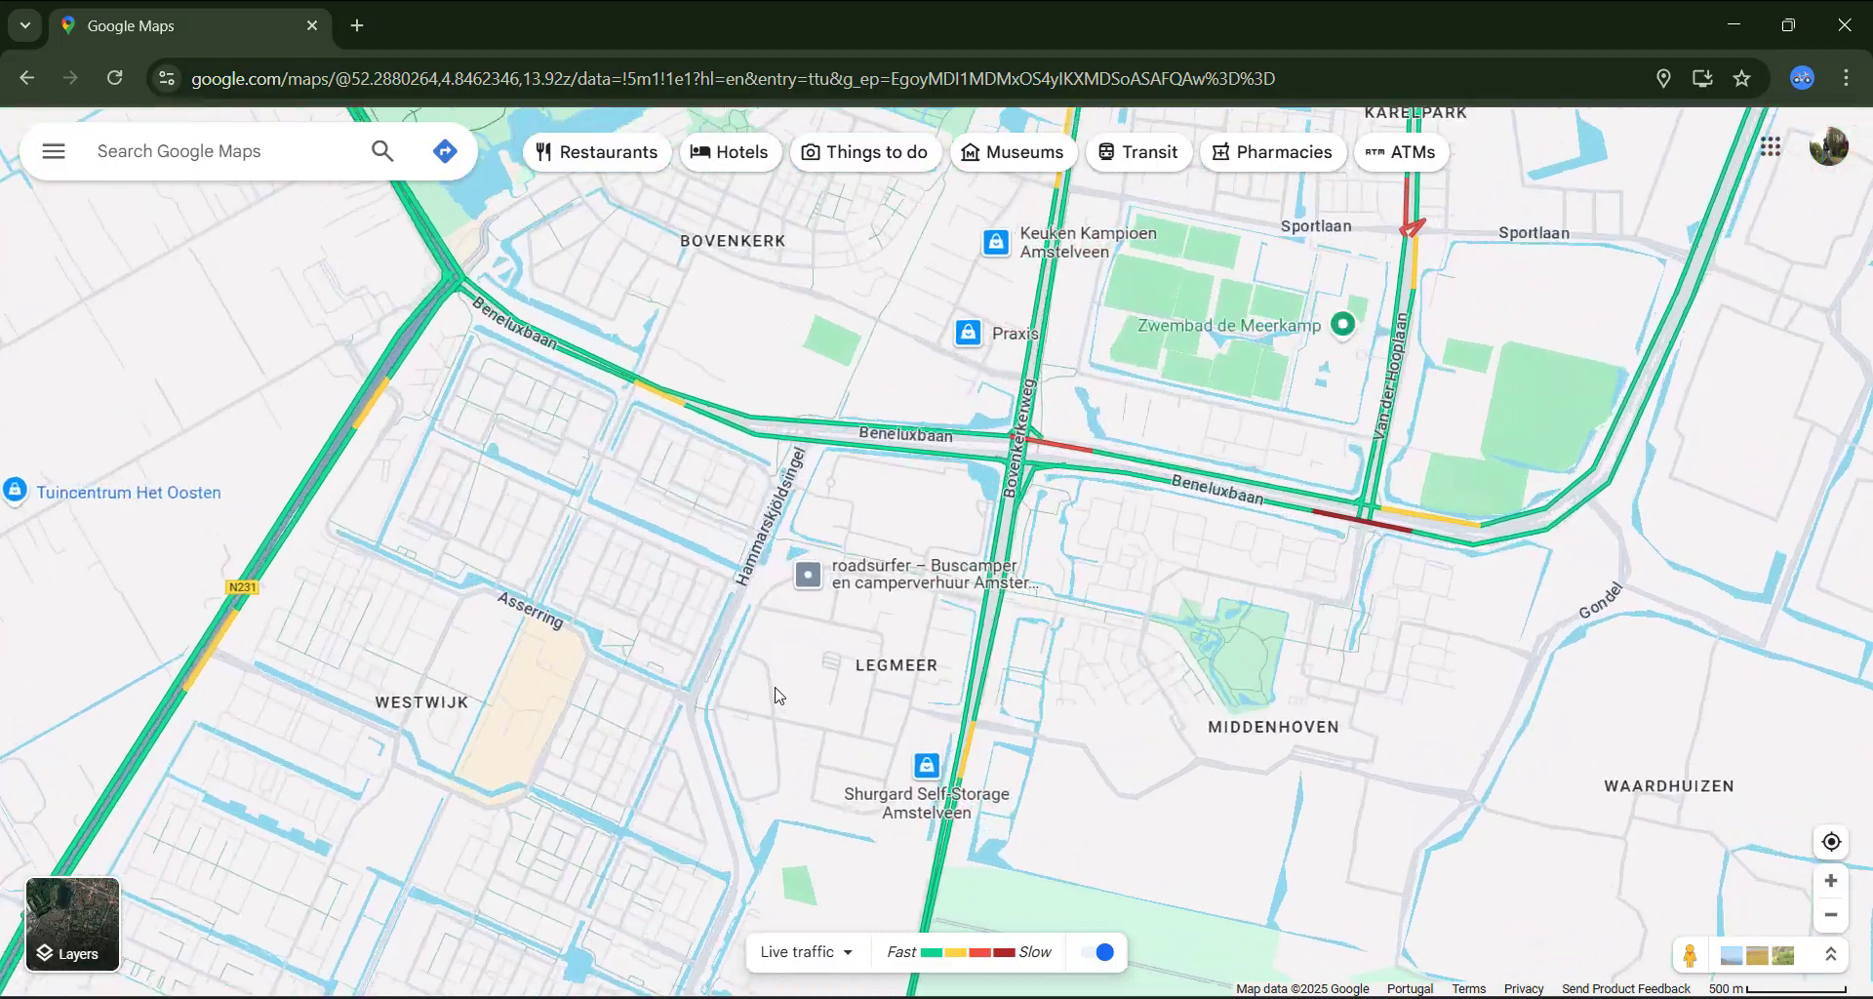
scroll(779, 695, up, 4)
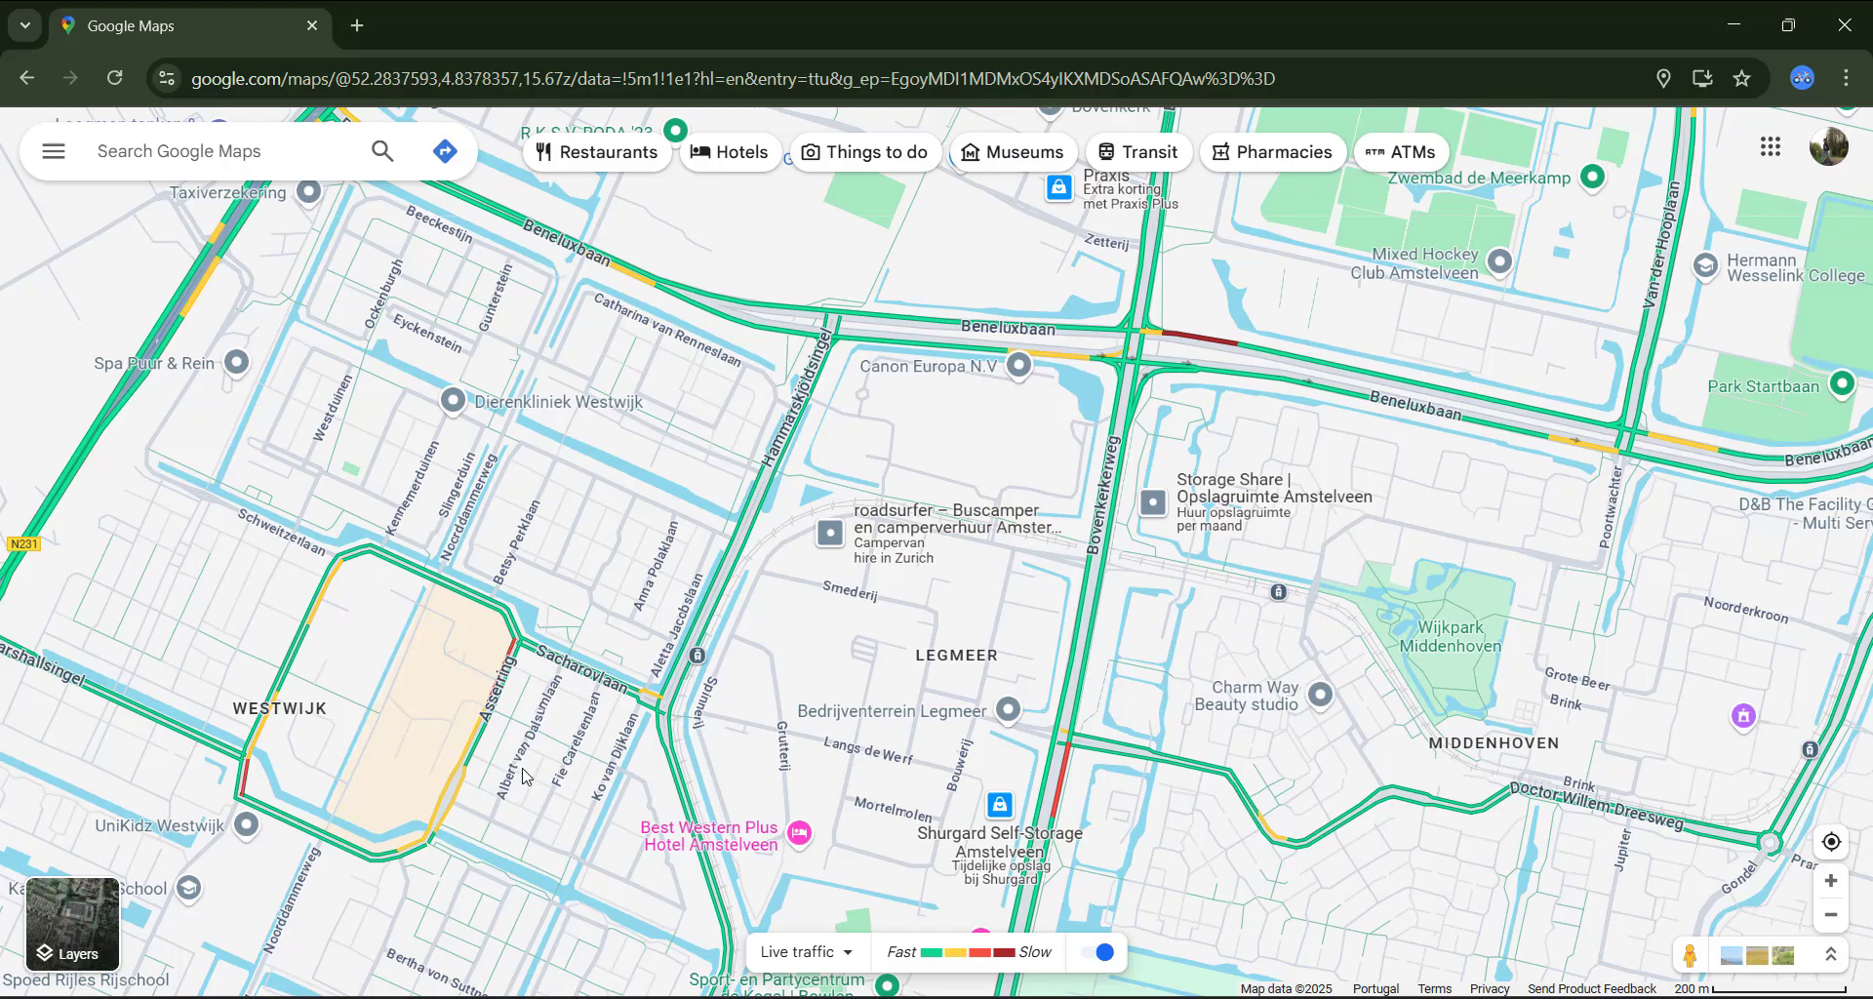
Step: Inspect Westwijk's shopping centre and Asserring streets at street level, then zoom out
scroll(466, 810, up, 2)
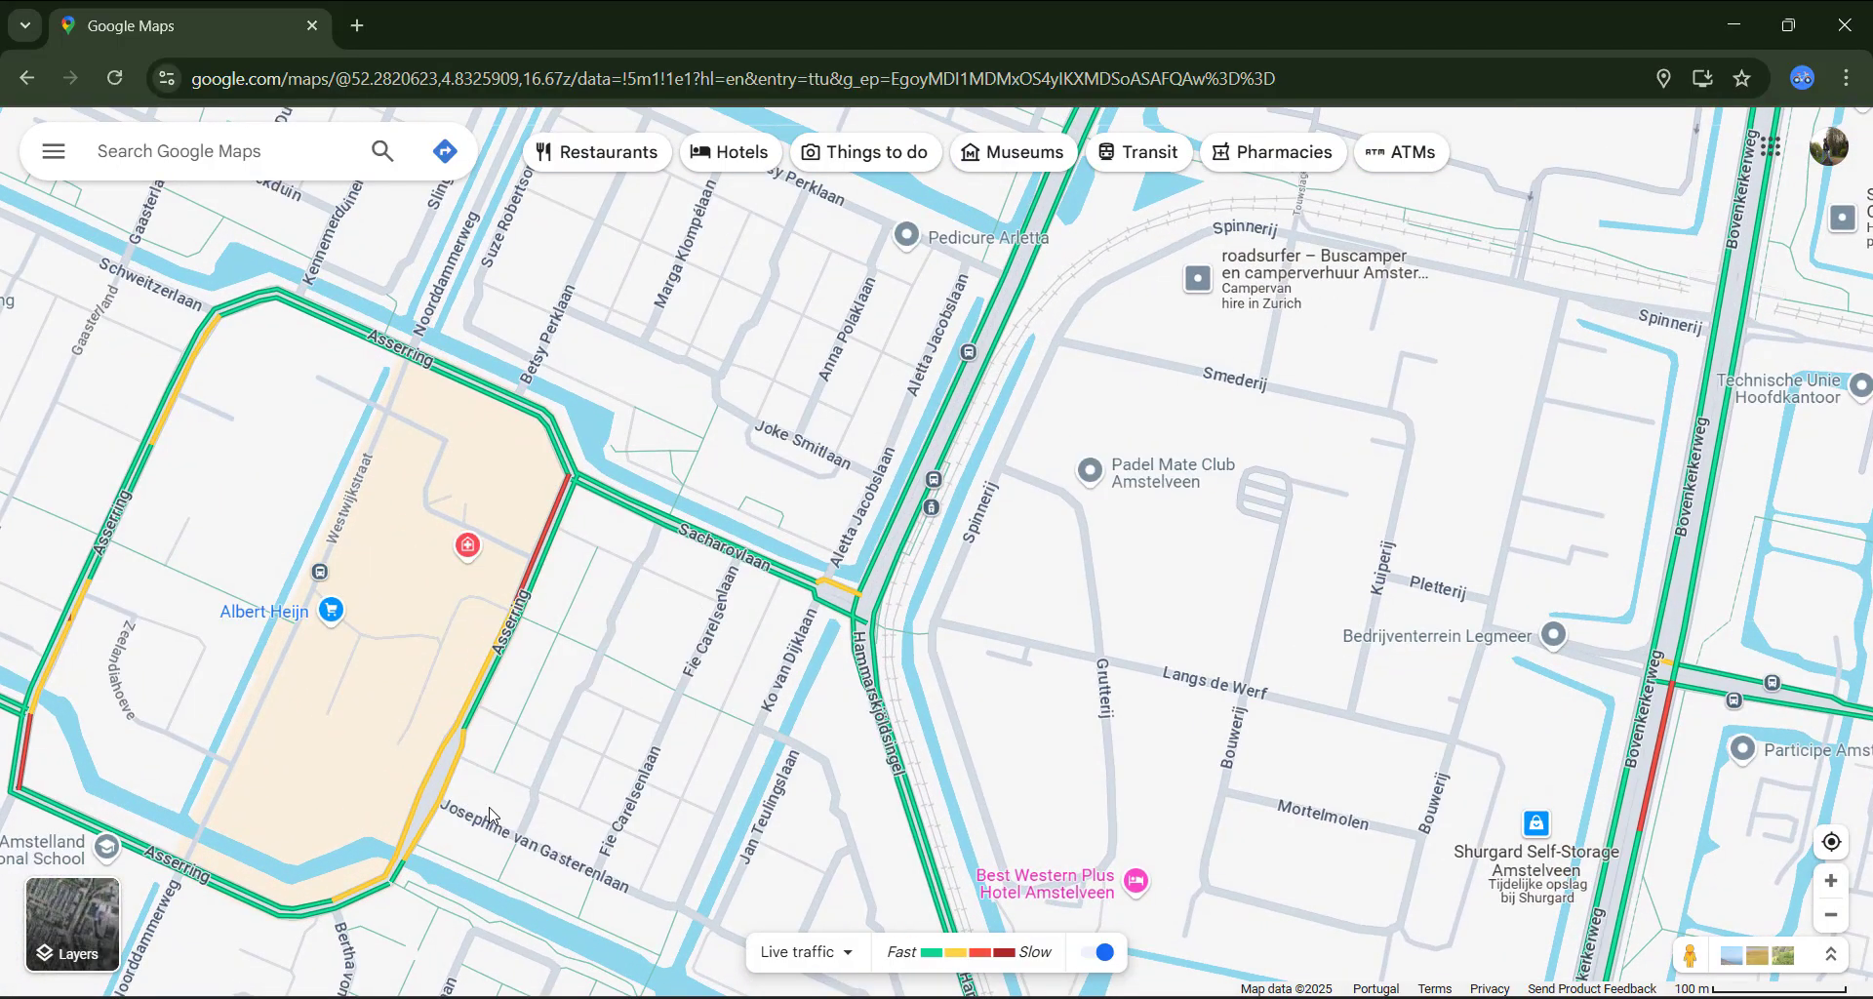
scroll(589, 606, up, 1)
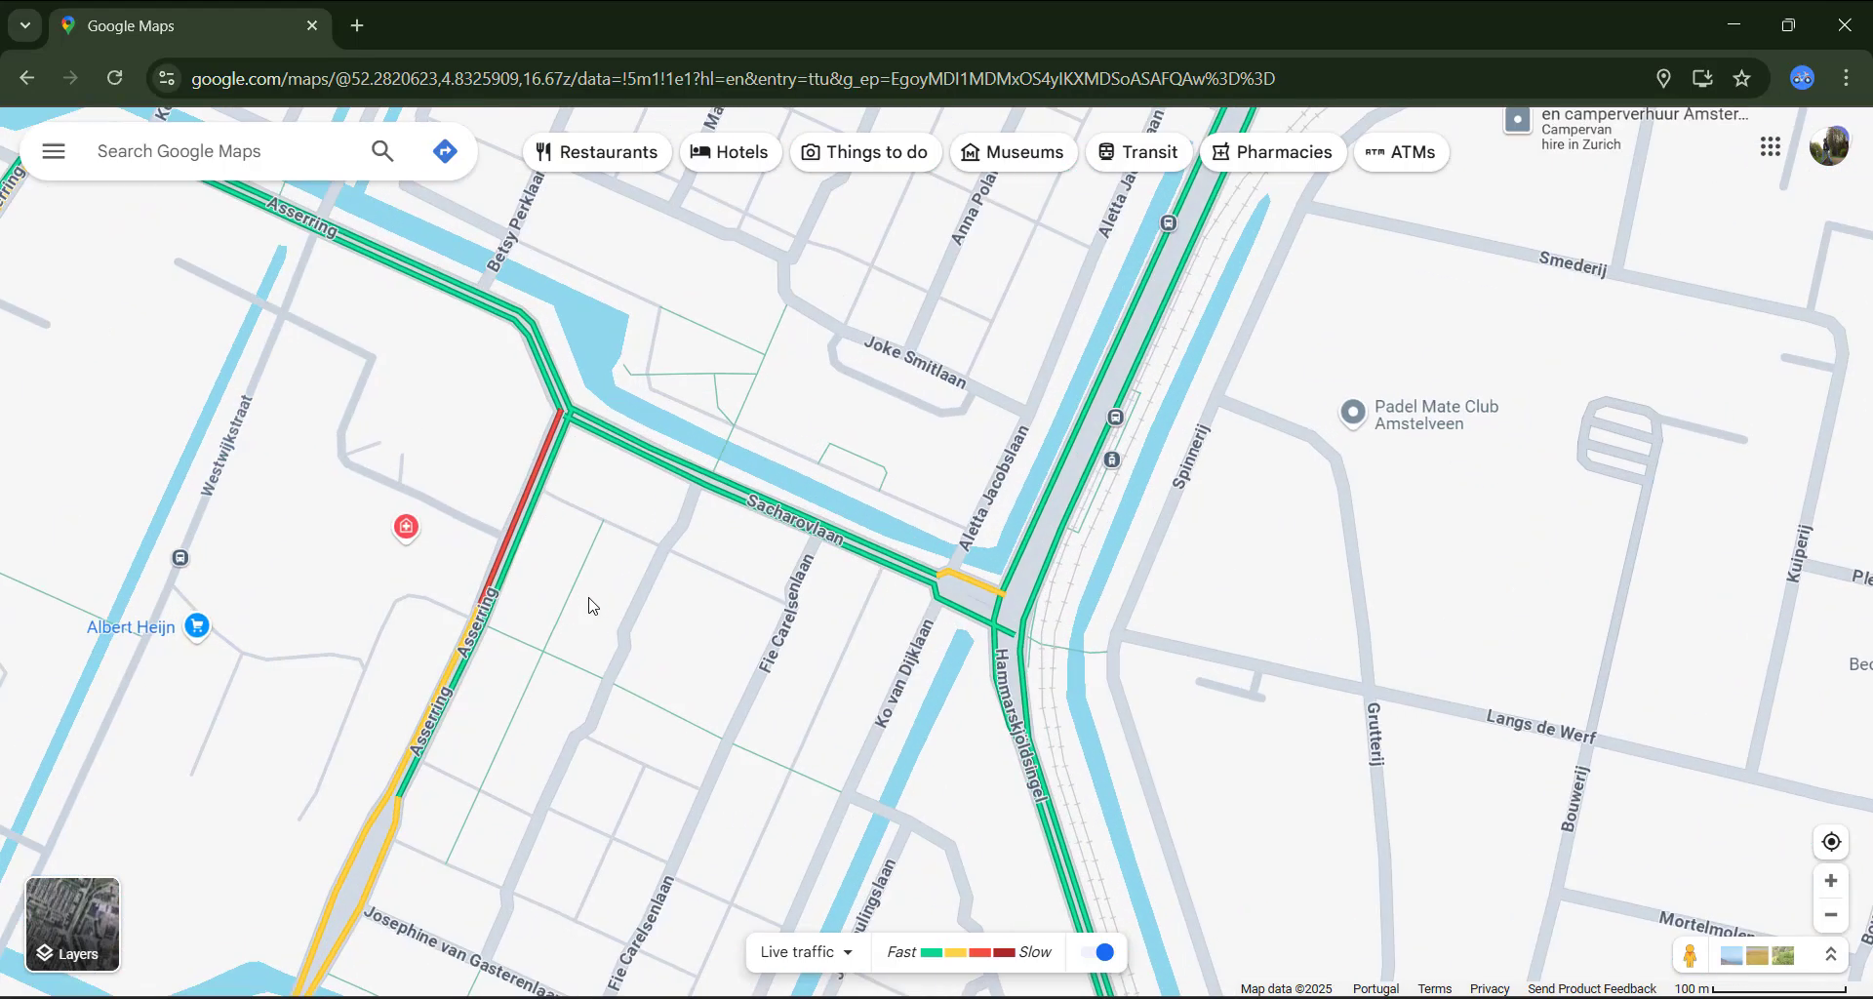
drag(582, 611, 993, 691)
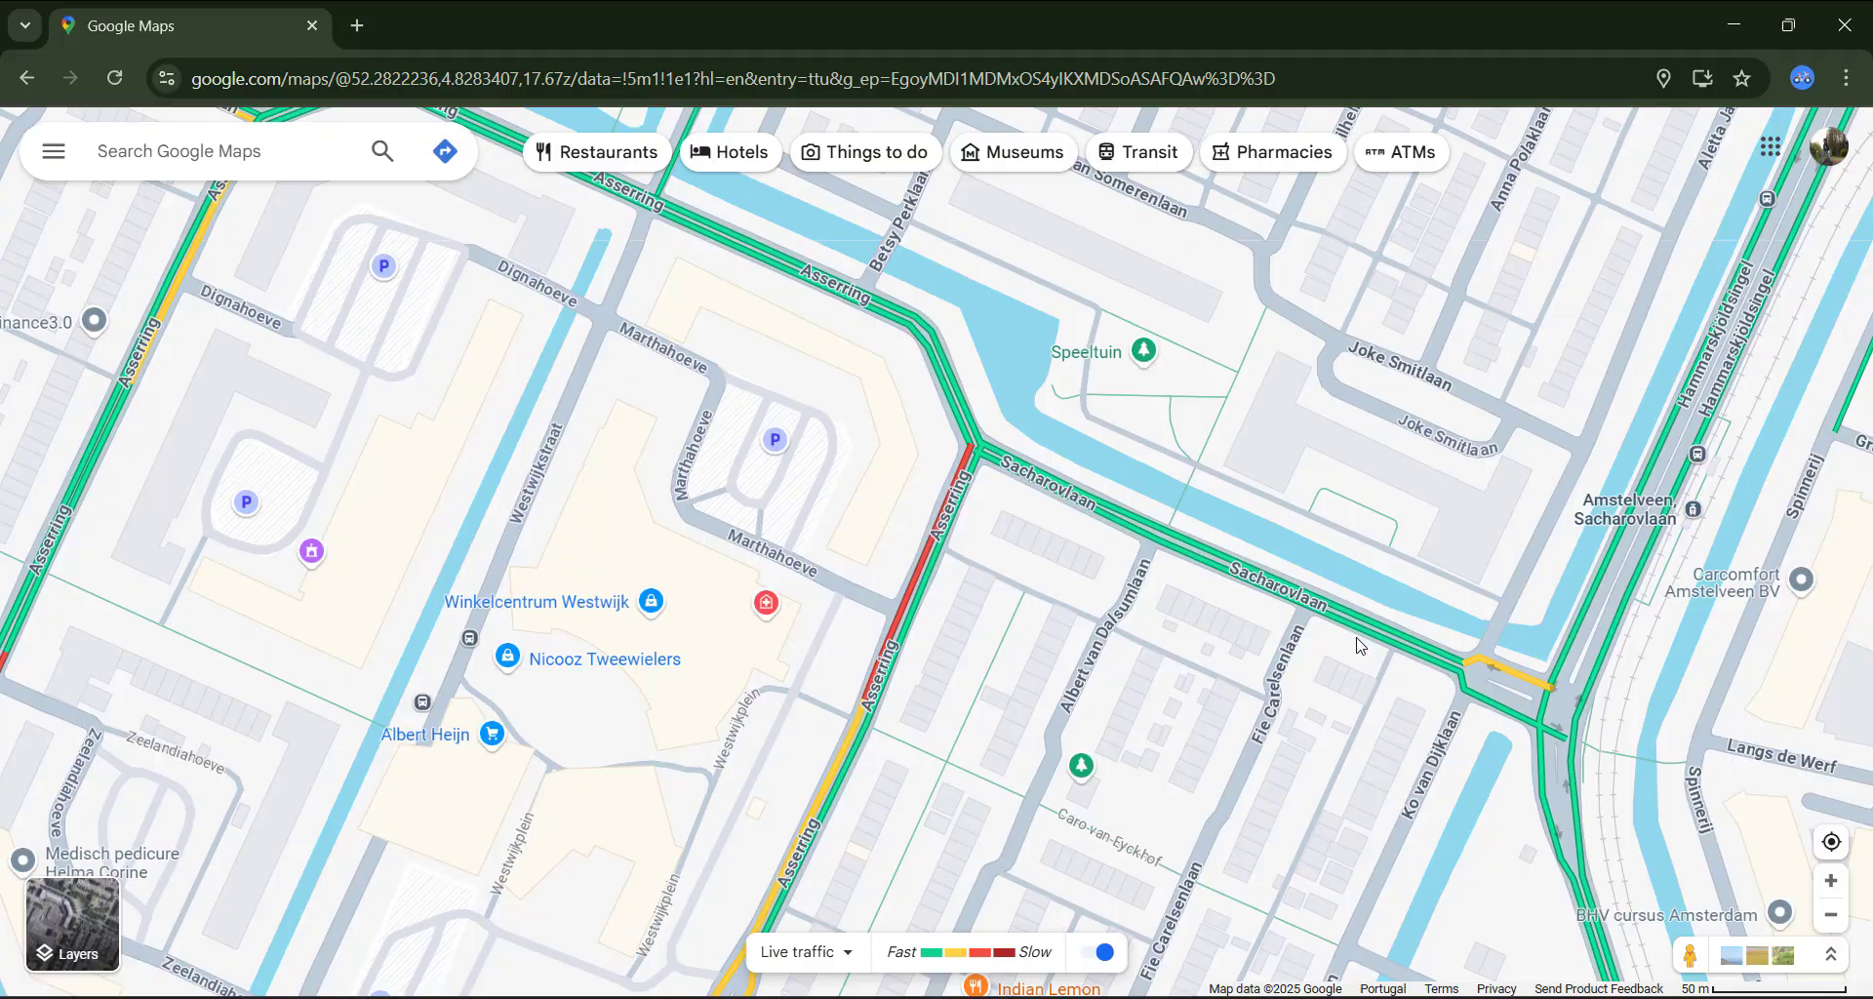
drag(1024, 610, 1097, 409)
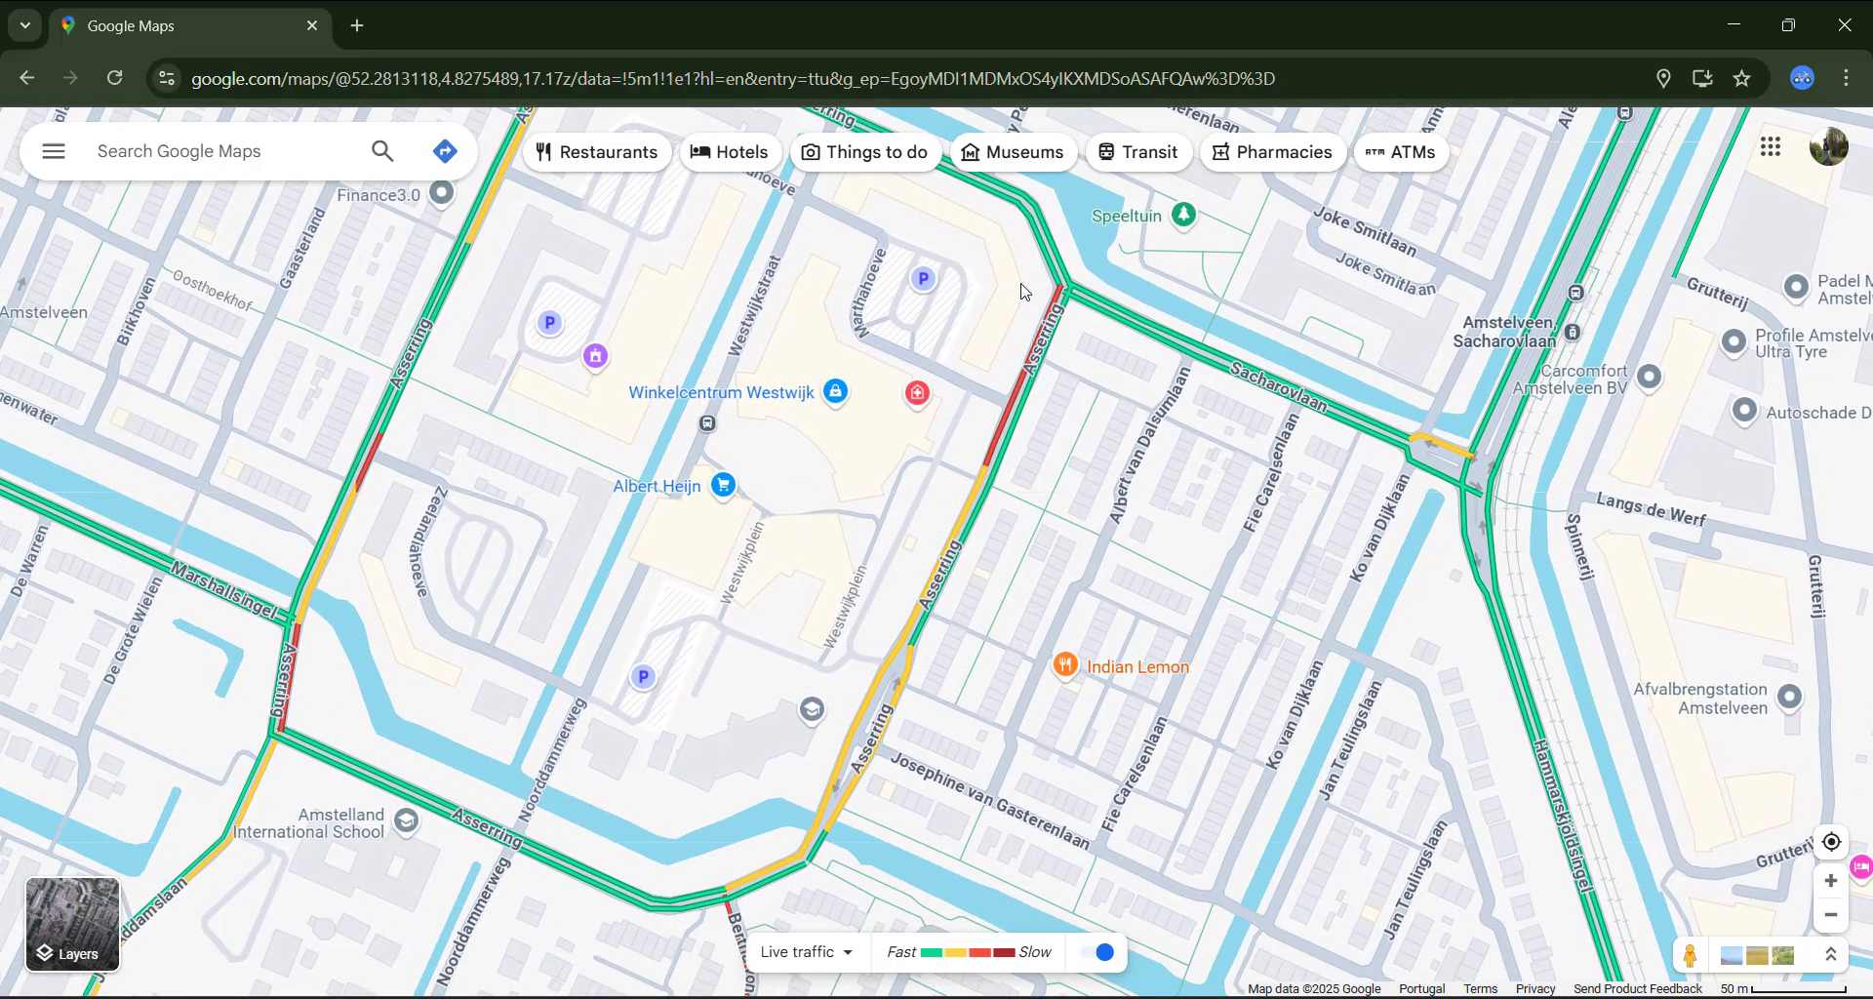
drag(1015, 296, 994, 466)
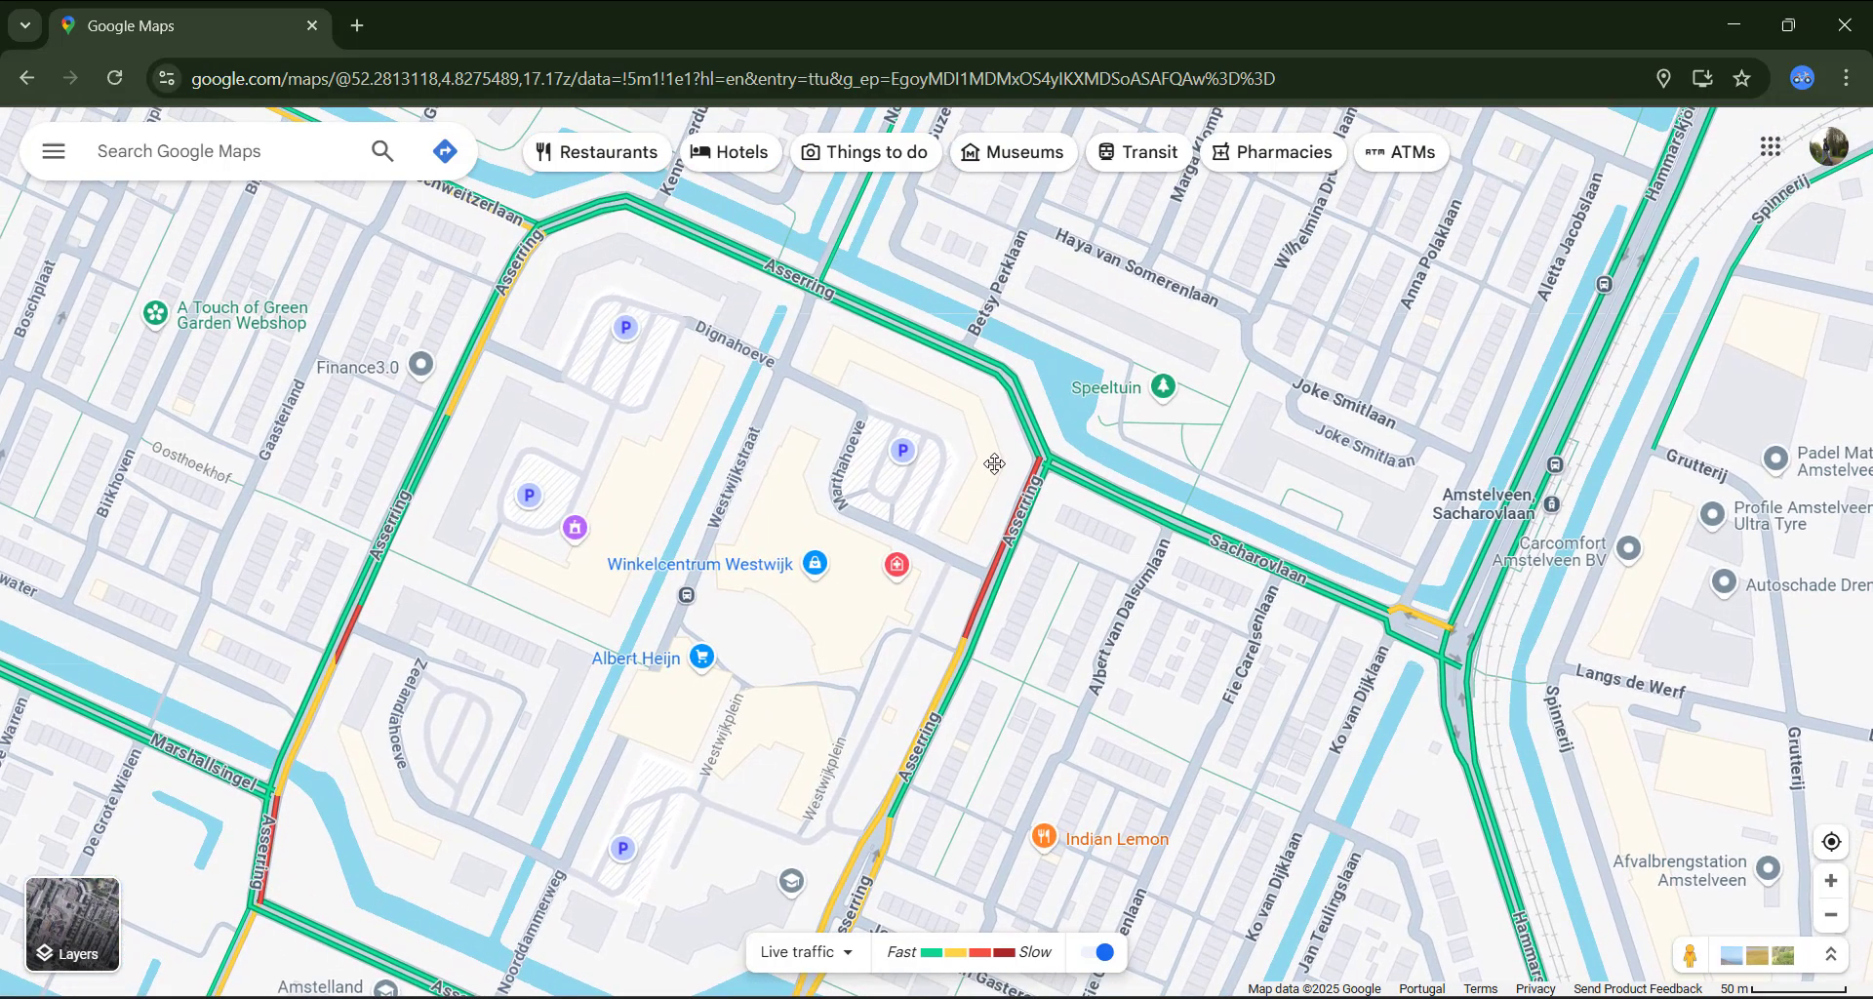
scroll(852, 895, down, 10)
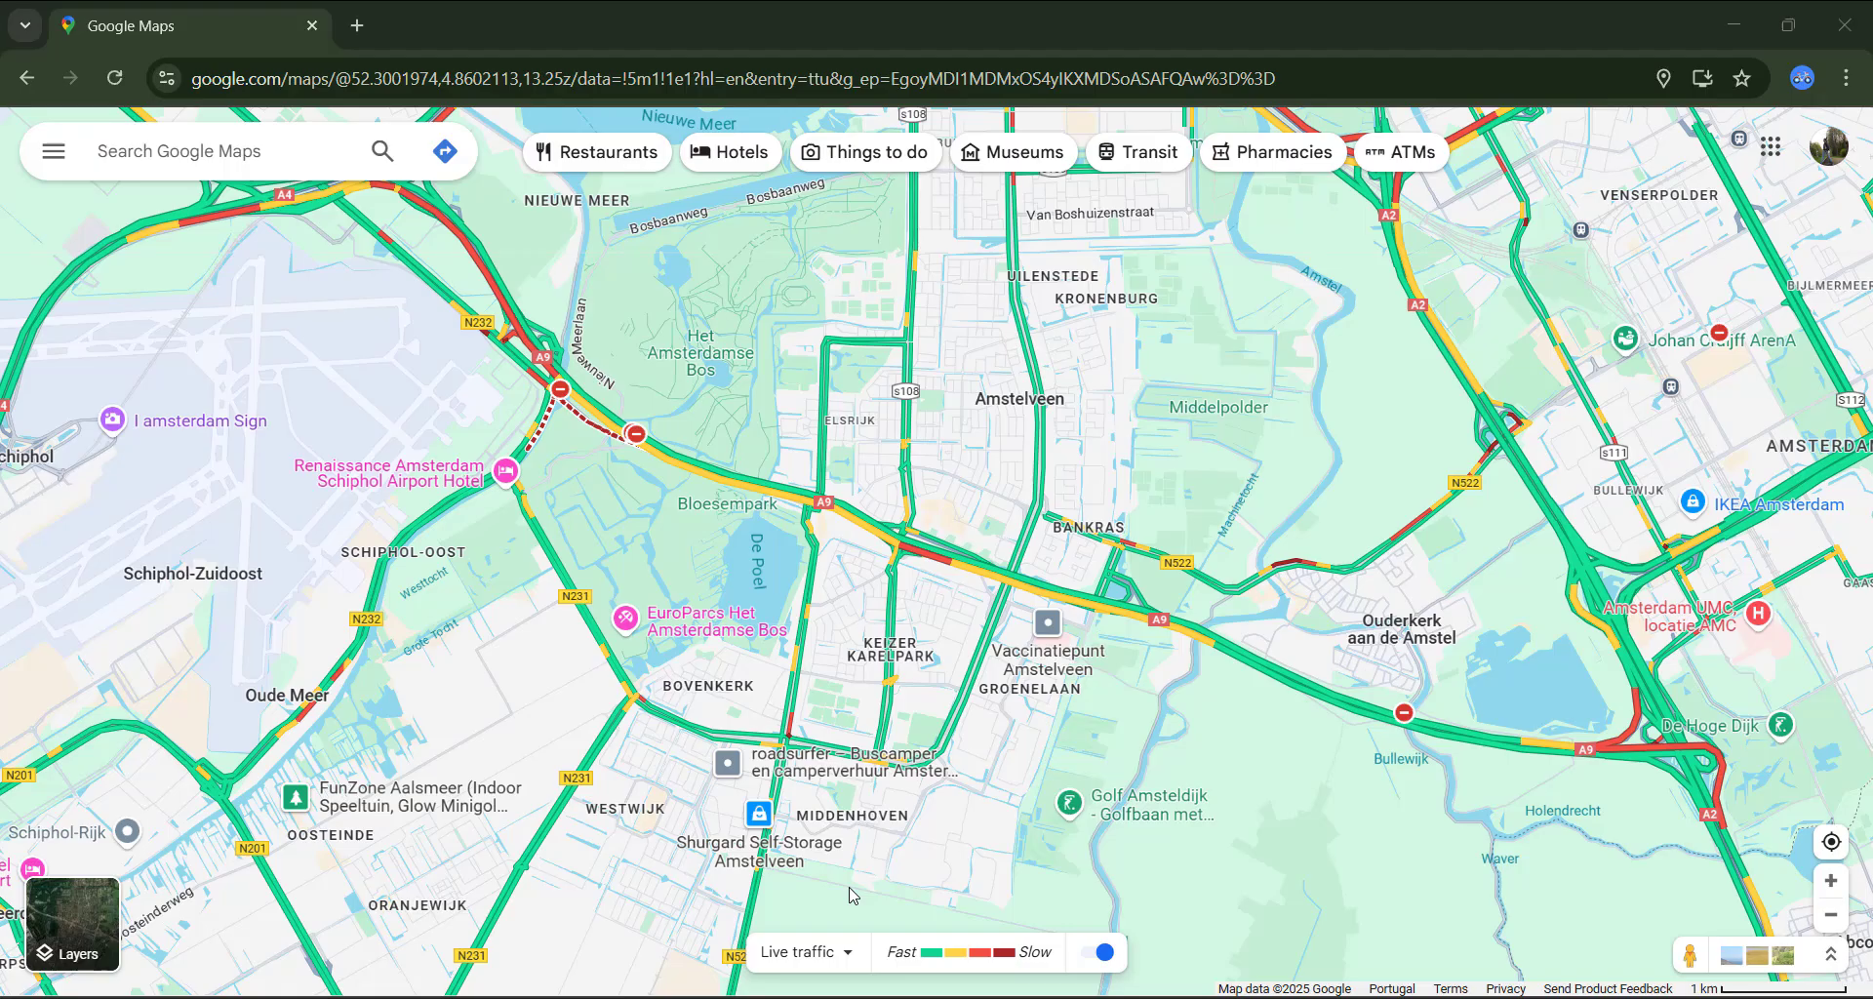
Step: Show Typical traffic over central Amsterdam for Monday at 10:25 AM
click(846, 954)
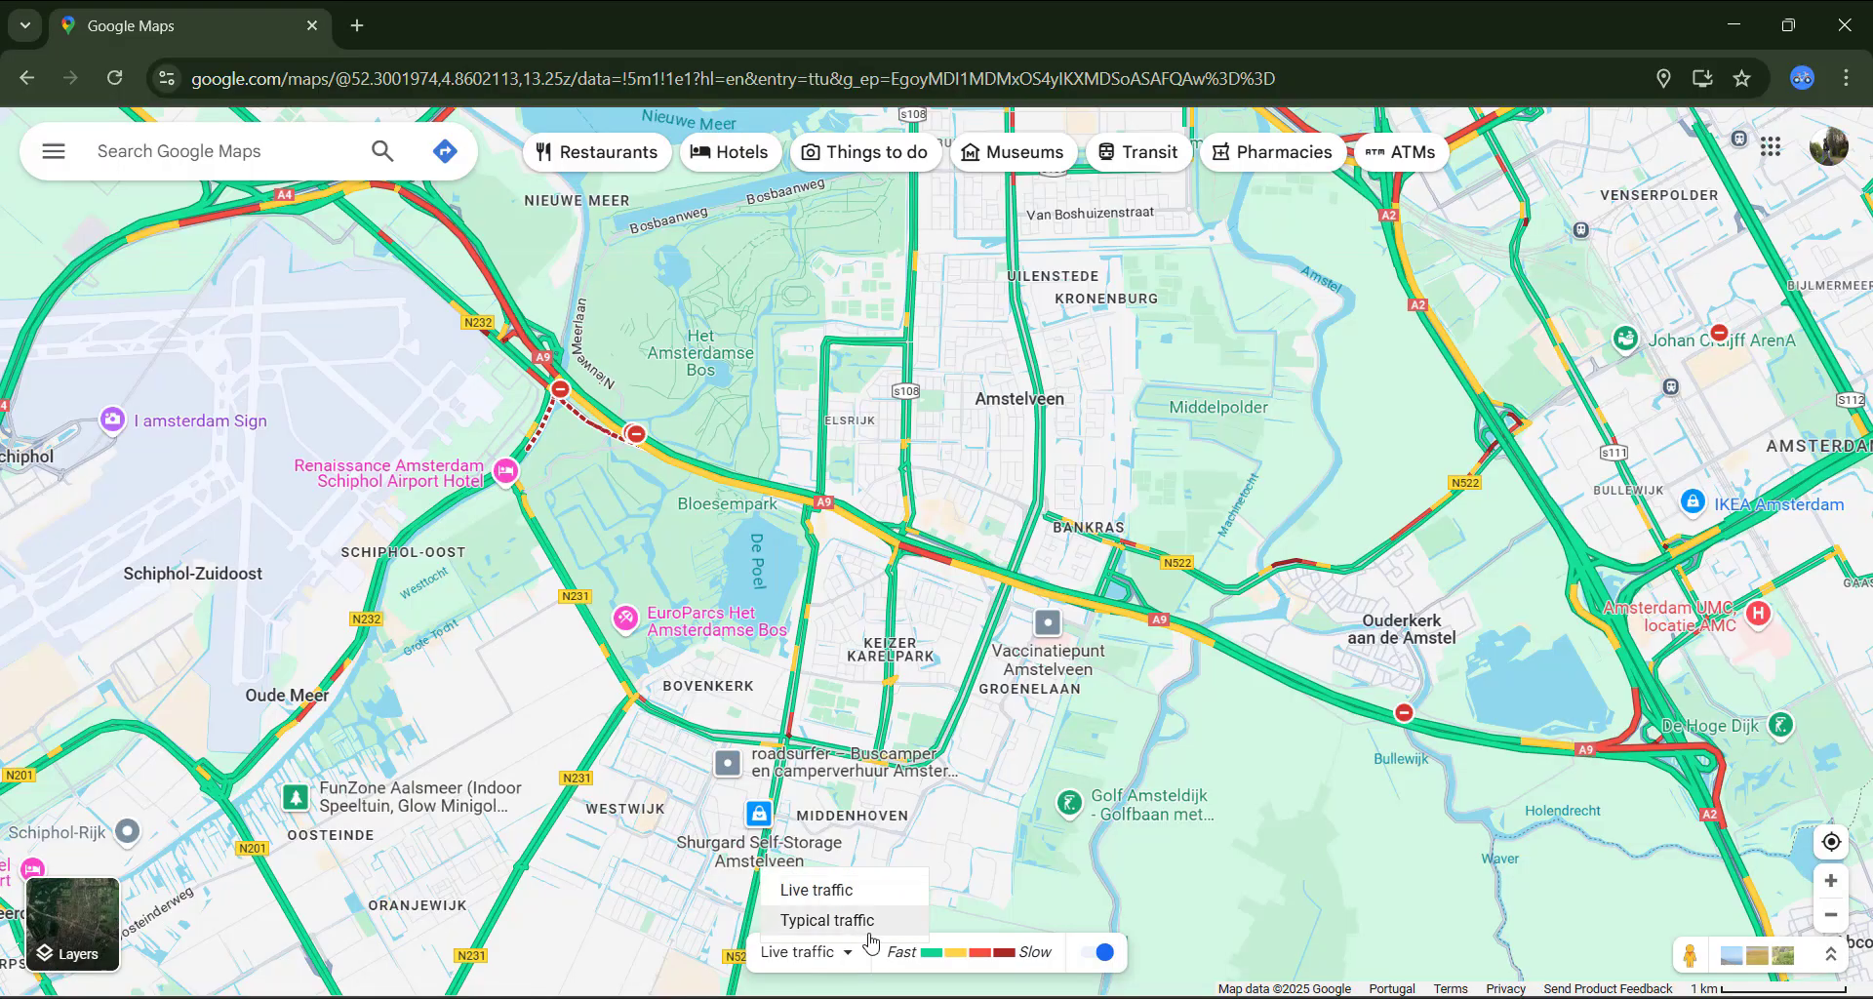
click(837, 920)
drag(546, 195, 698, 865)
drag(971, 919, 973, 921)
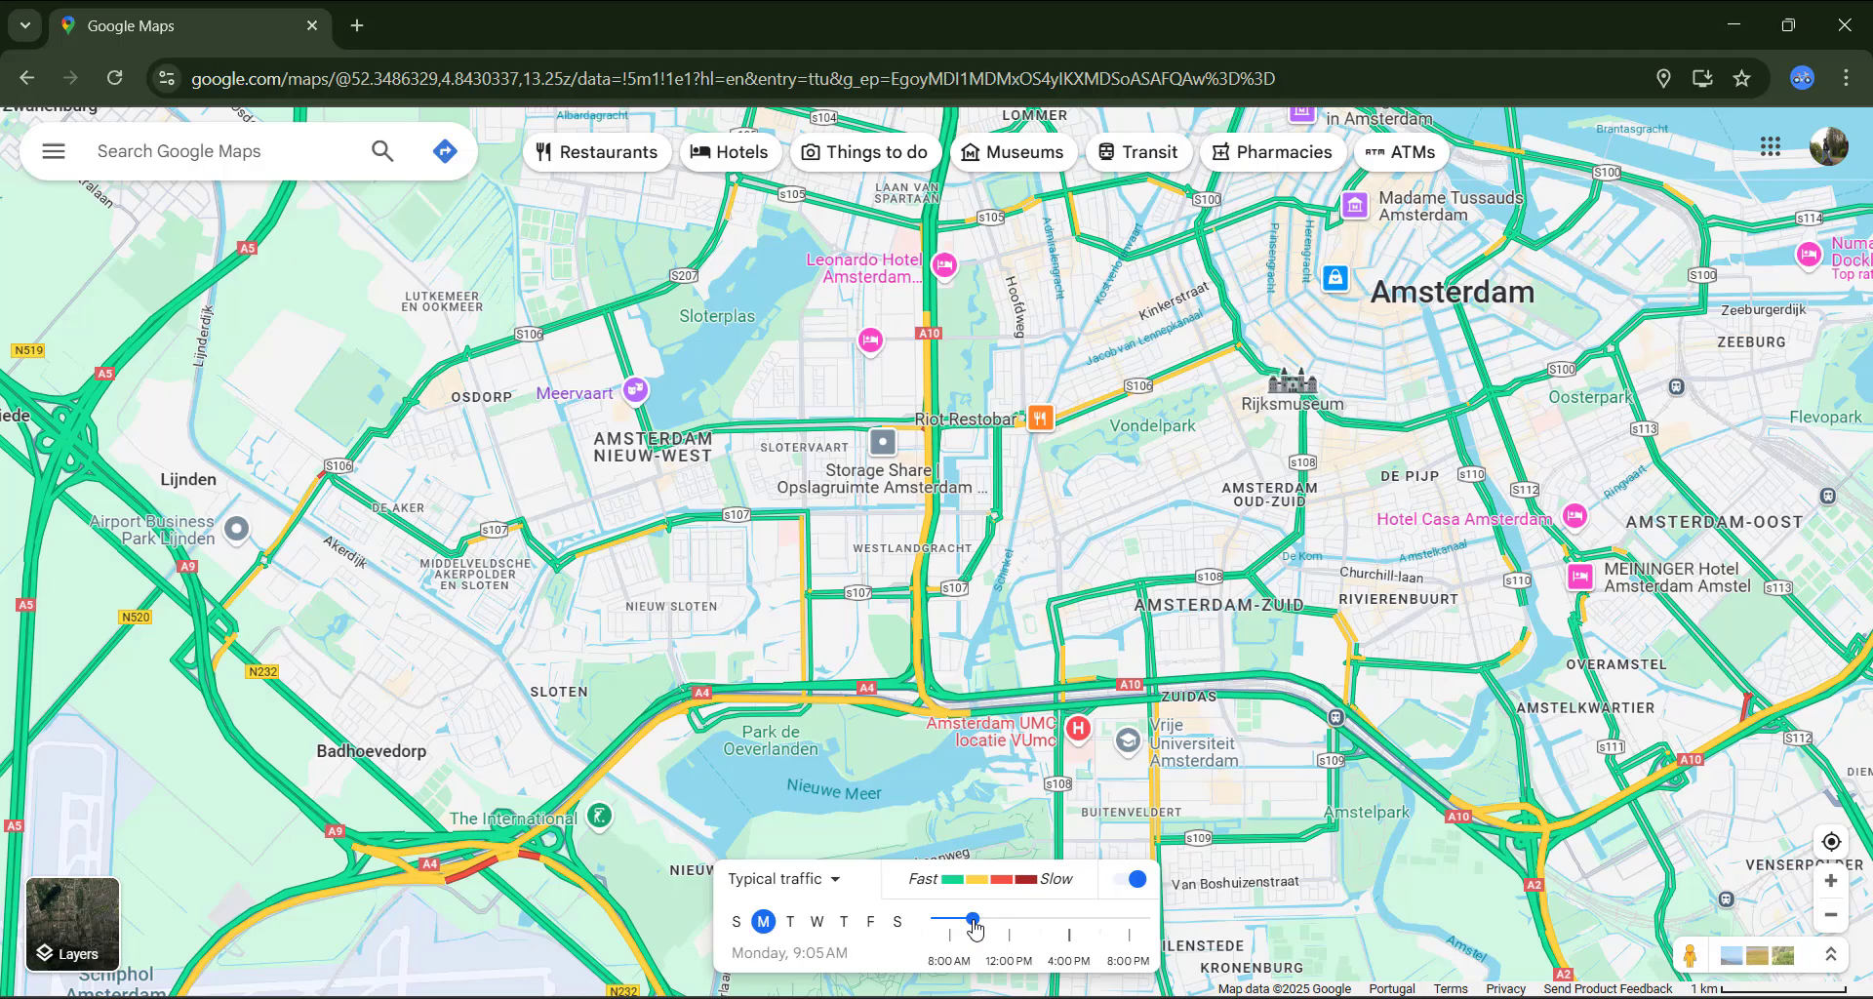
drag(973, 923, 993, 922)
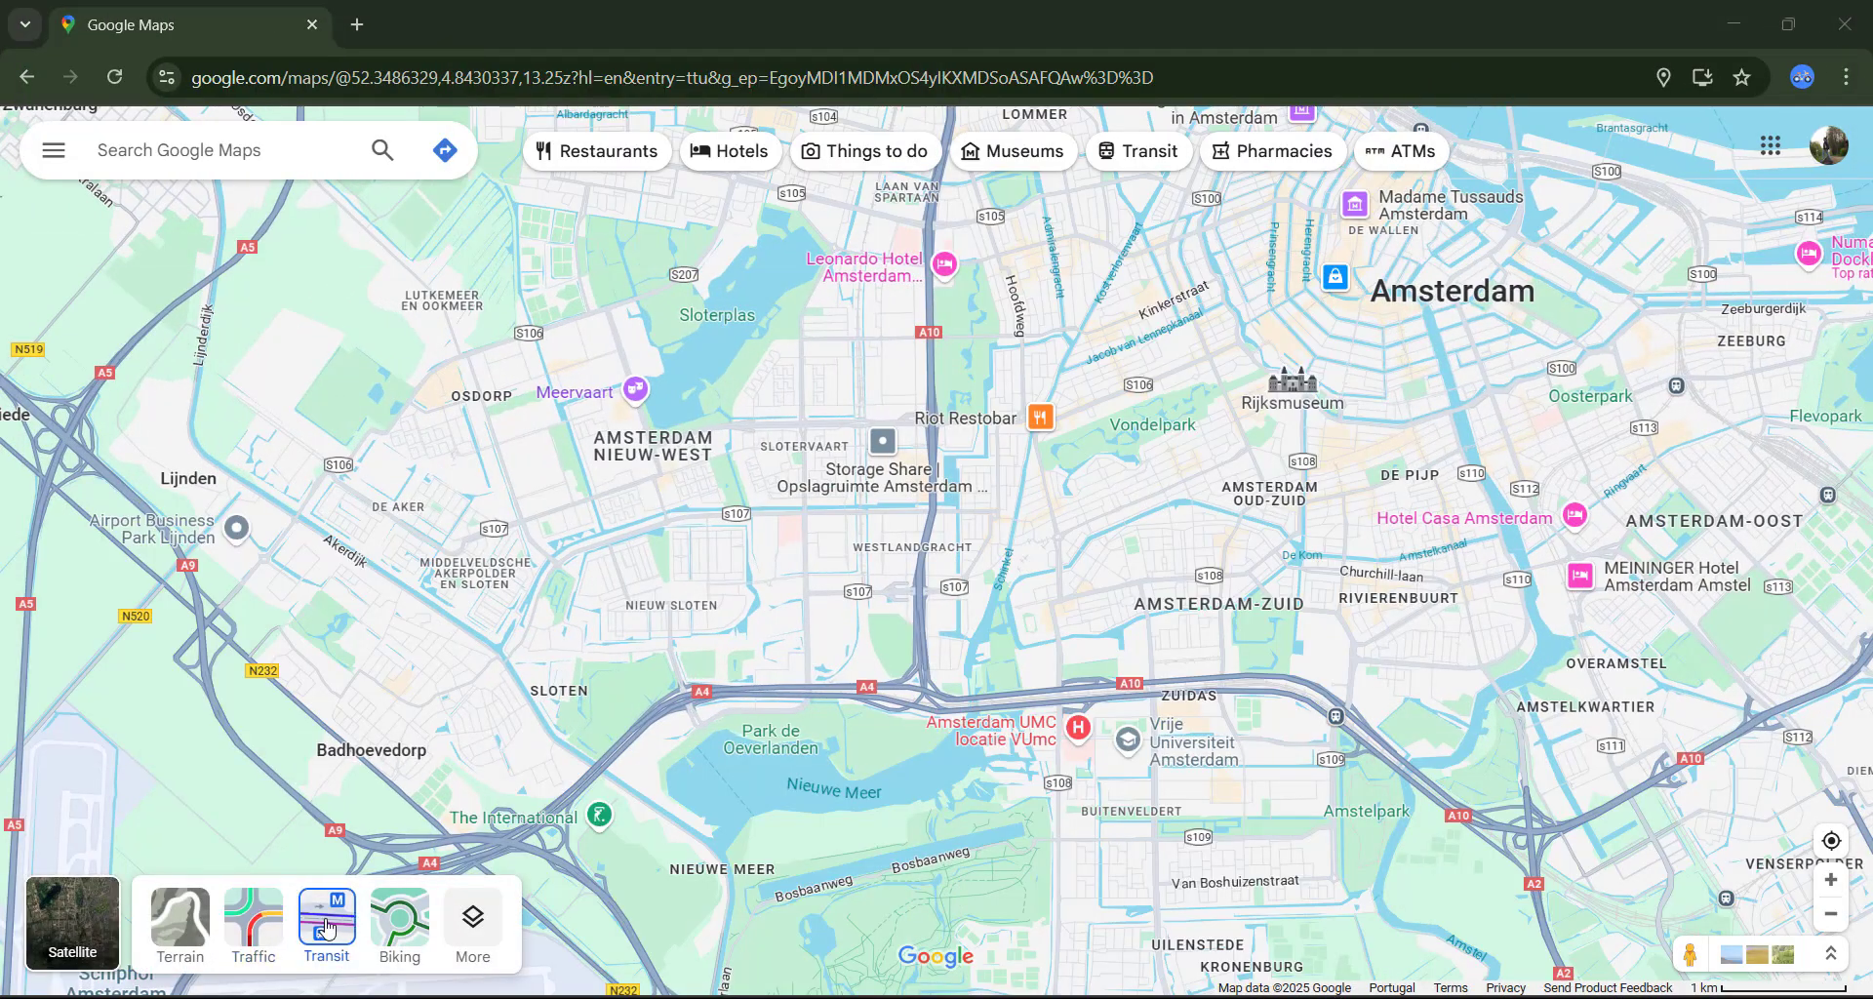
Step: Turn on Transit and open Postjesweg station details with metro lines 50 and 51
click(326, 927)
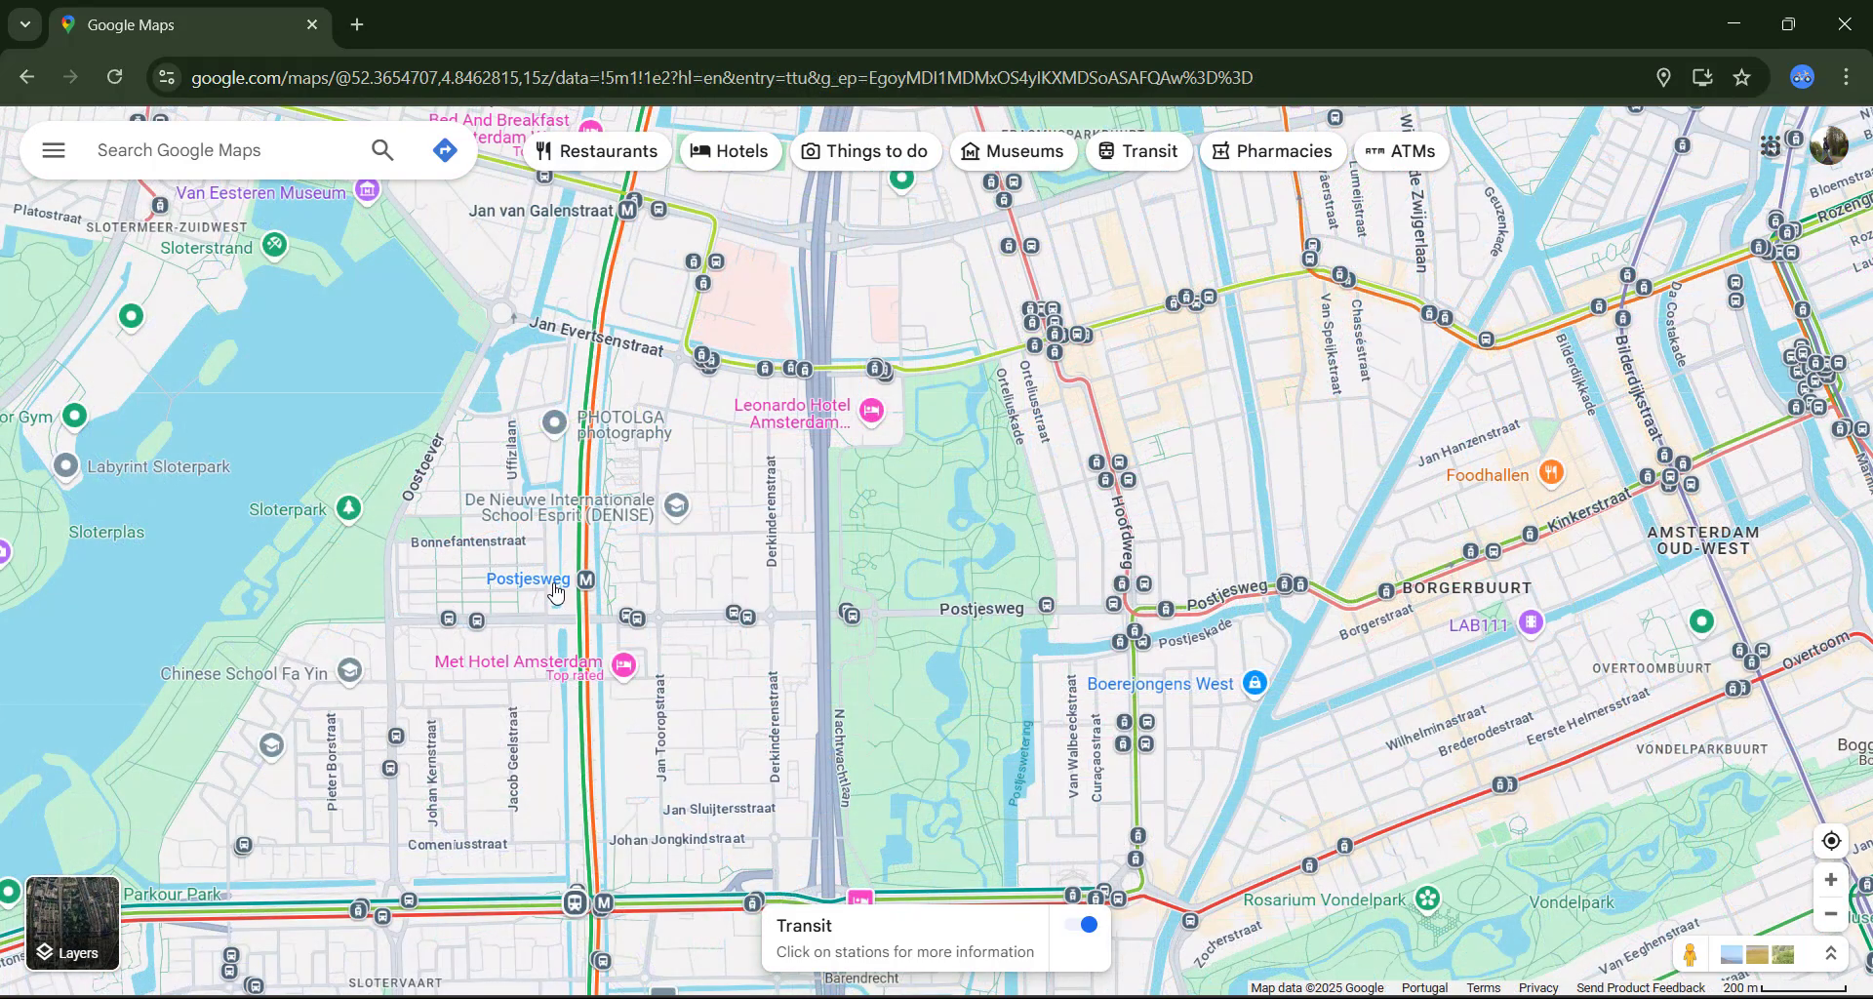
click(554, 591)
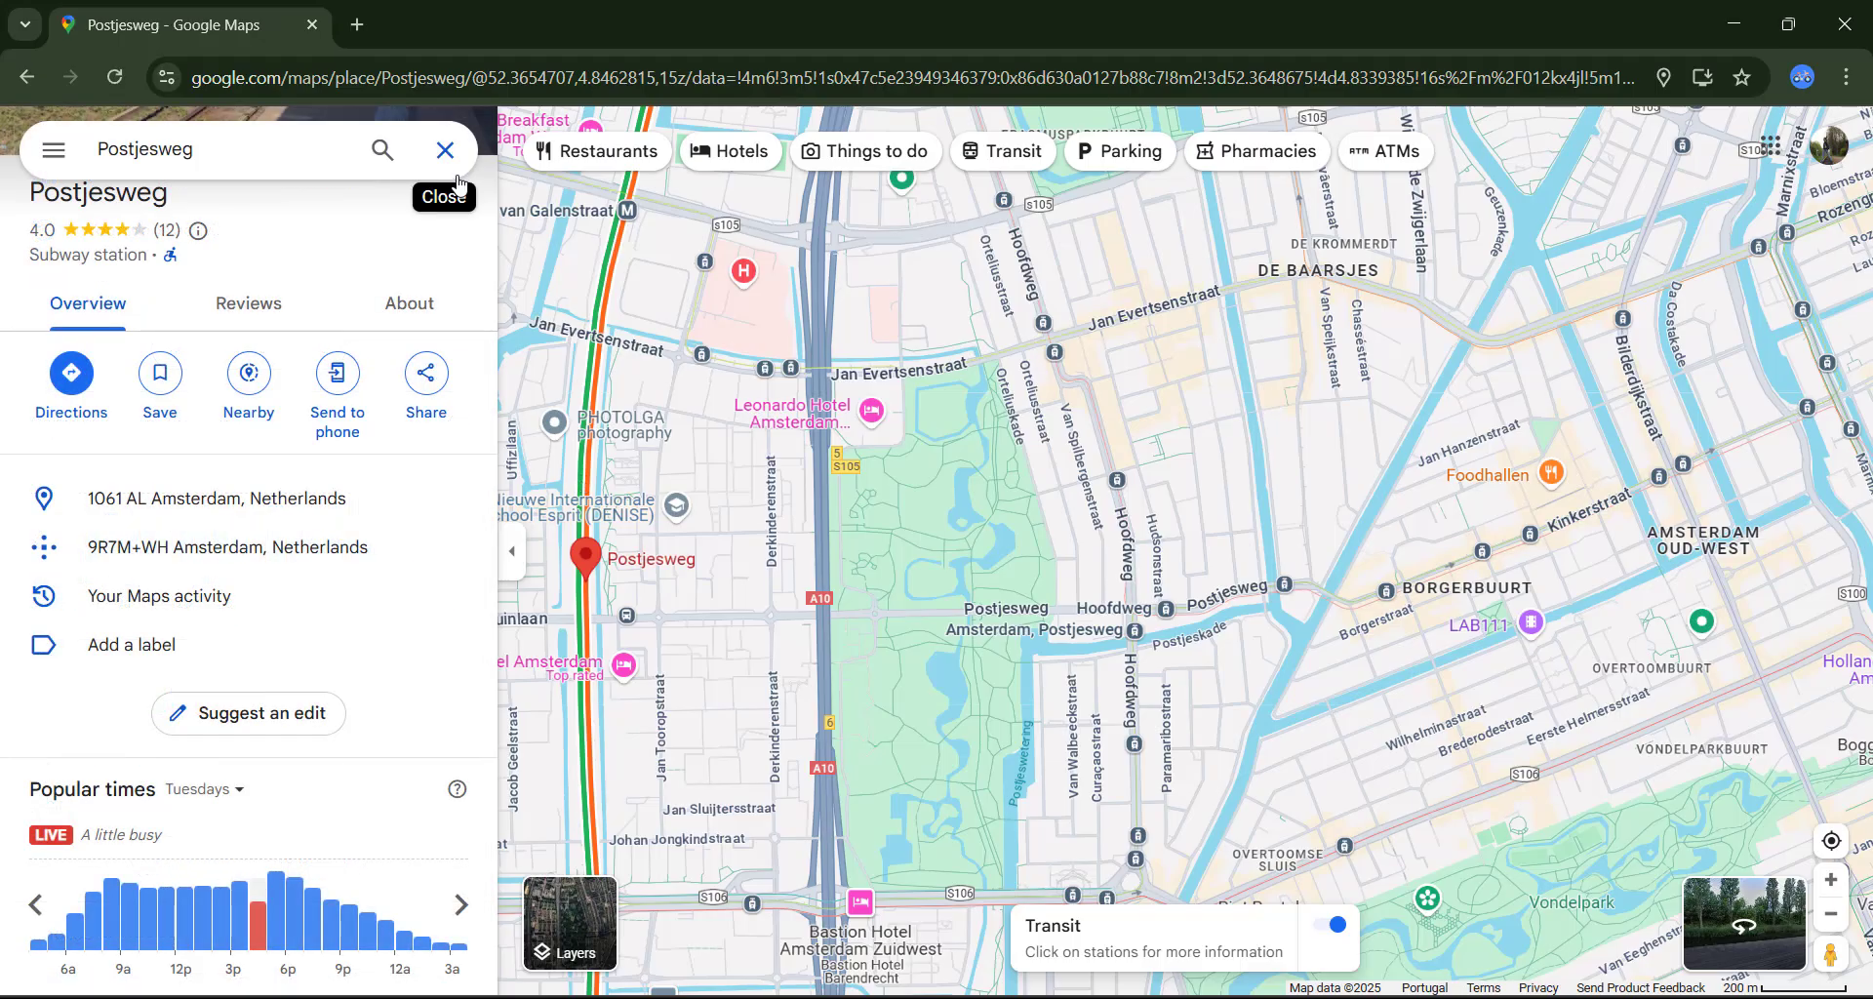
Step: Close the Postjesweg details, check nearby stop cards like Sierplein, and zoom out over Amsterdam
click(458, 181)
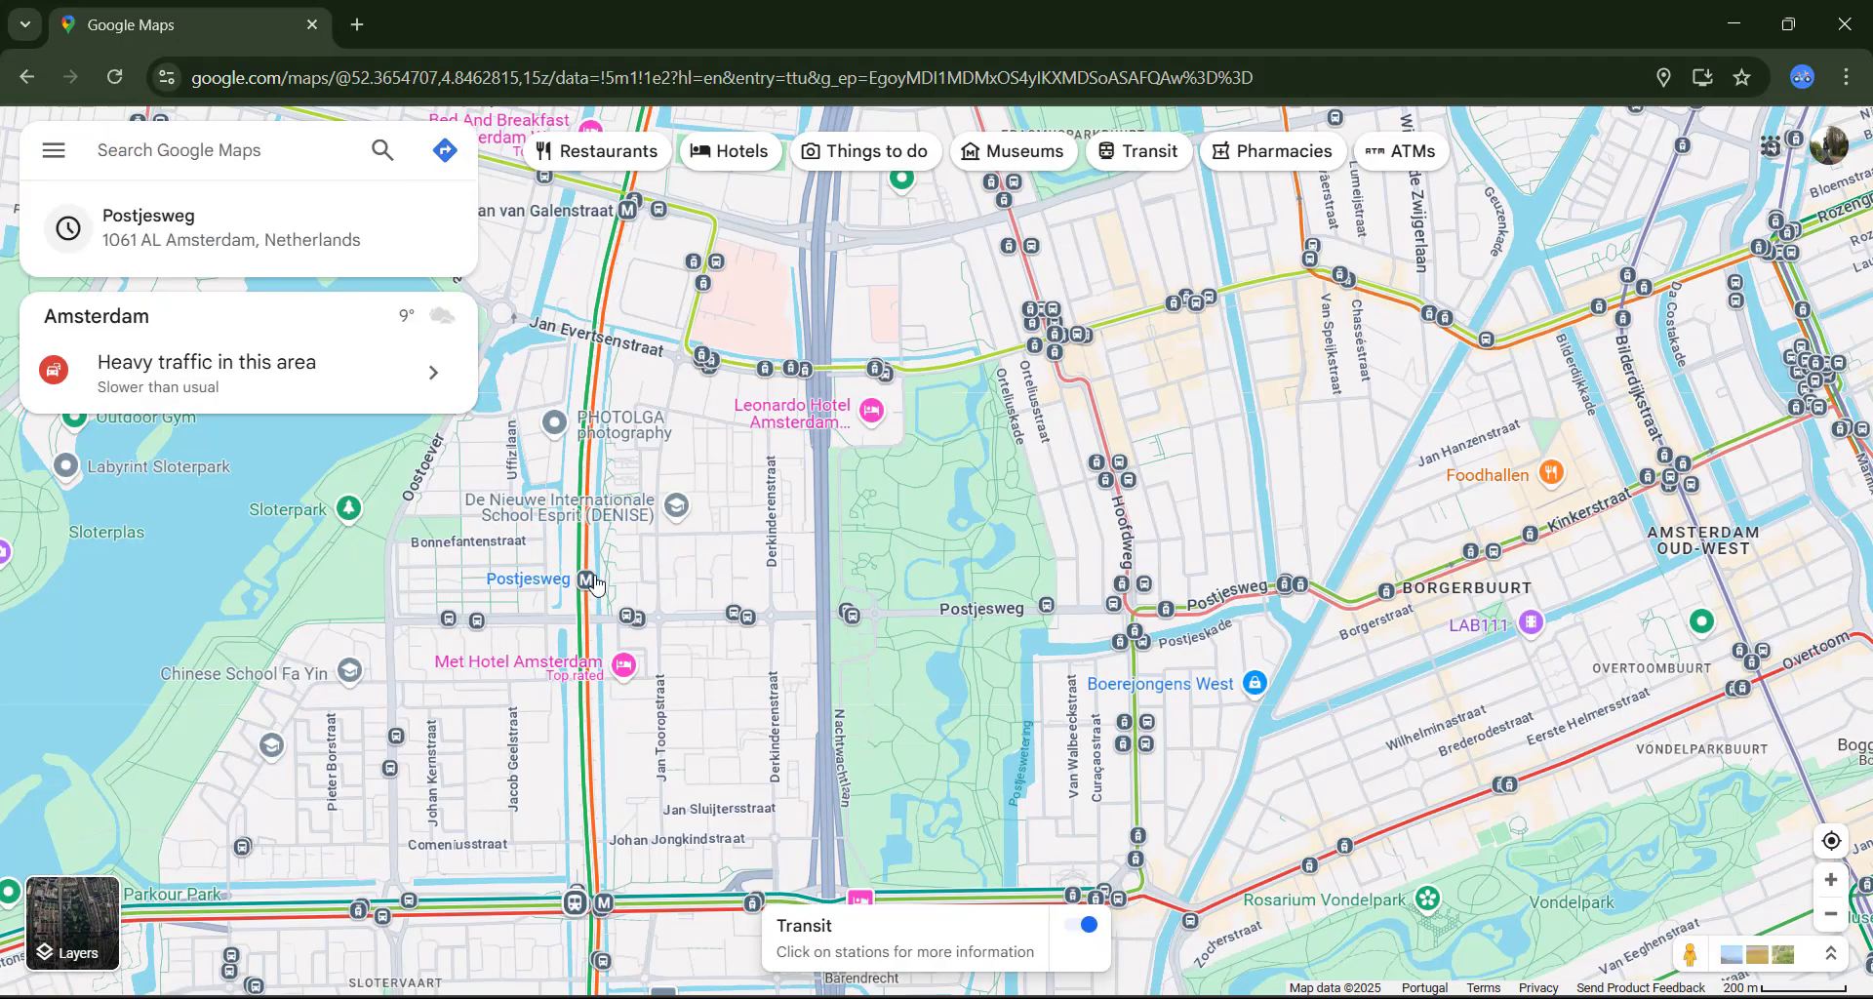
mouse_move(588, 584)
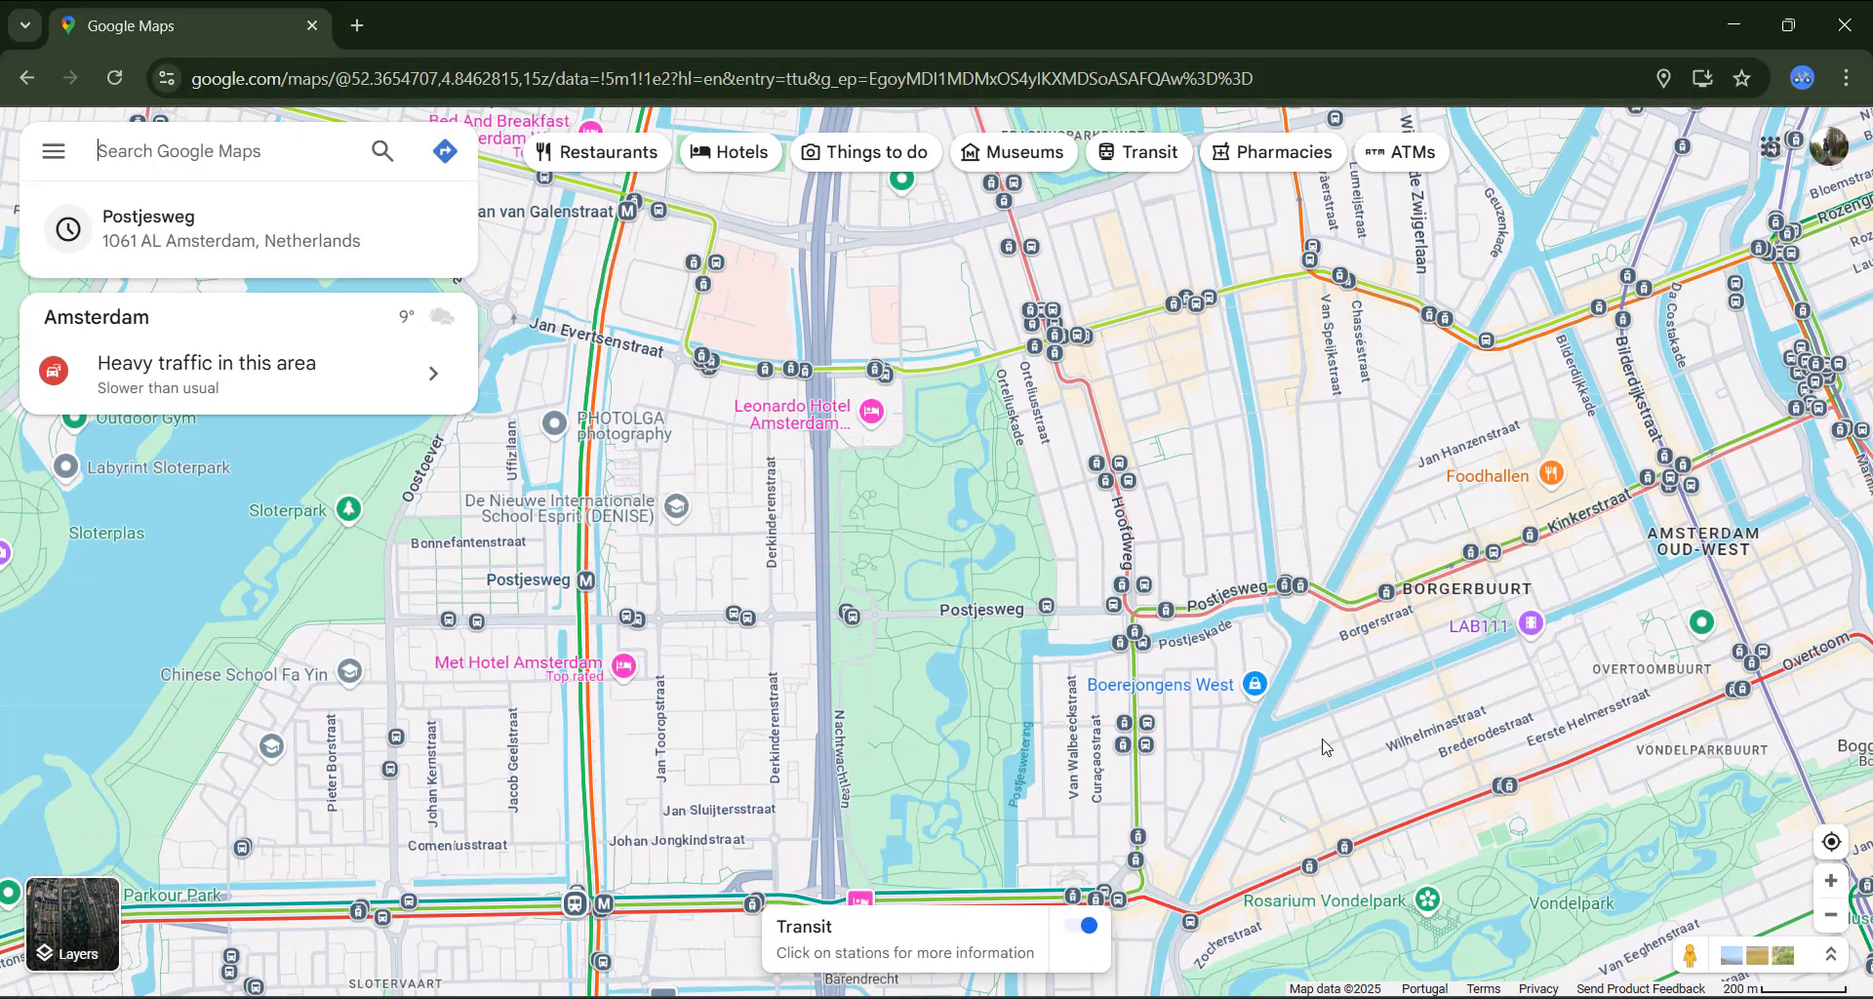
mouse_move(1385, 605)
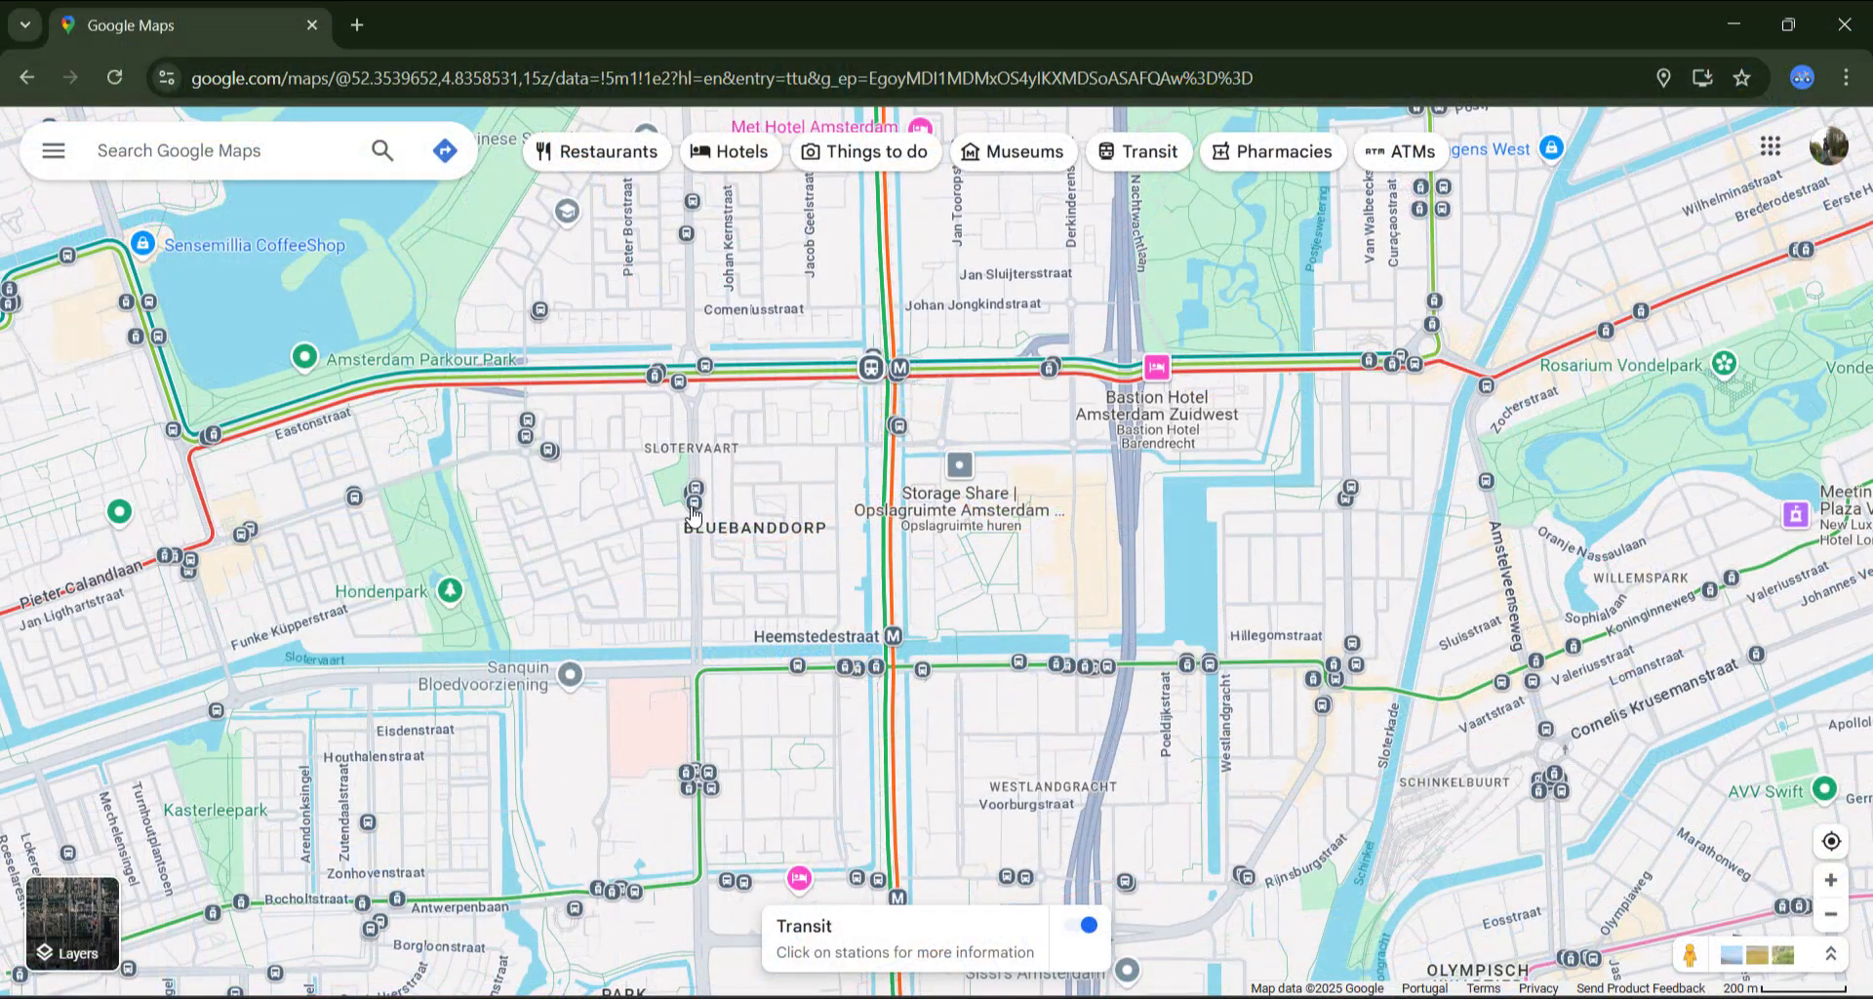
mouse_move(693, 514)
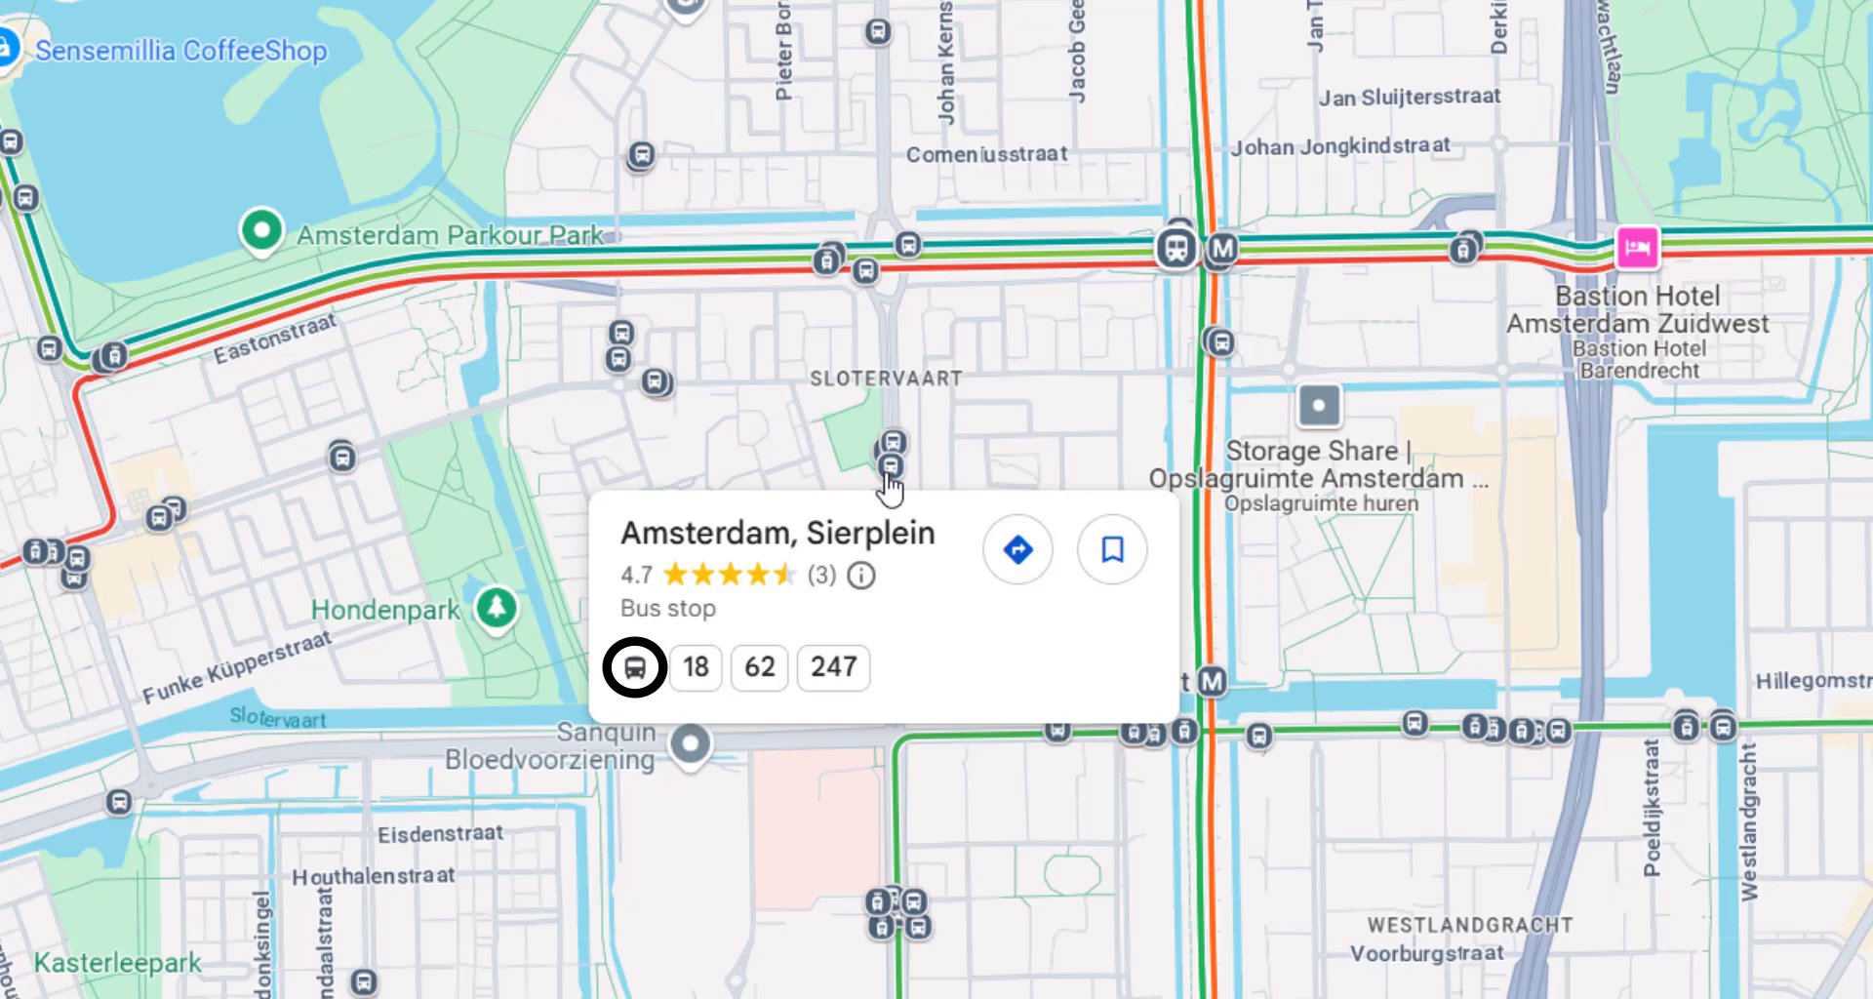
scroll(1023, 461, down, 2)
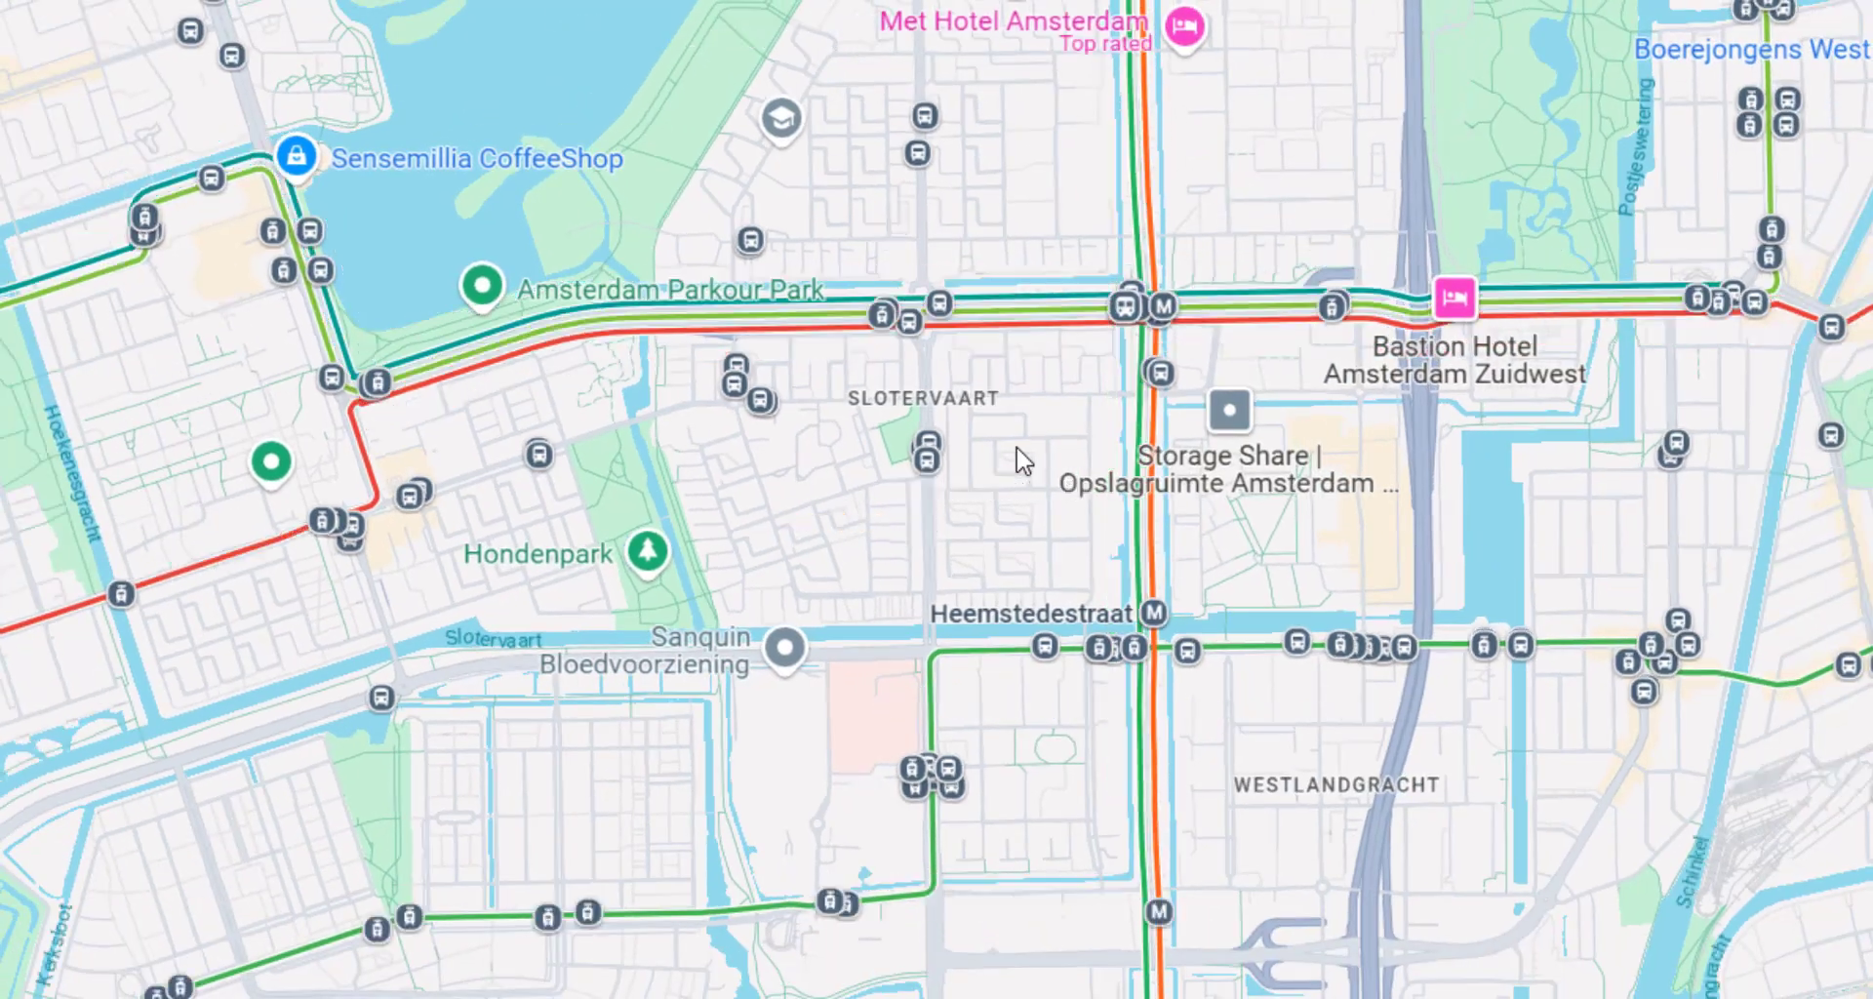
scroll(1023, 461, down, 3)
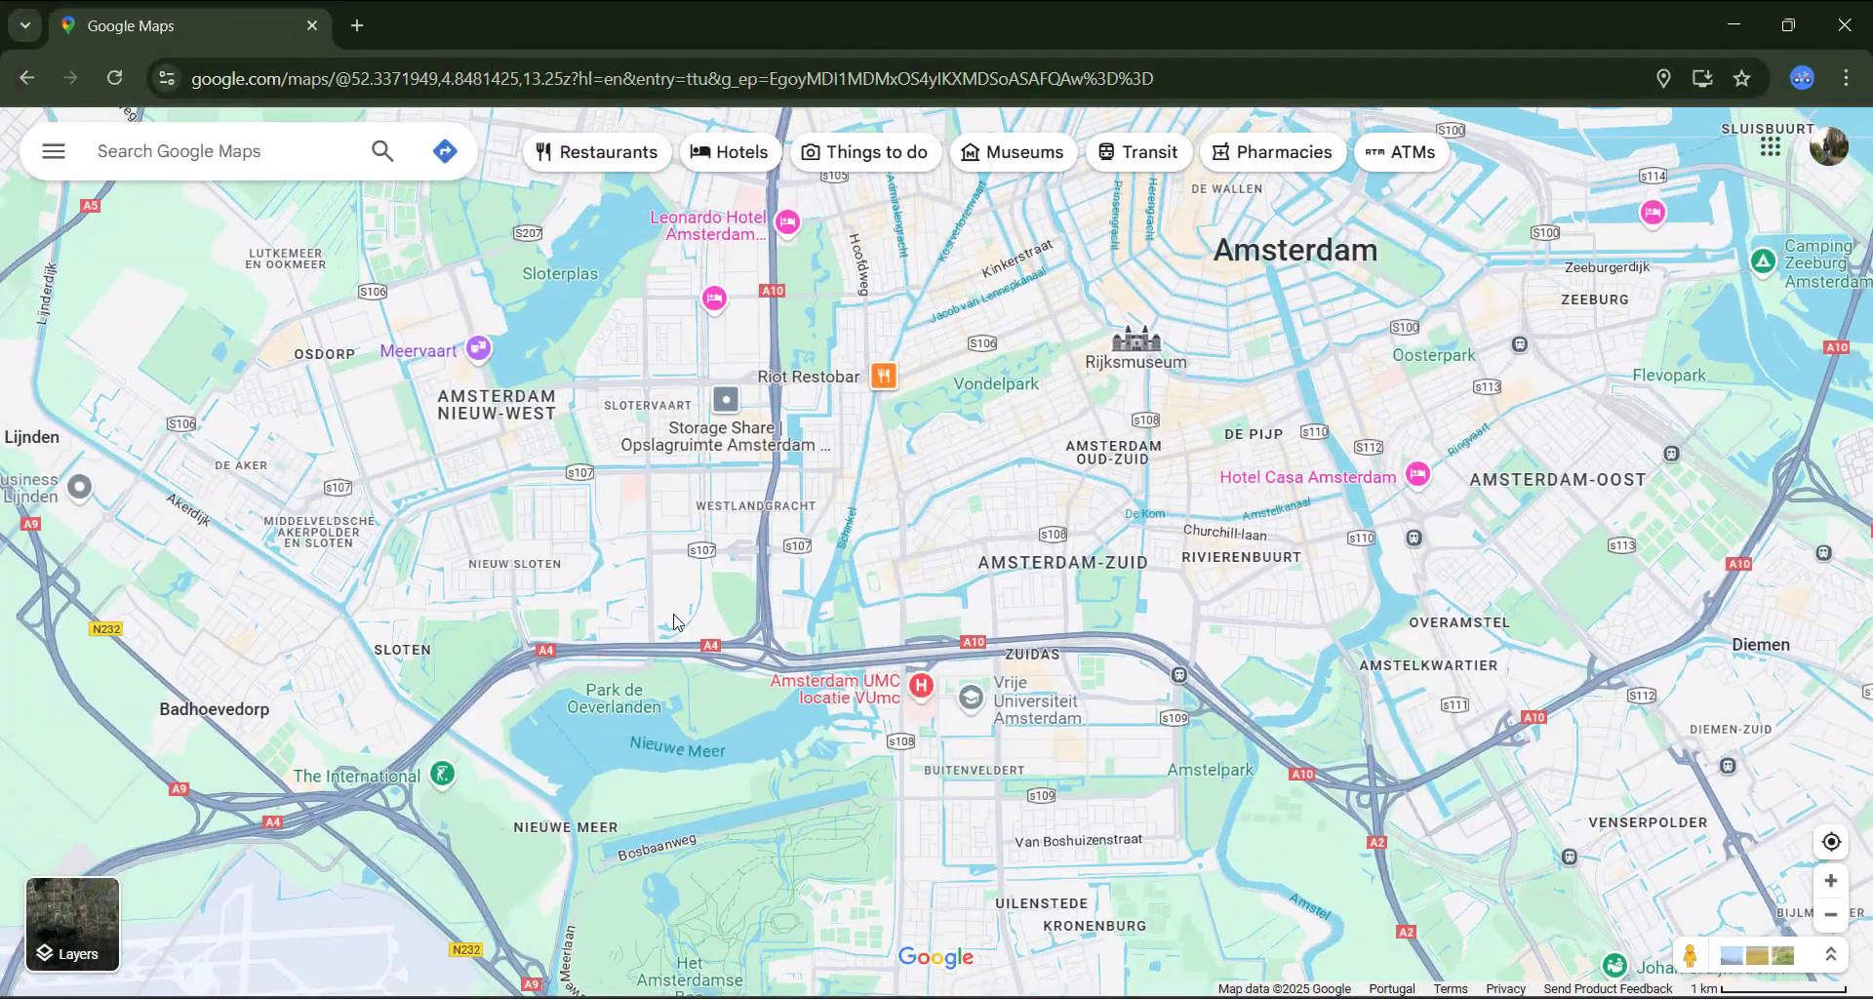
Step: Turn on the Biking layer and zoom into Amsterdam-Zuid around Olympiaplein
mouse_move(103, 902)
click(326, 927)
click(408, 927)
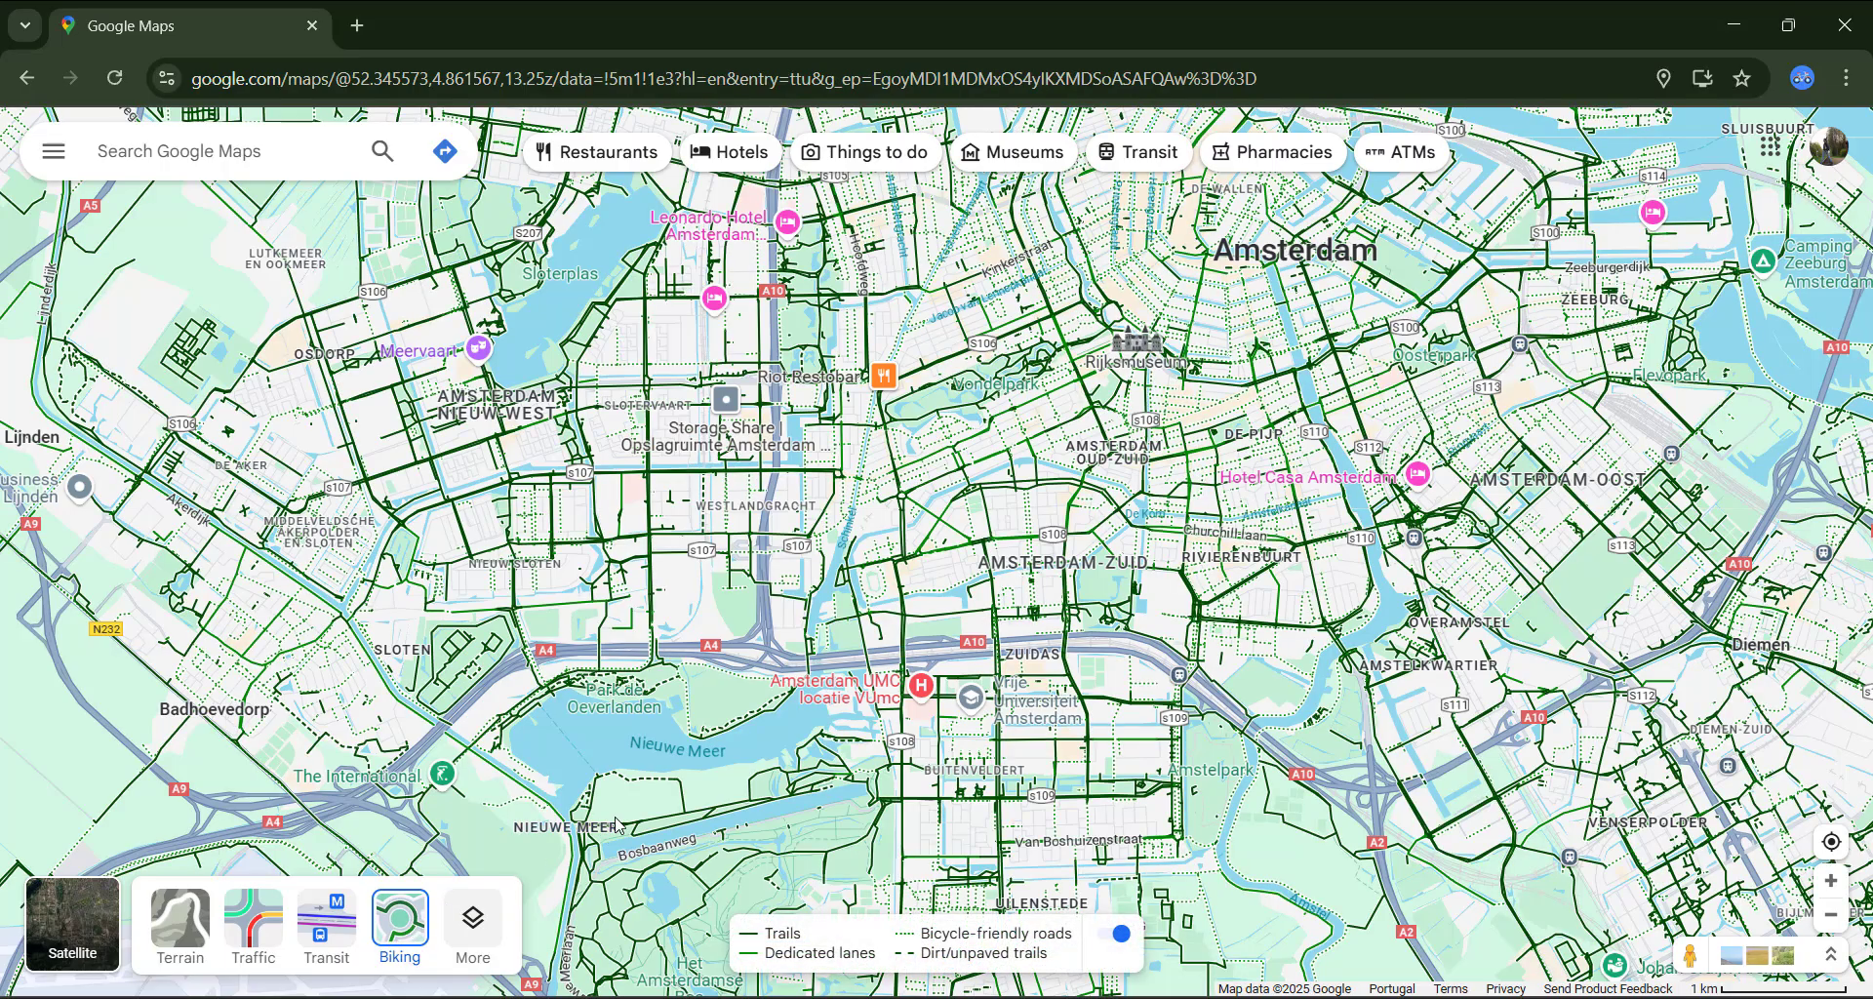
scroll(976, 563, up, 4)
scroll(977, 563, up, 3)
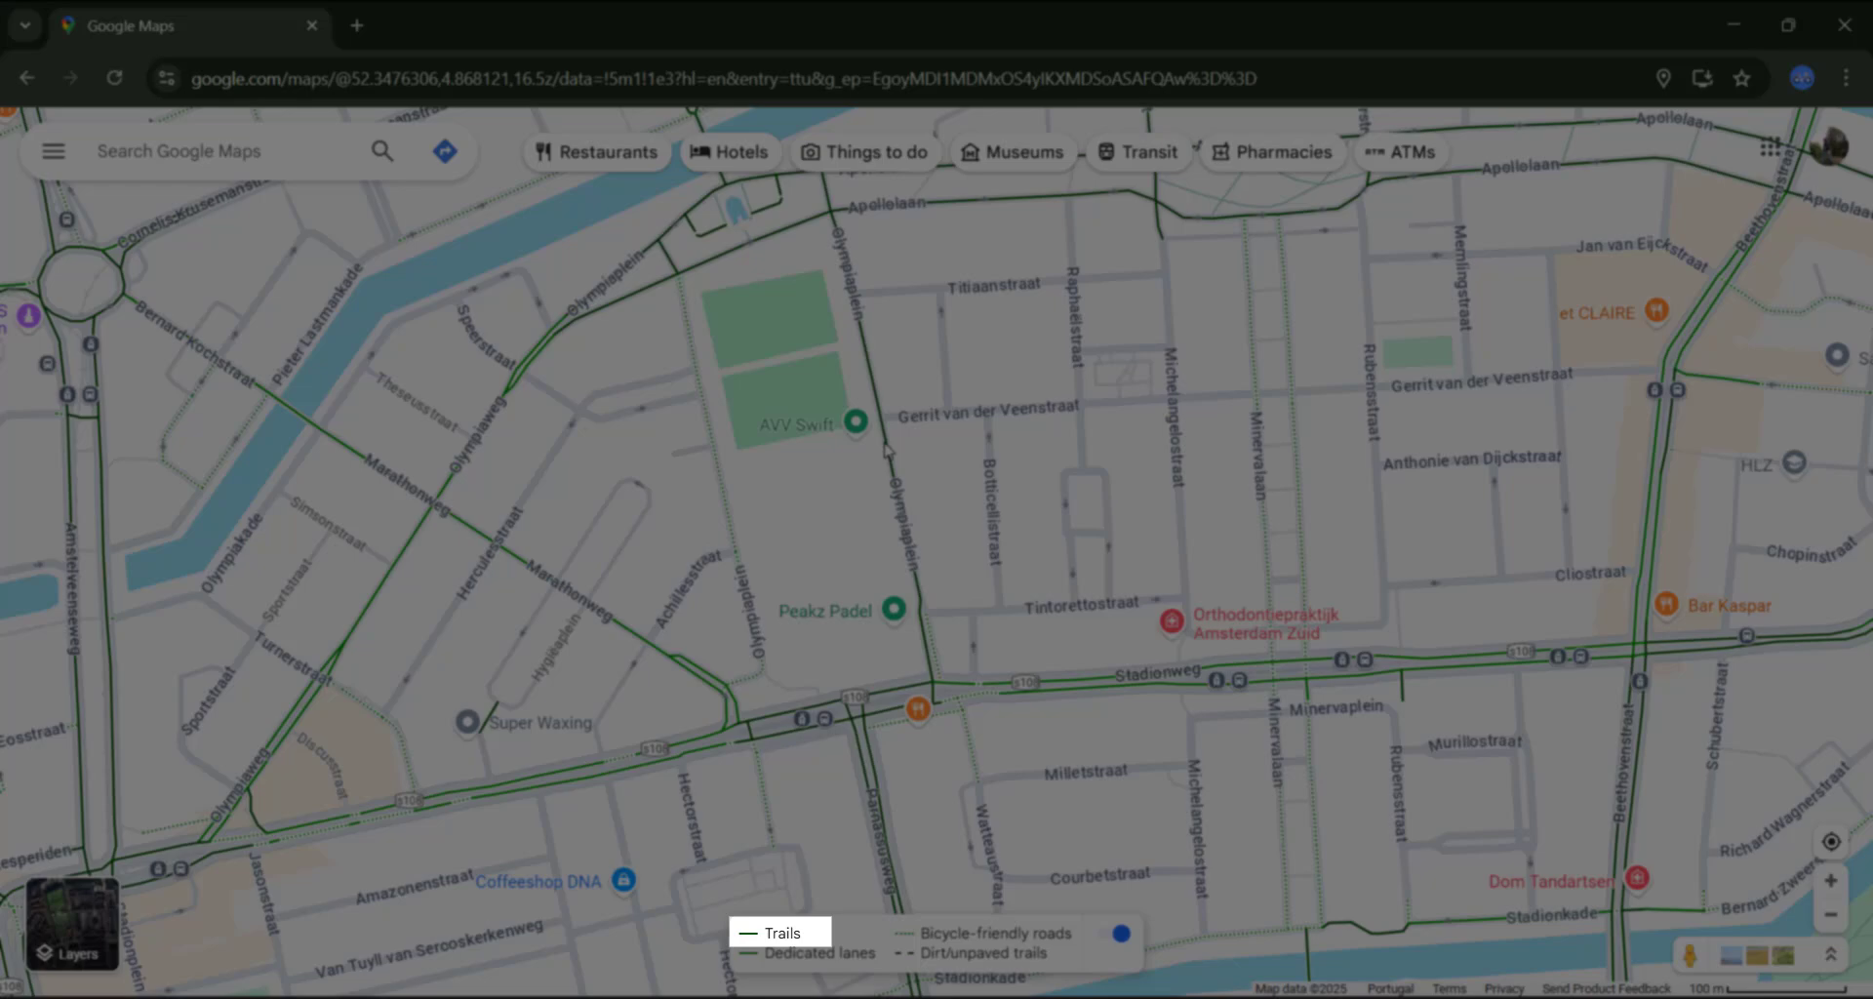
Step: Drop the Street View Pegman onto Olympiaplein to view 37 Olympiaplein at street level
drag(1690, 956, 1666, 878)
drag(1592, 810, 893, 397)
drag(895, 269, 895, 269)
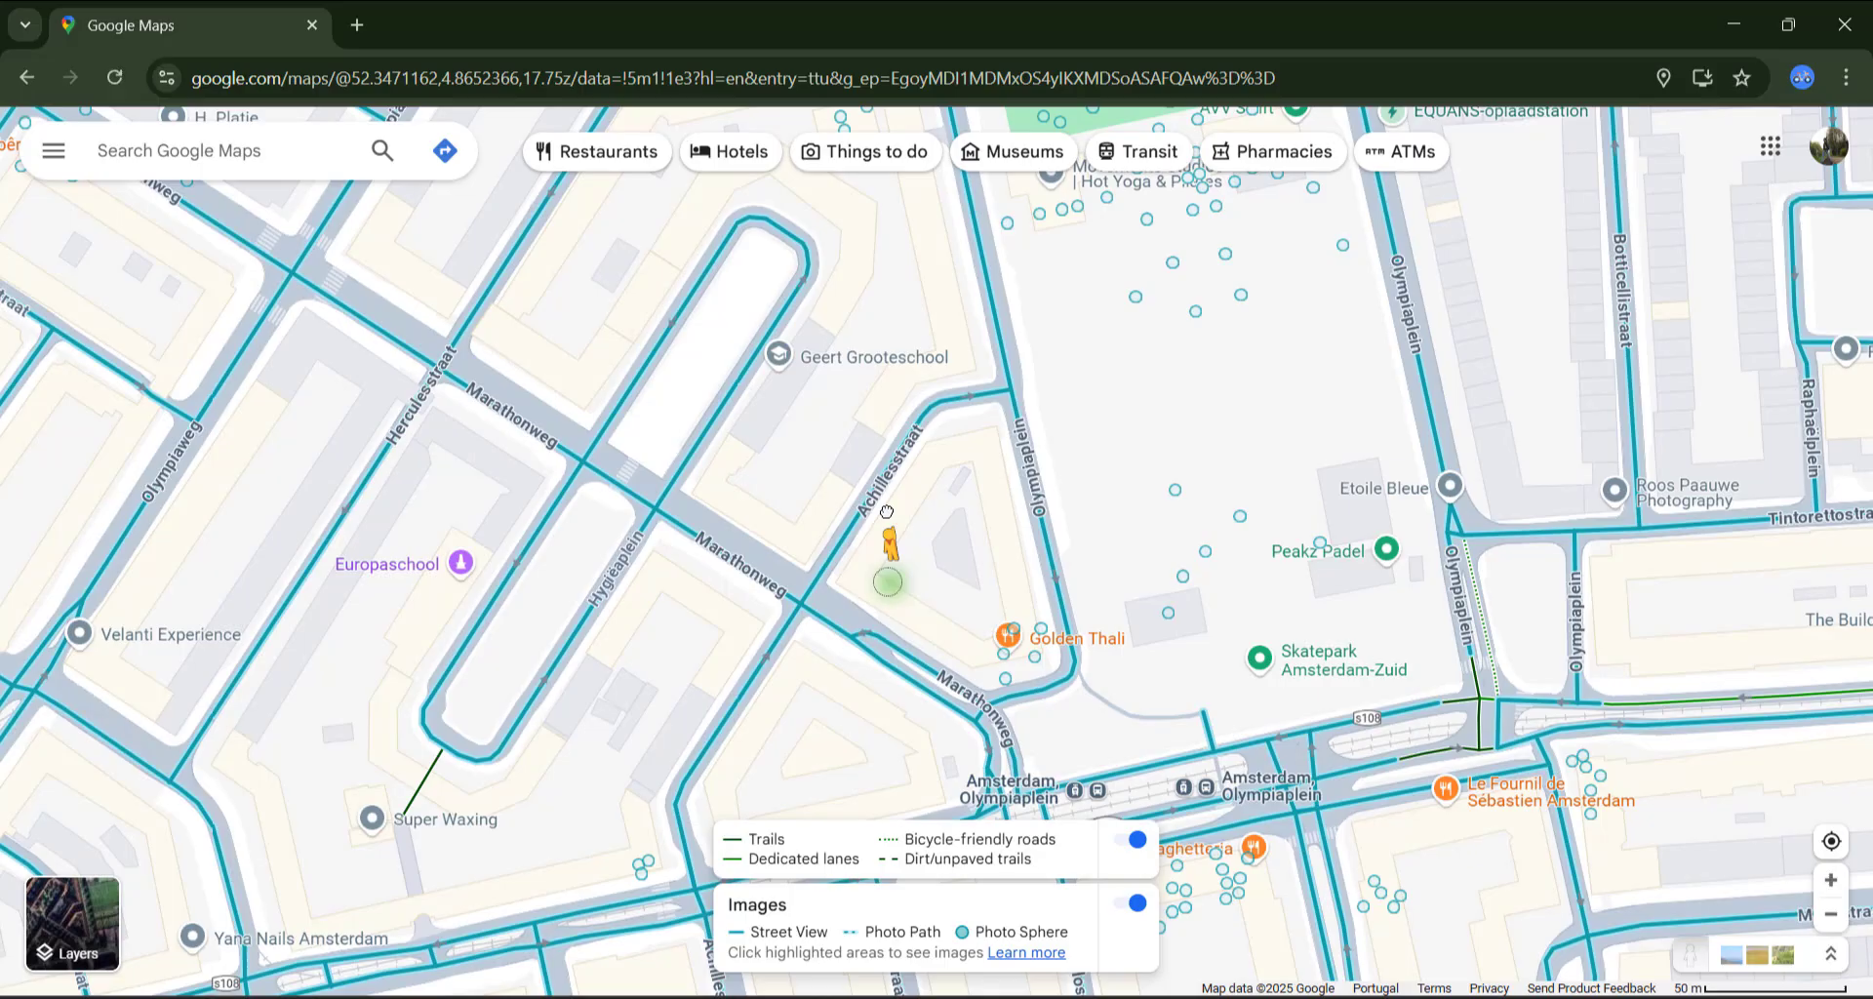
Step: View Marathonweg and Valeriusstraat in Street View, stepping forward along Valeriusstraat
drag(886, 512, 757, 489)
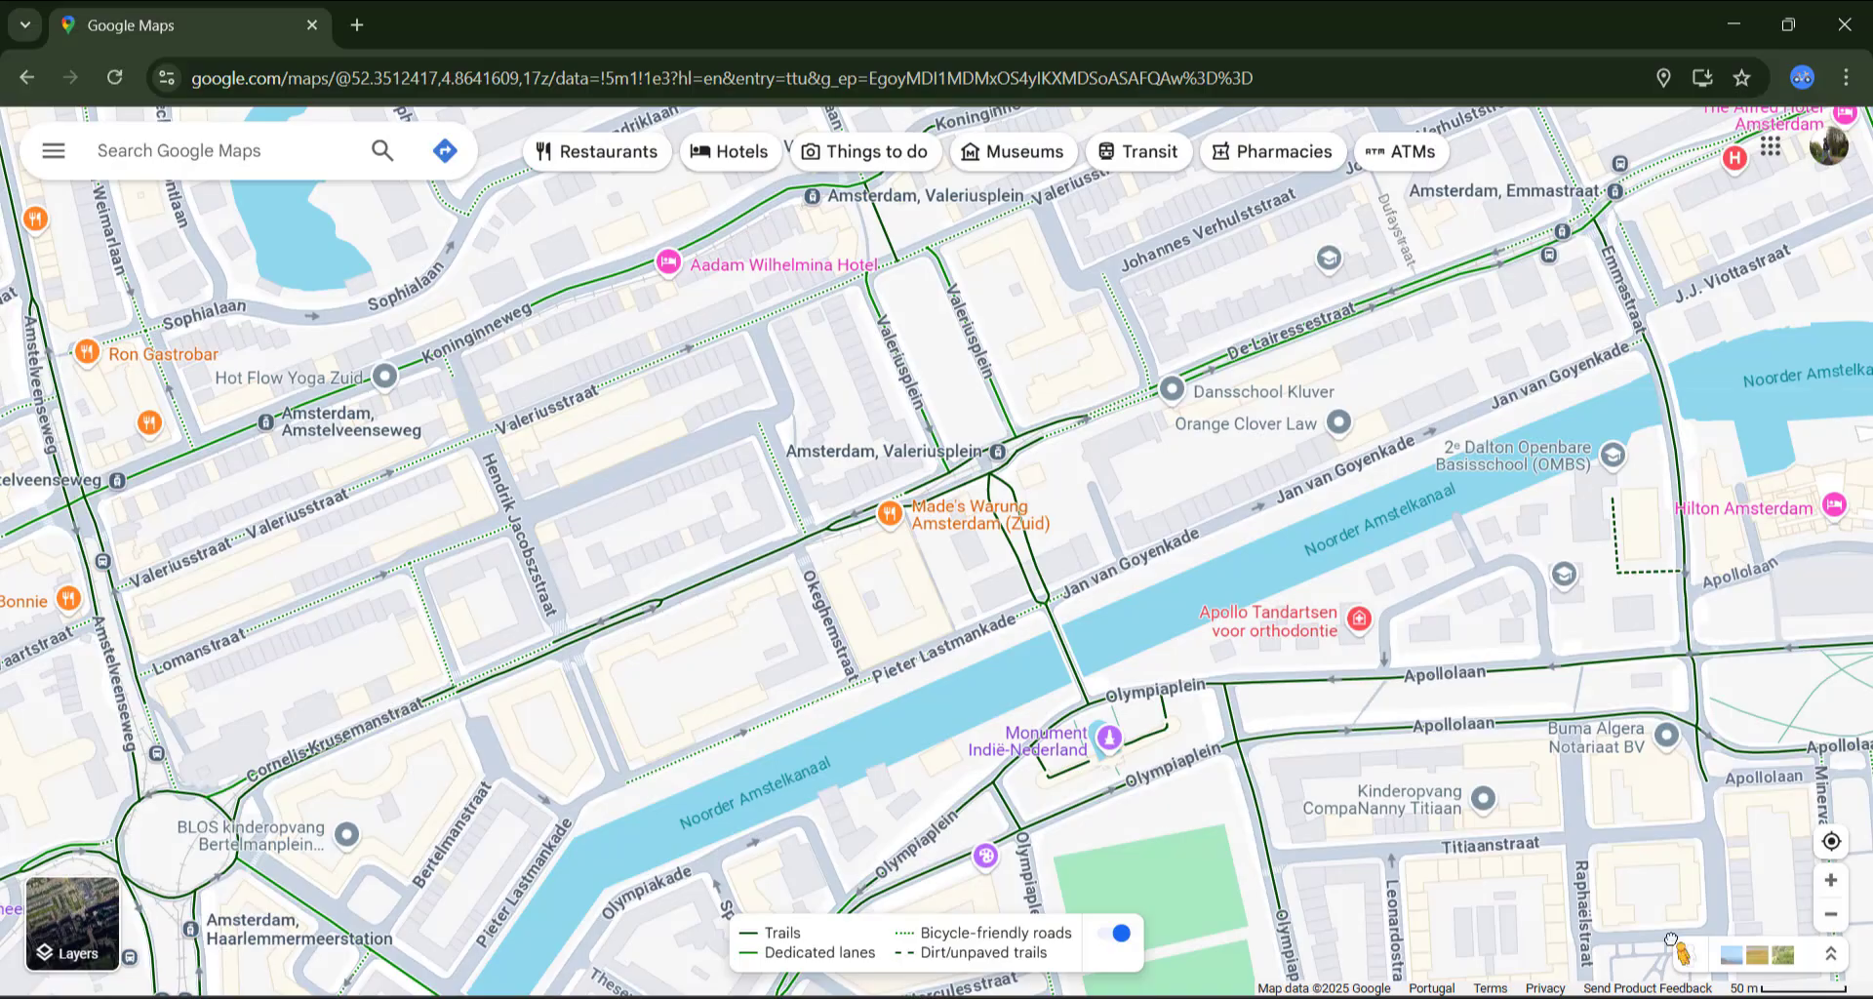
drag(1672, 939, 638, 304)
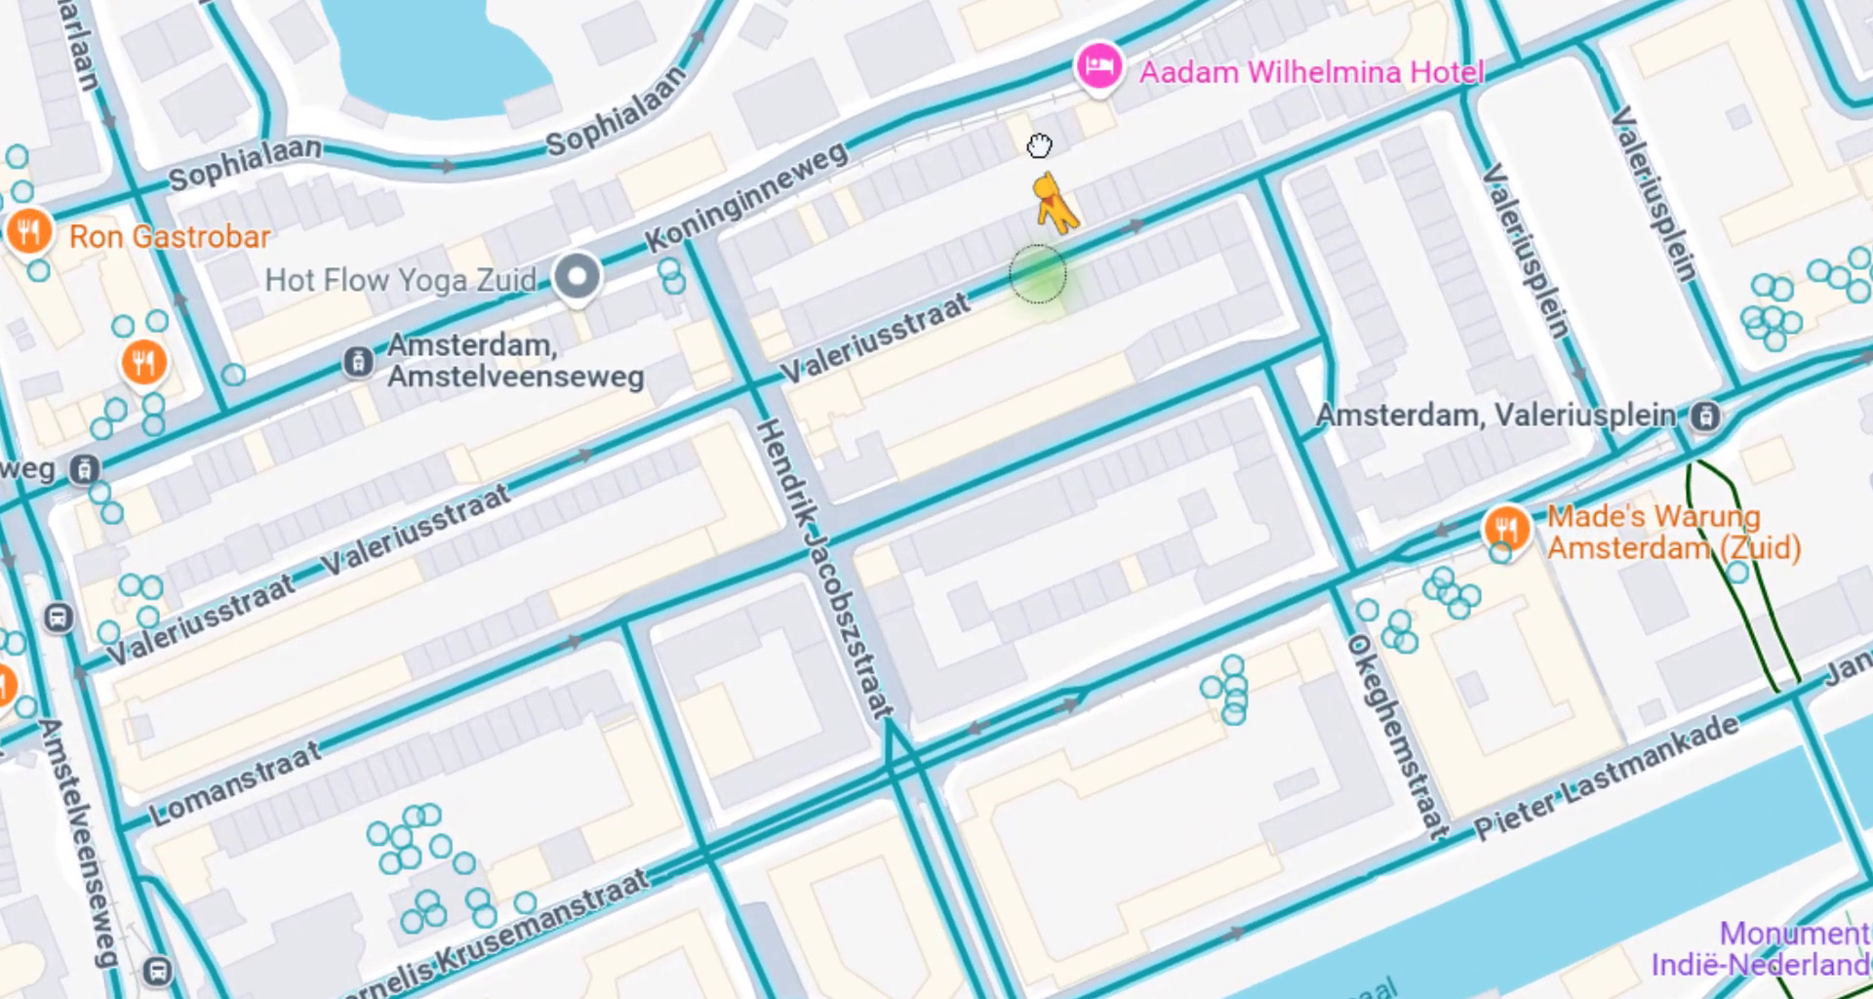
drag(1040, 146, 1038, 137)
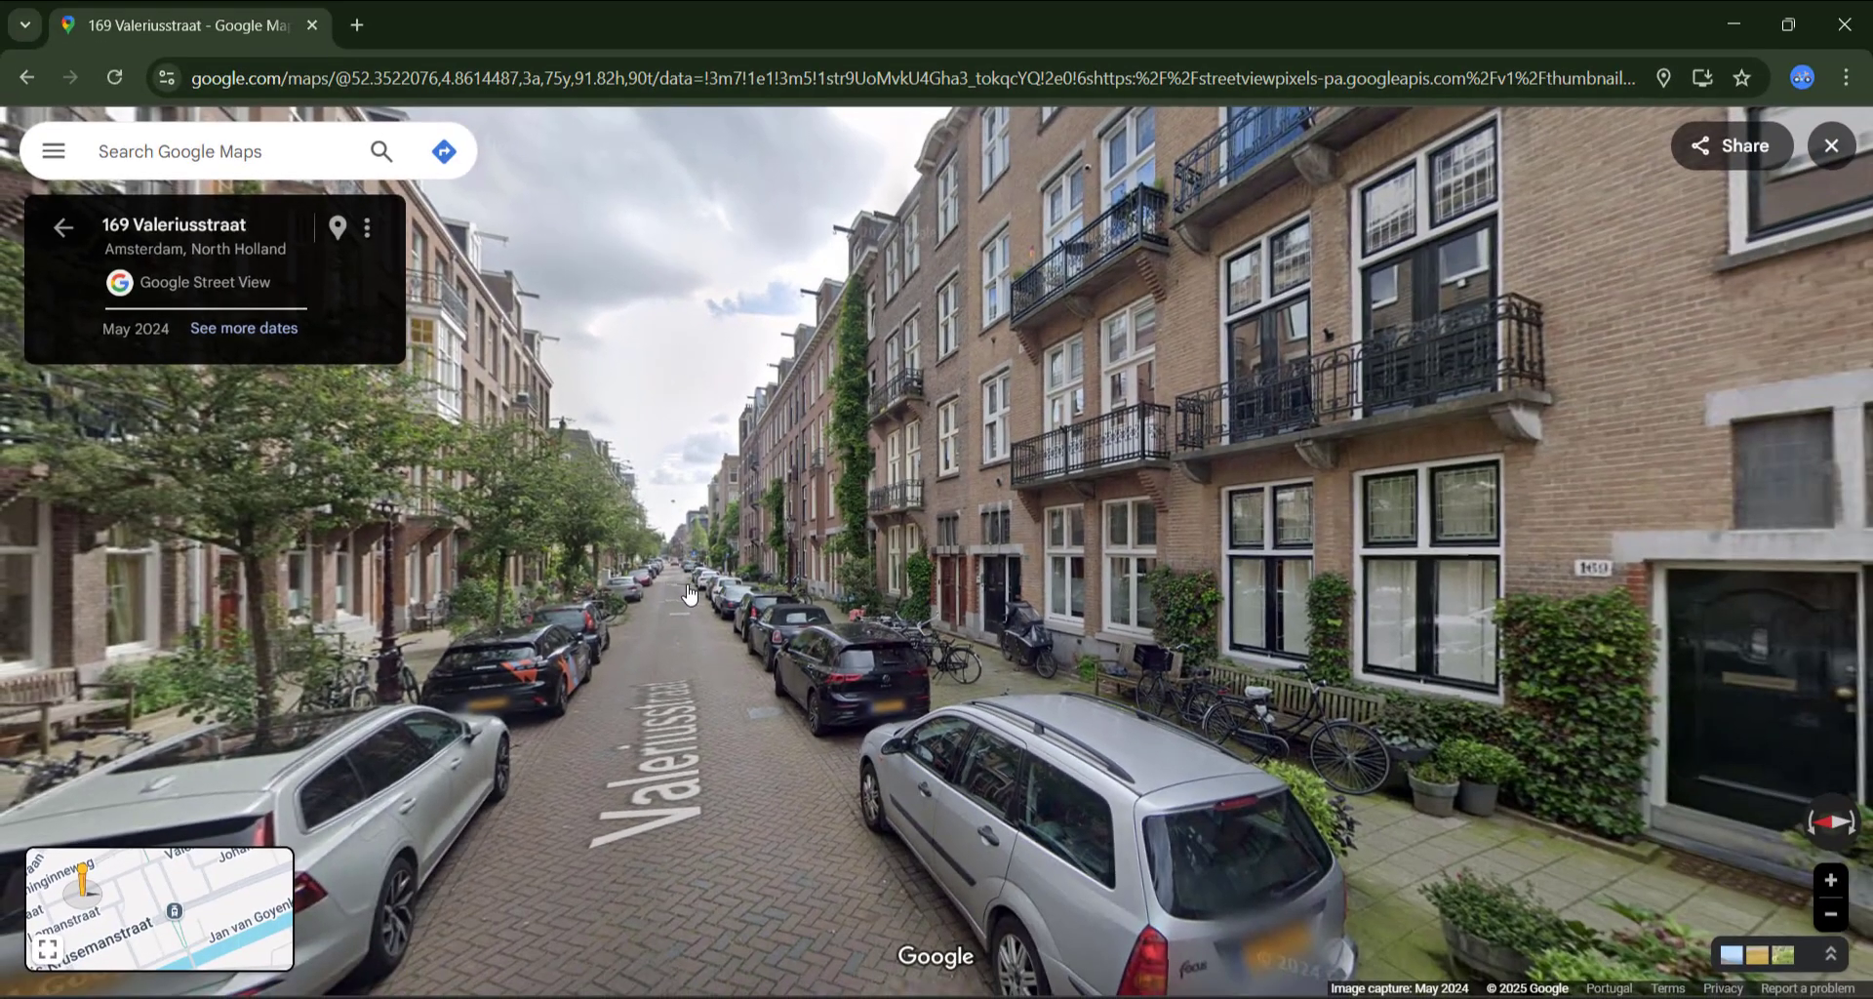
click(688, 594)
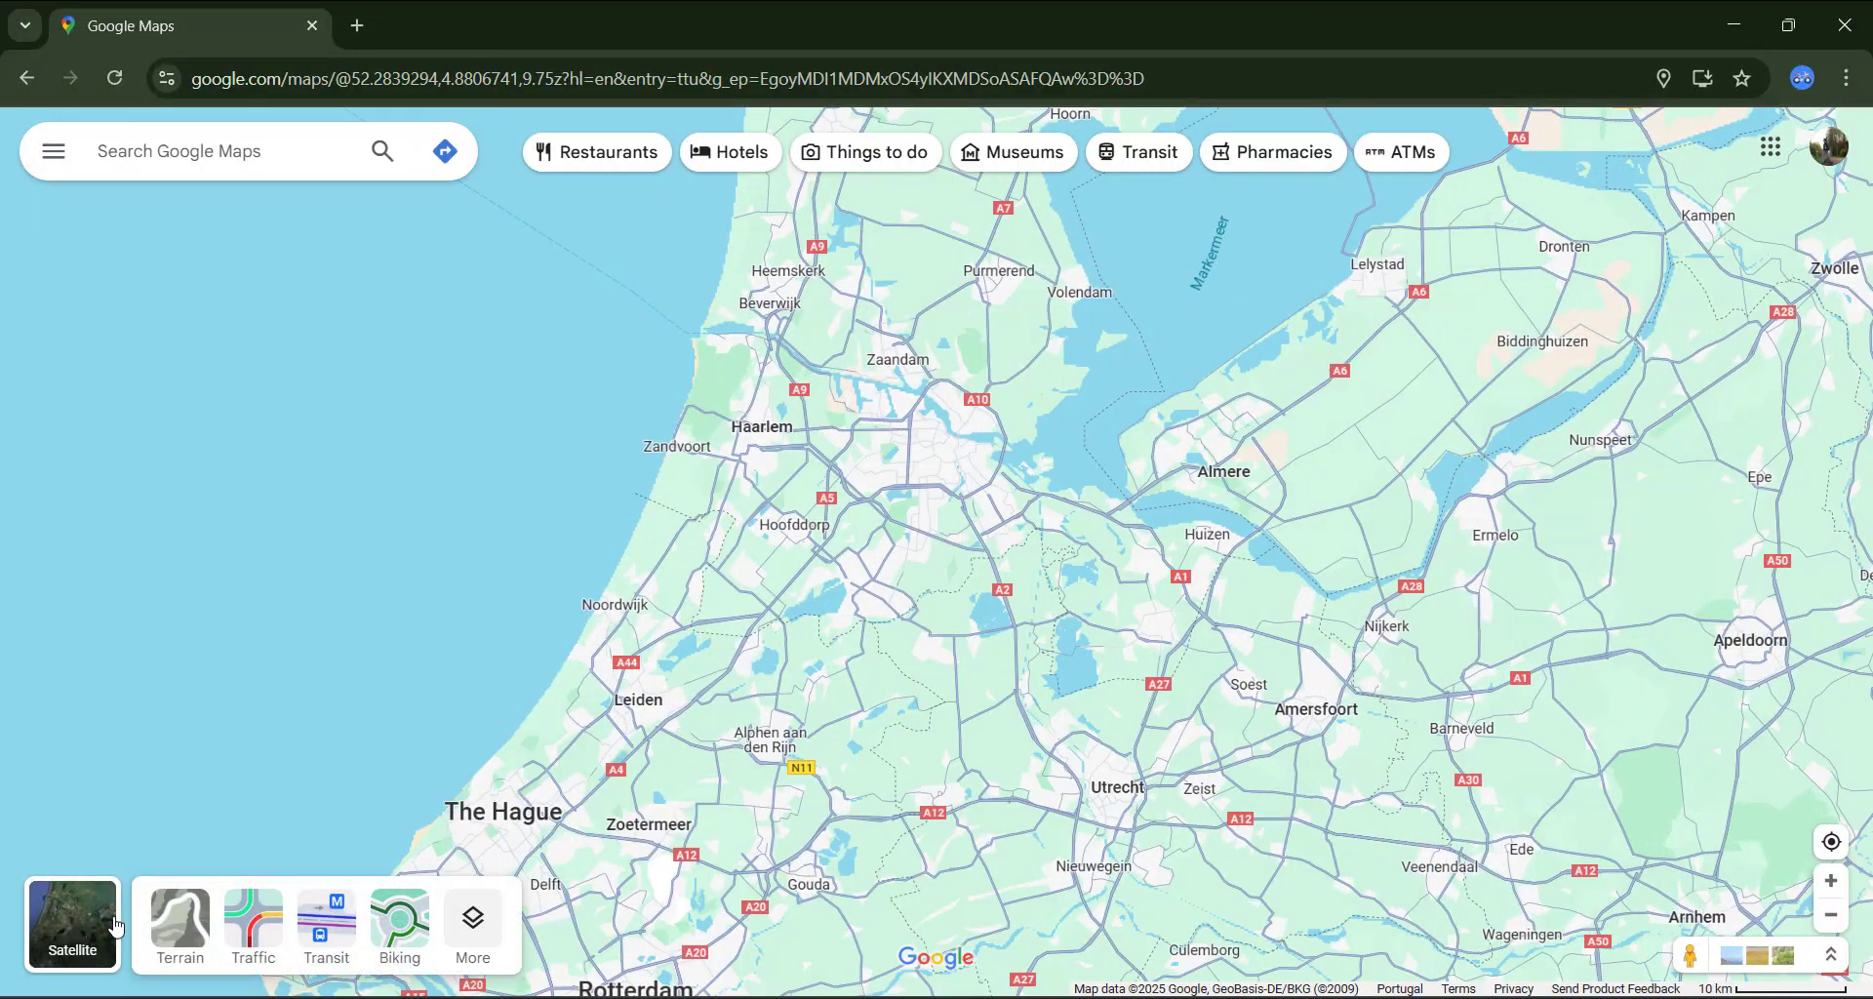
Step: Turn on the Wildfires layer from the map details and zoom out toward Europe
click(473, 922)
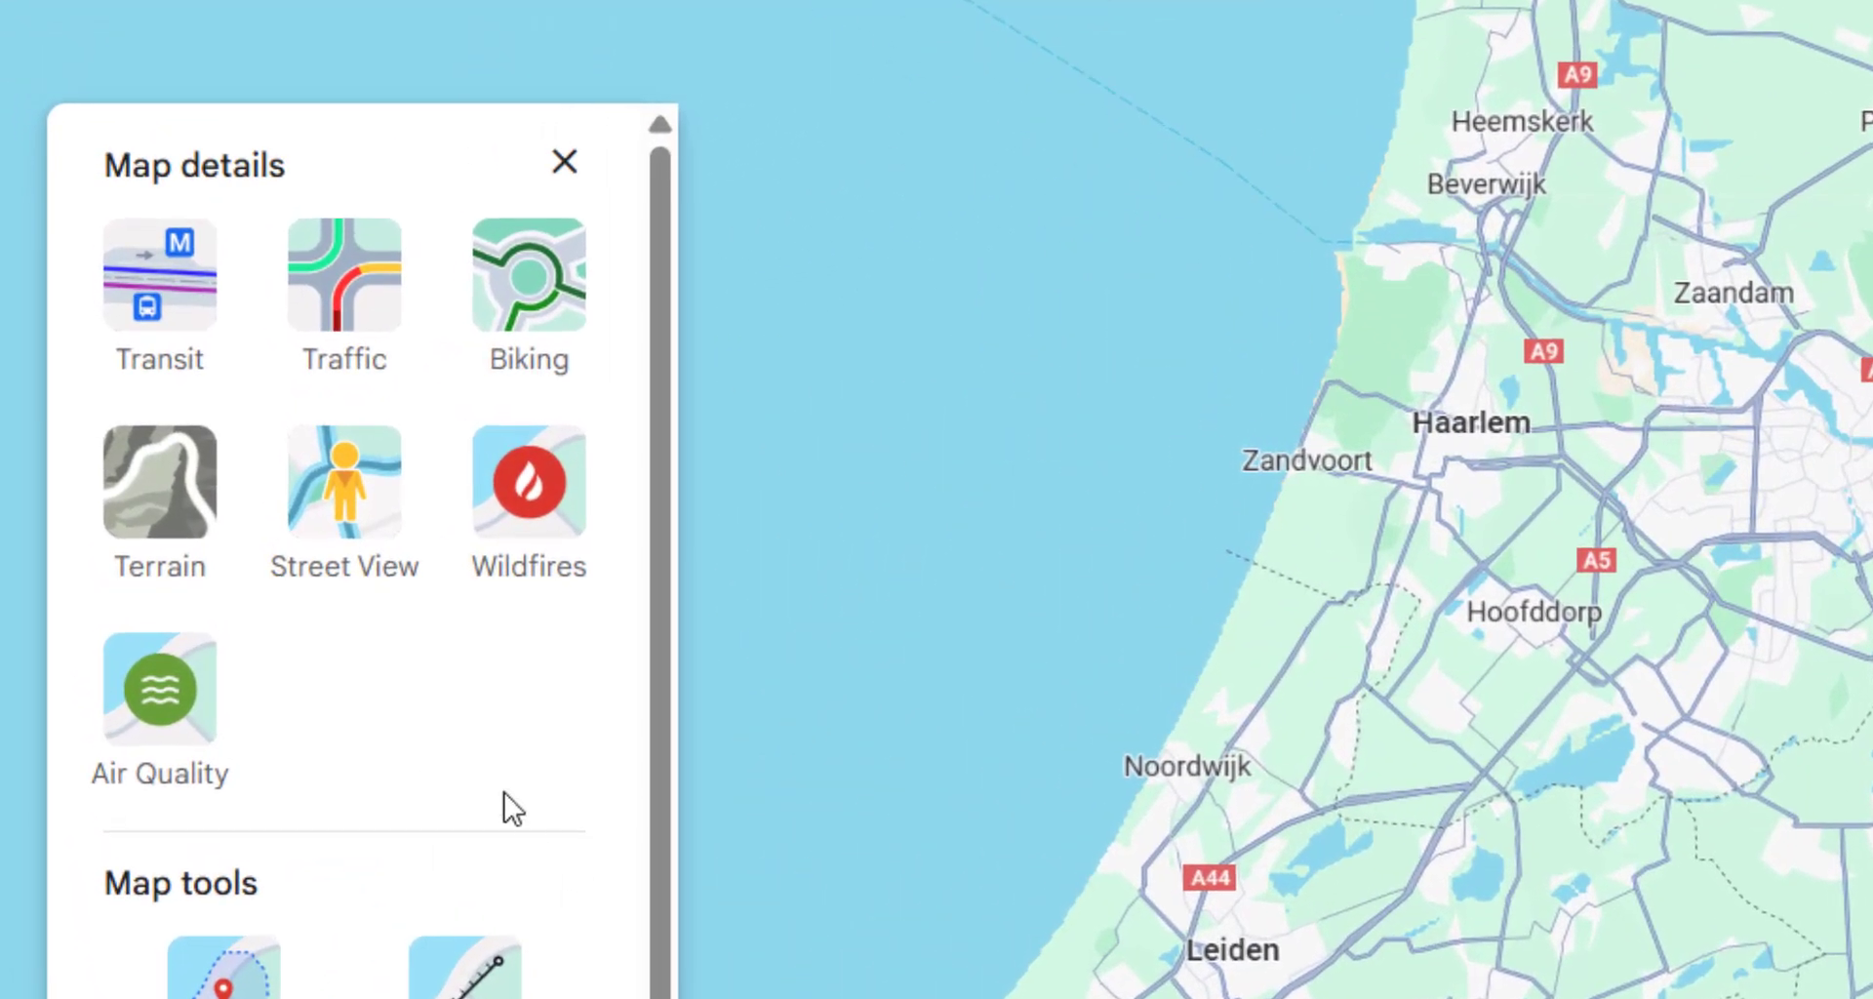
click(545, 524)
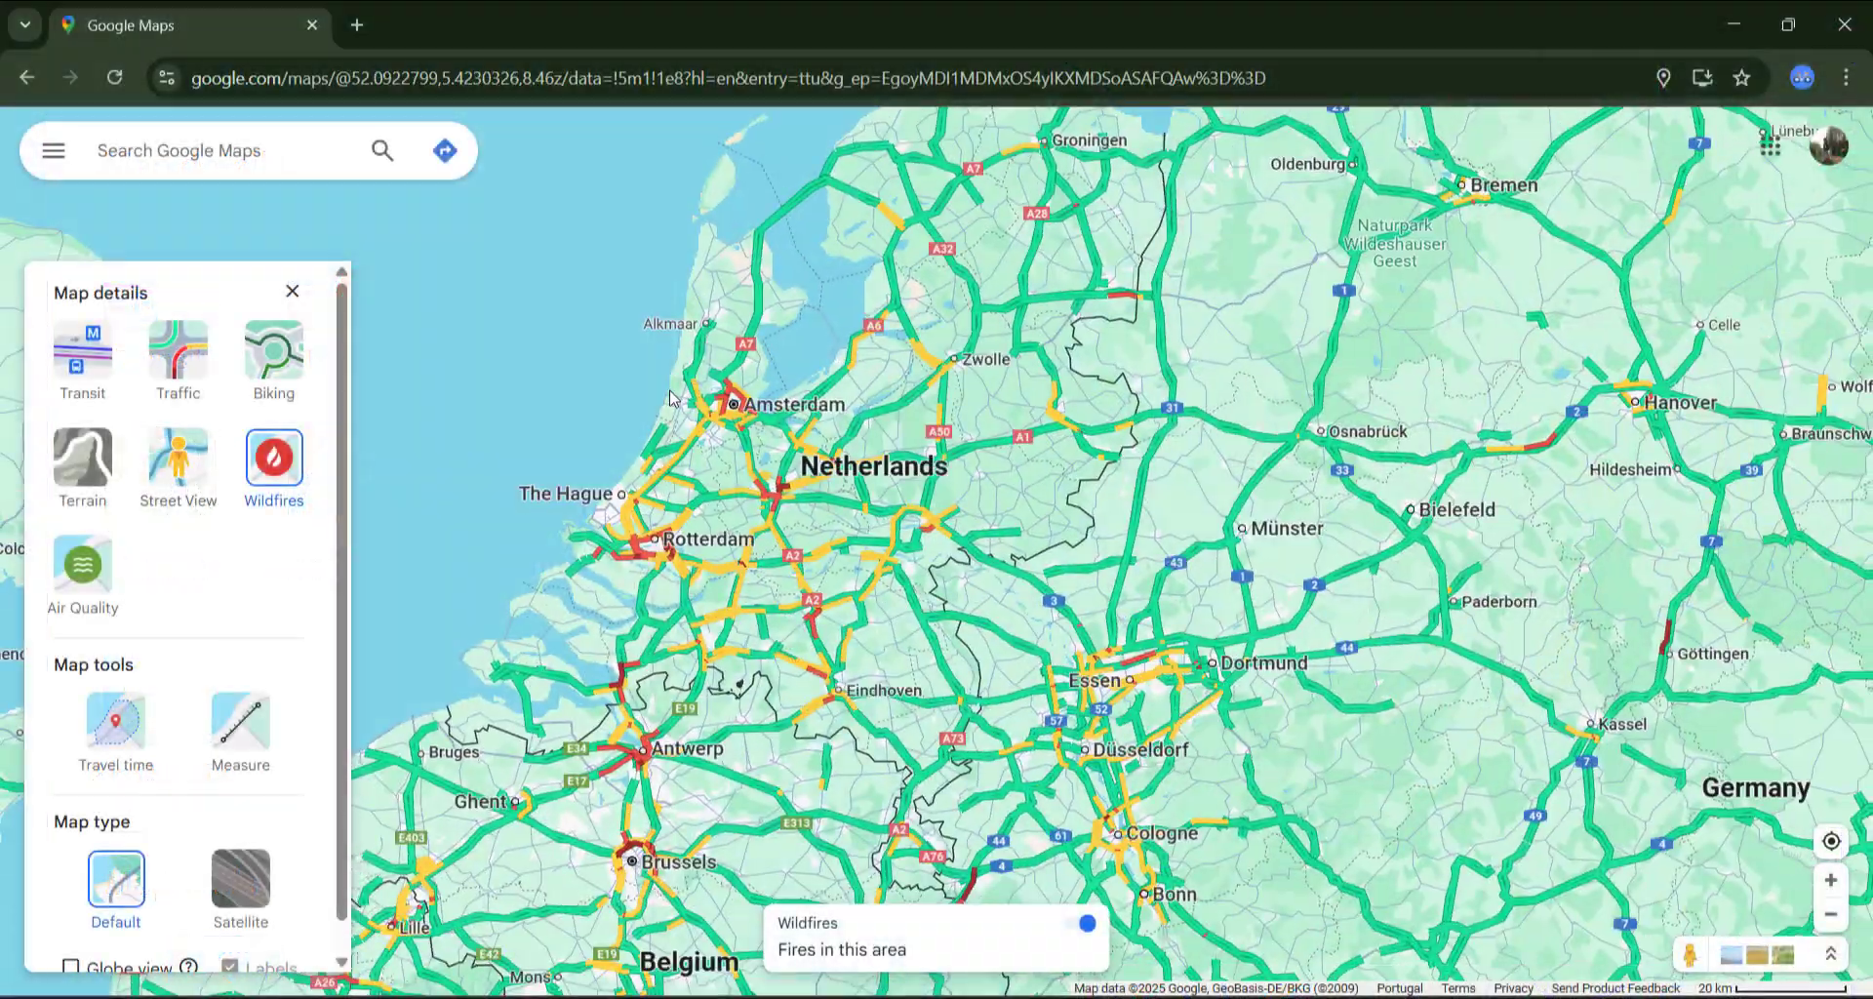
scroll(1130, 488, down, 4)
scroll(1130, 488, down, 3)
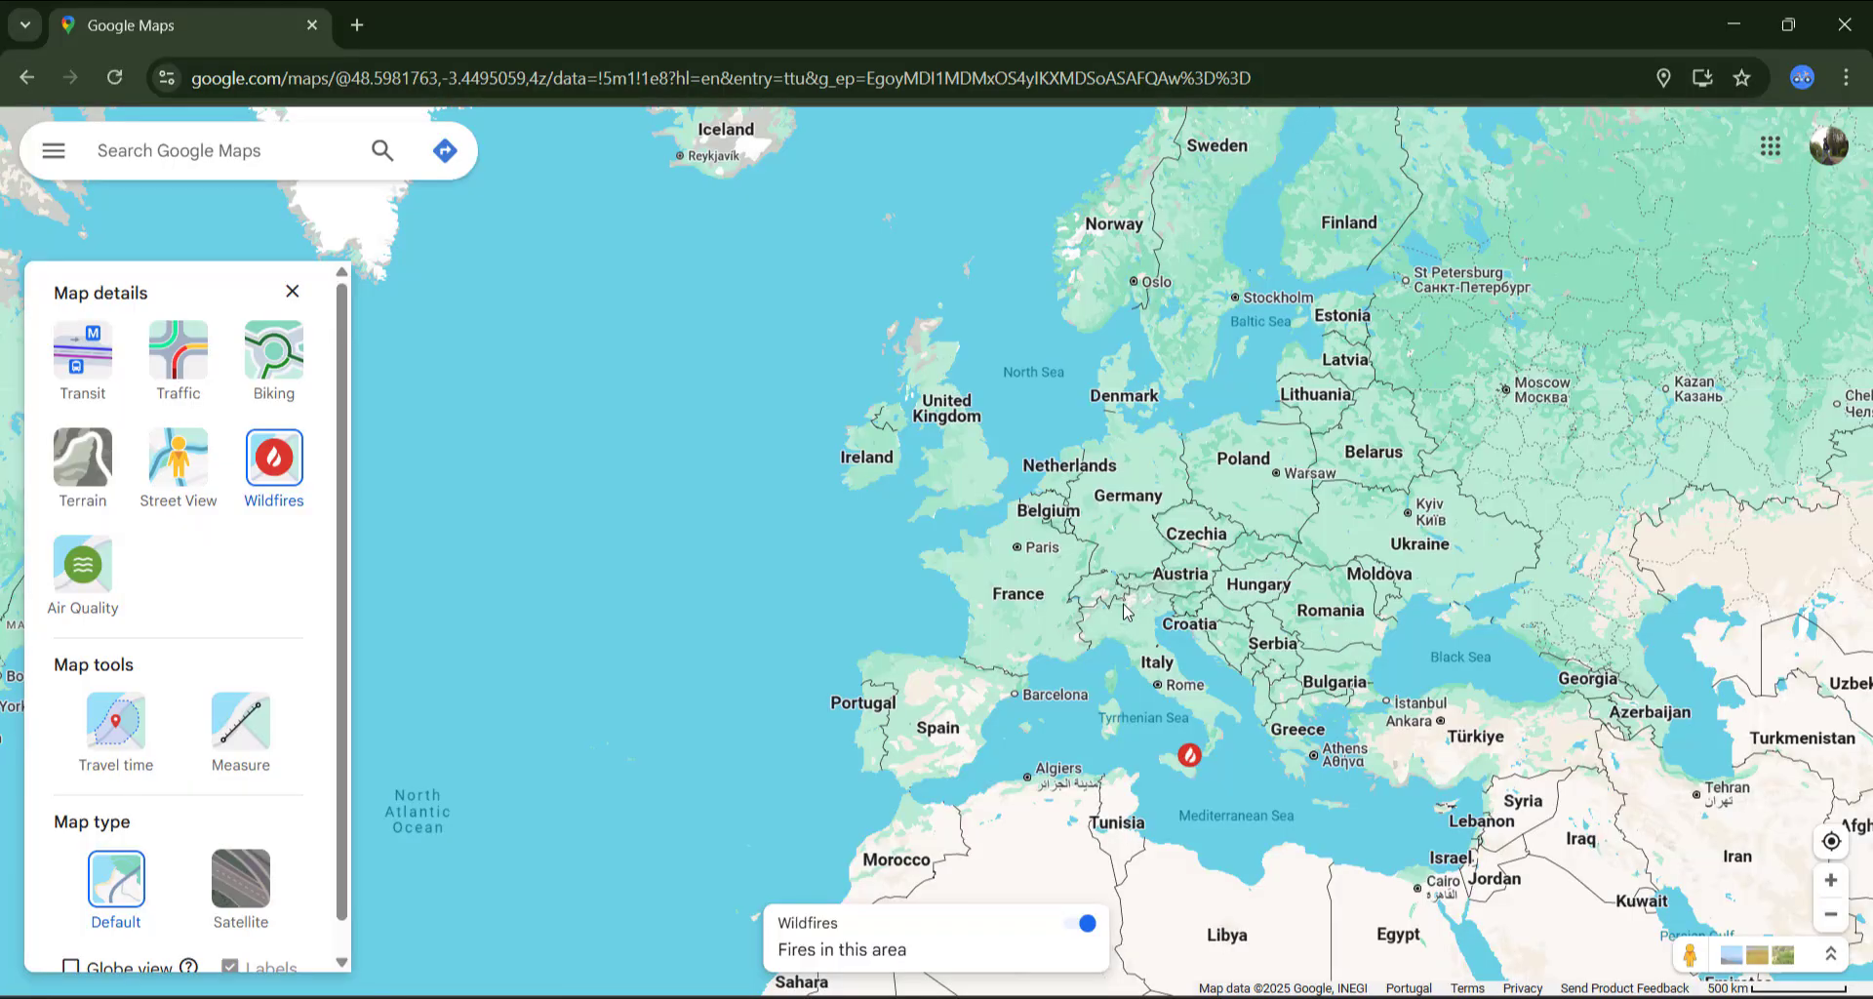
Step: Inspect the severe wildfire marker in north-eastern Sicily, then zoom out to the central Mediterranean
click(1203, 771)
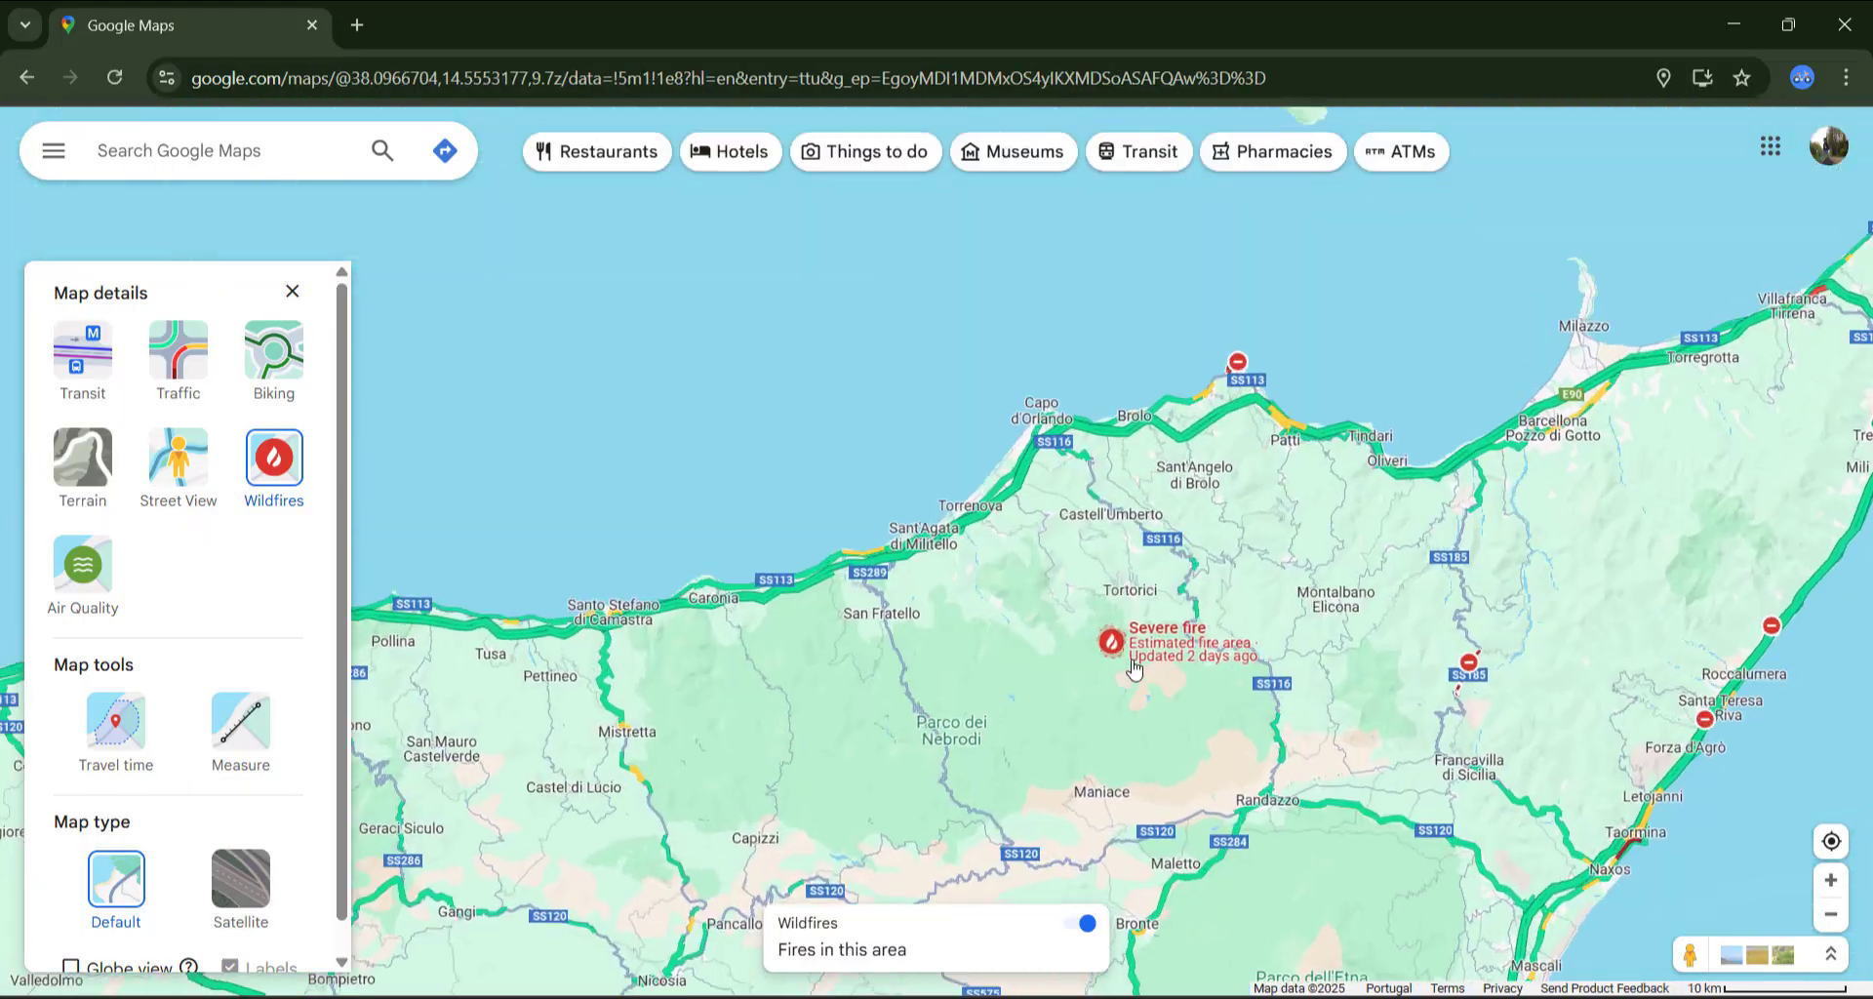
scroll(1118, 661, down, 4)
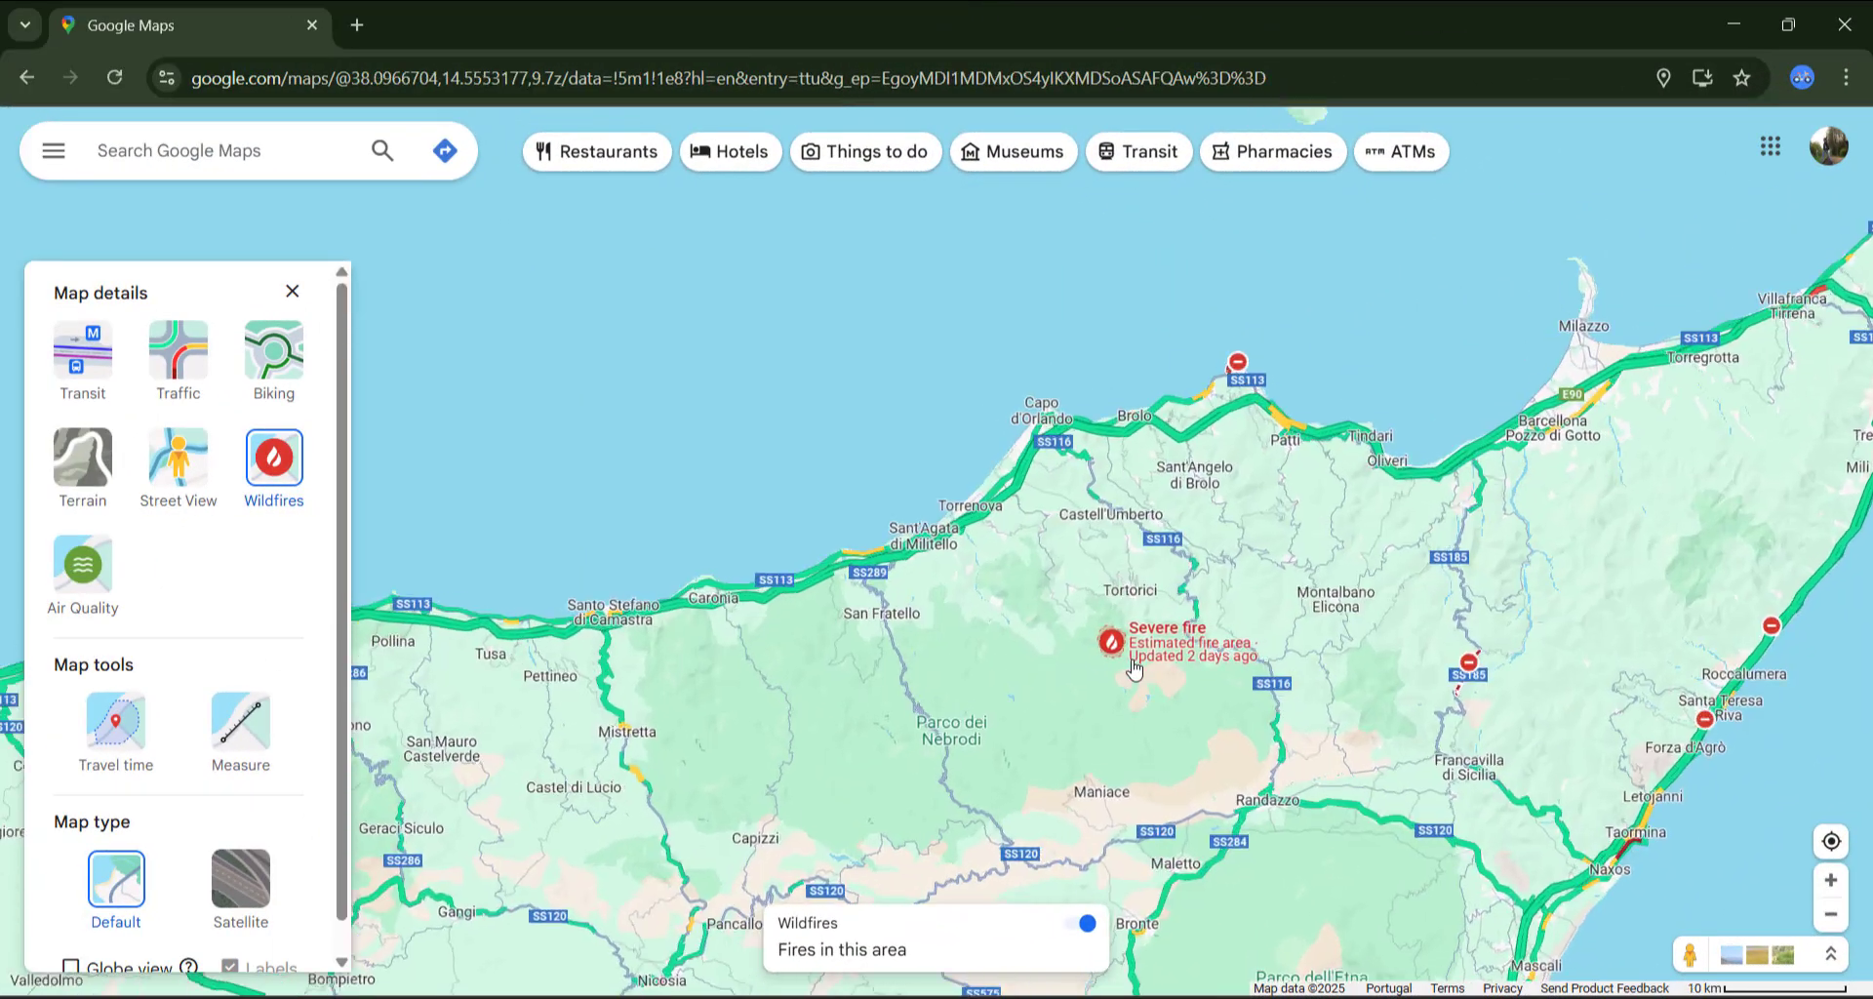
scroll(1133, 668, up, 5)
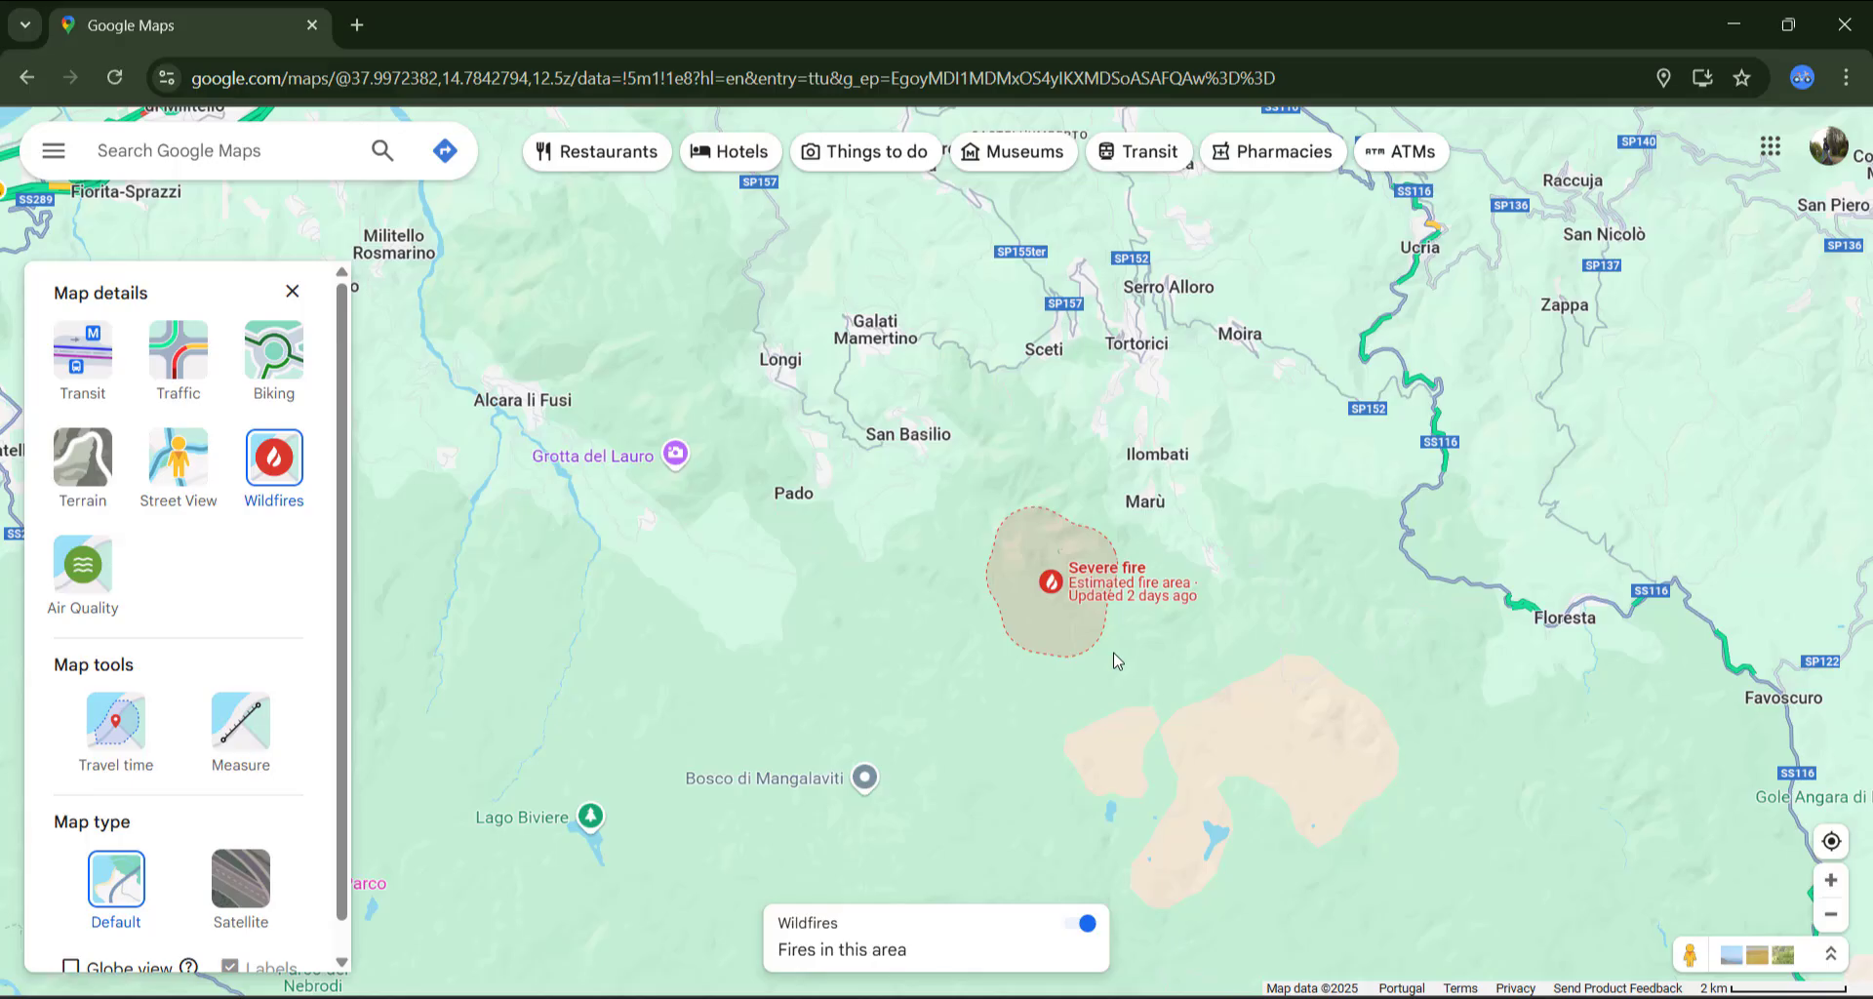
scroll(1117, 661, down, 3)
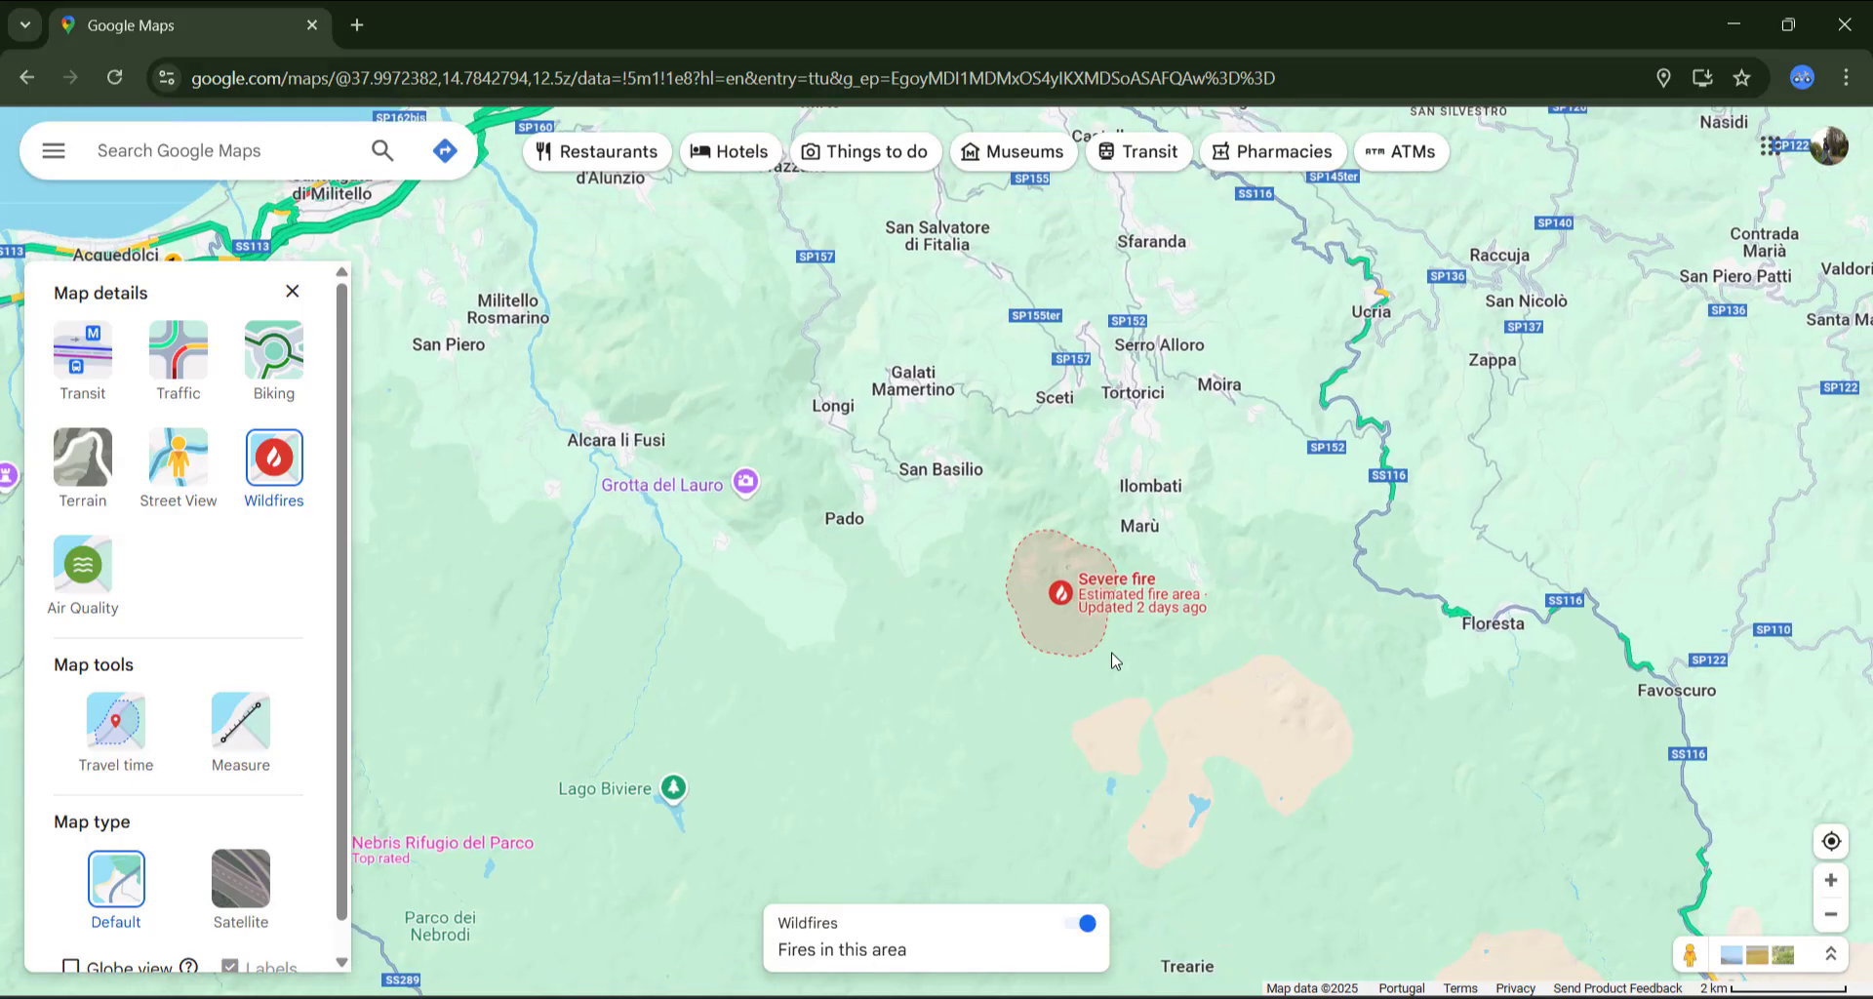
scroll(1117, 662, down, 3)
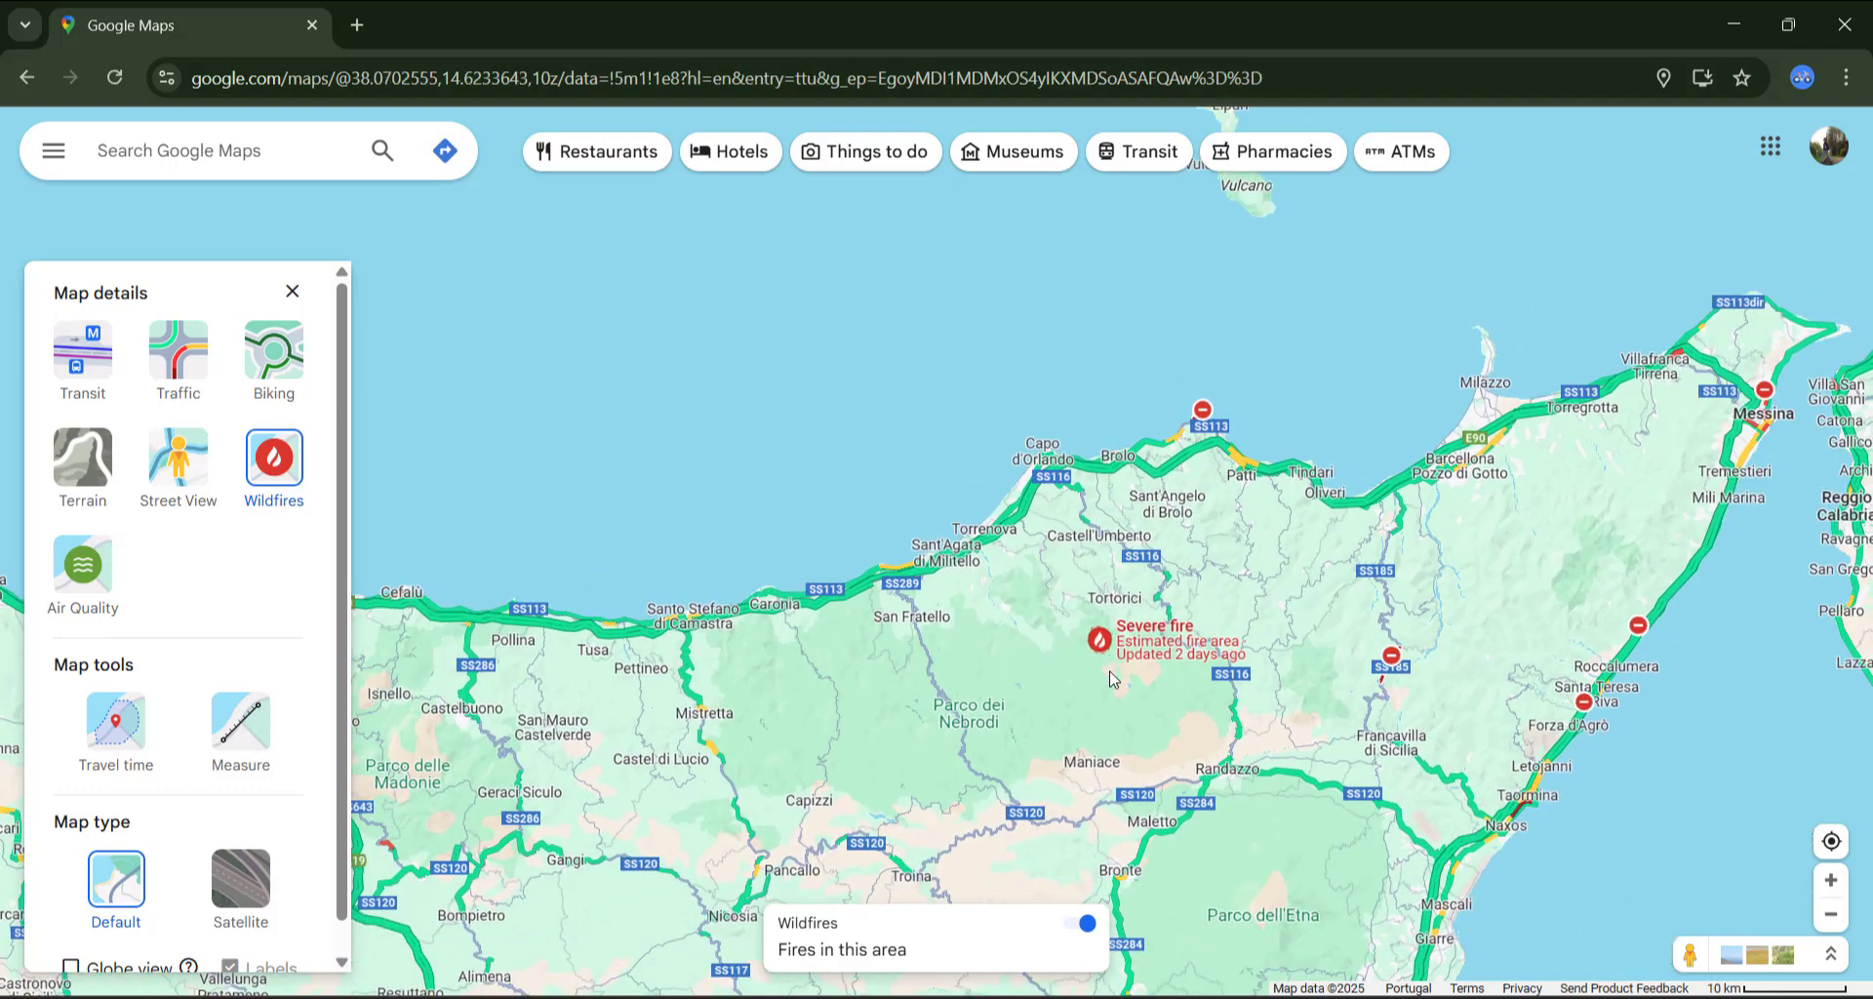
scroll(1111, 678, down, 8)
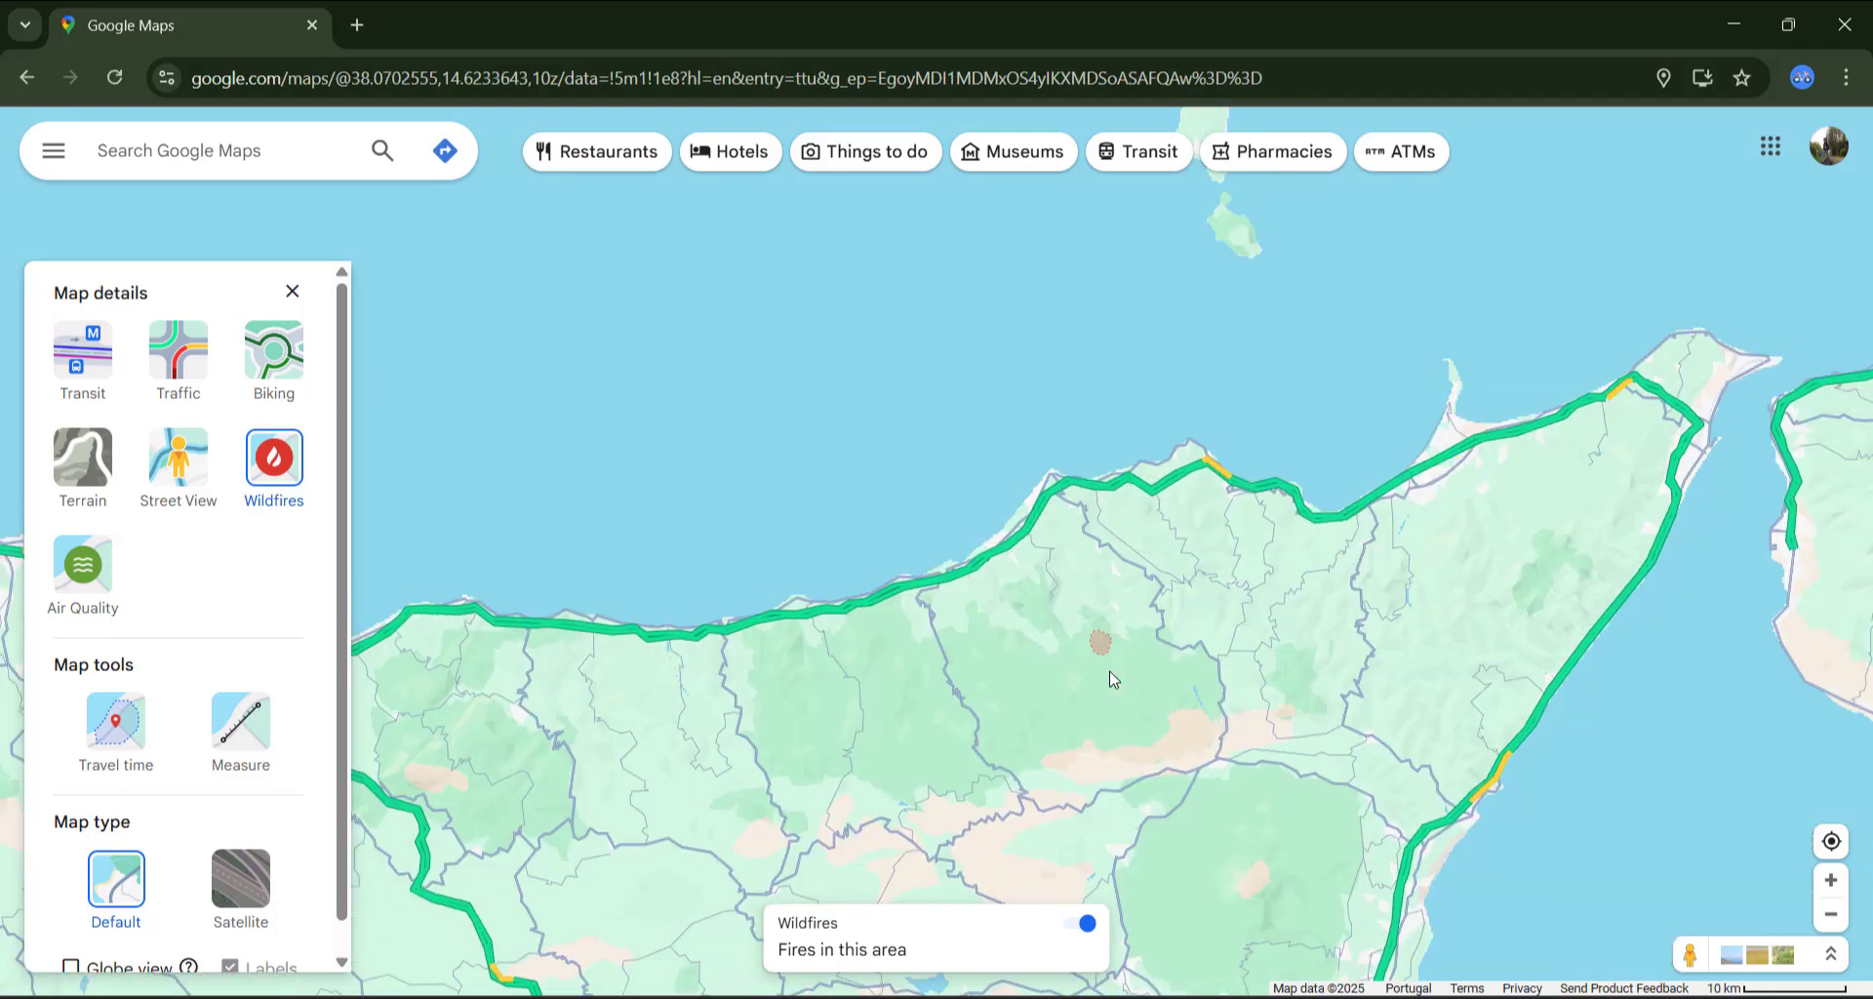
Step: Switch the overlay to Air Quality and pan across Britain, Benelux and Germany
scroll(1111, 679, down, 5)
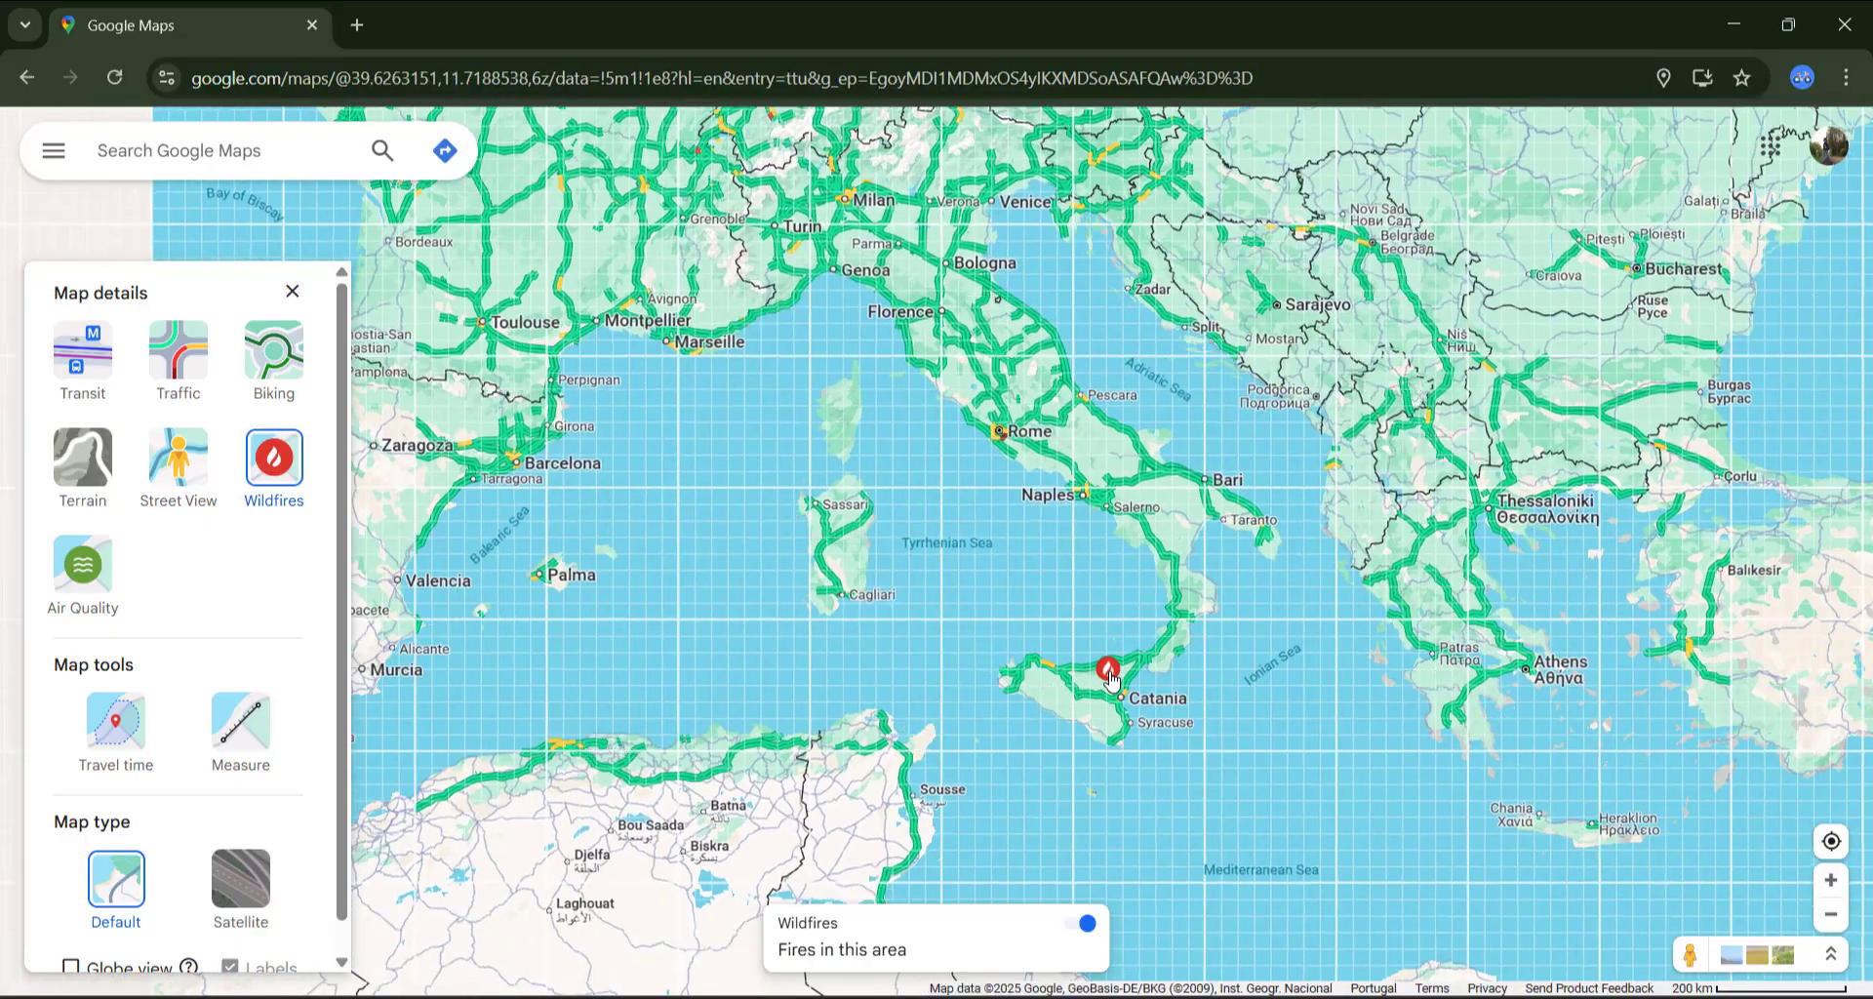
click(83, 566)
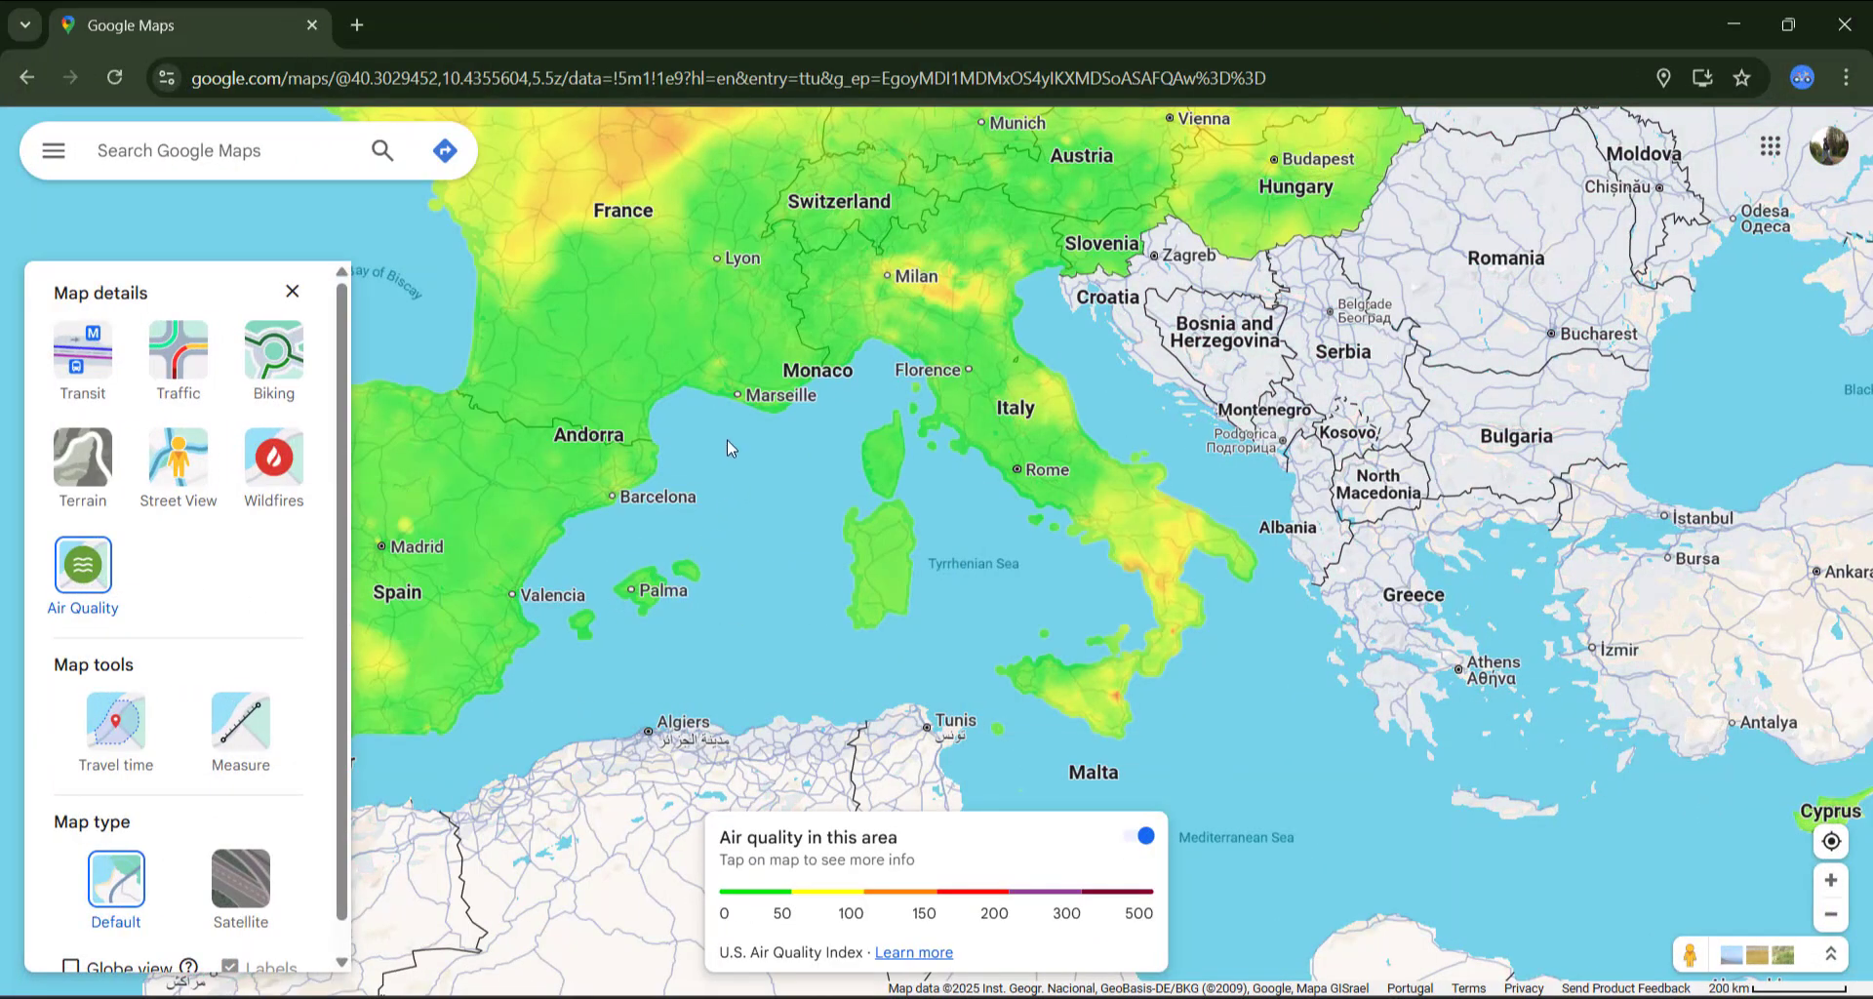
drag(732, 443, 1093, 820)
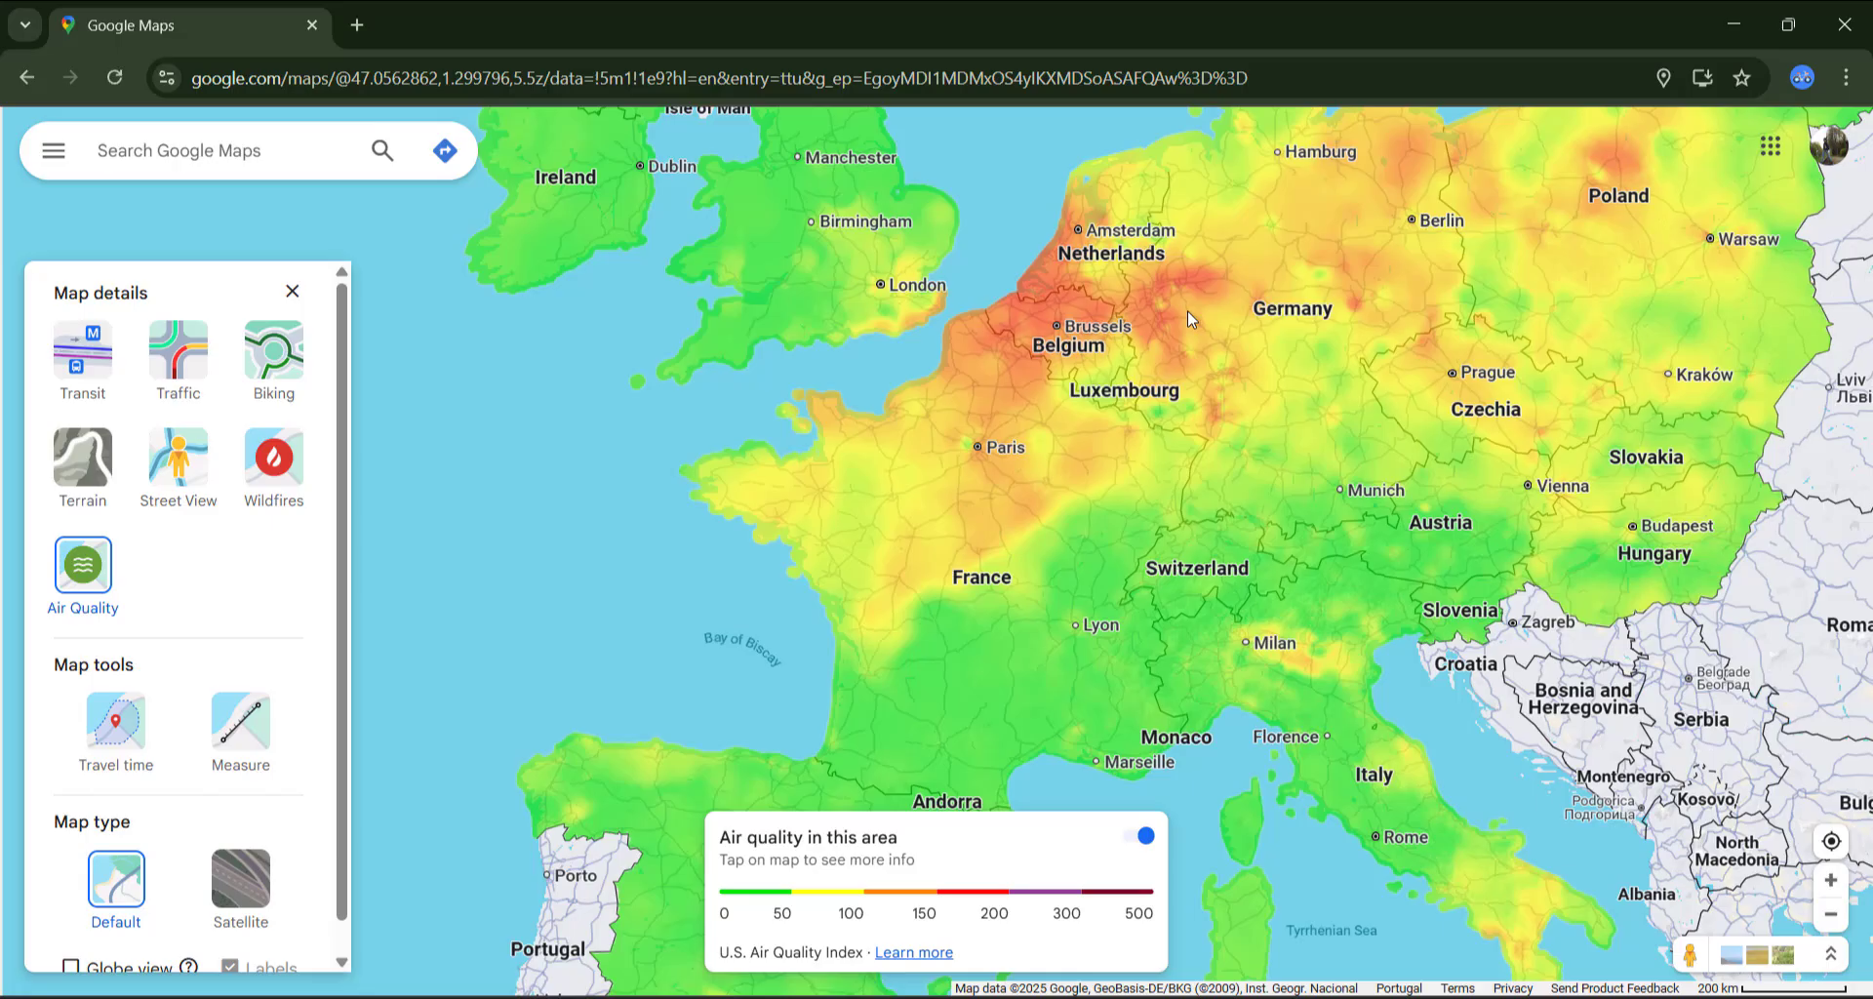
drag(1191, 317, 1161, 451)
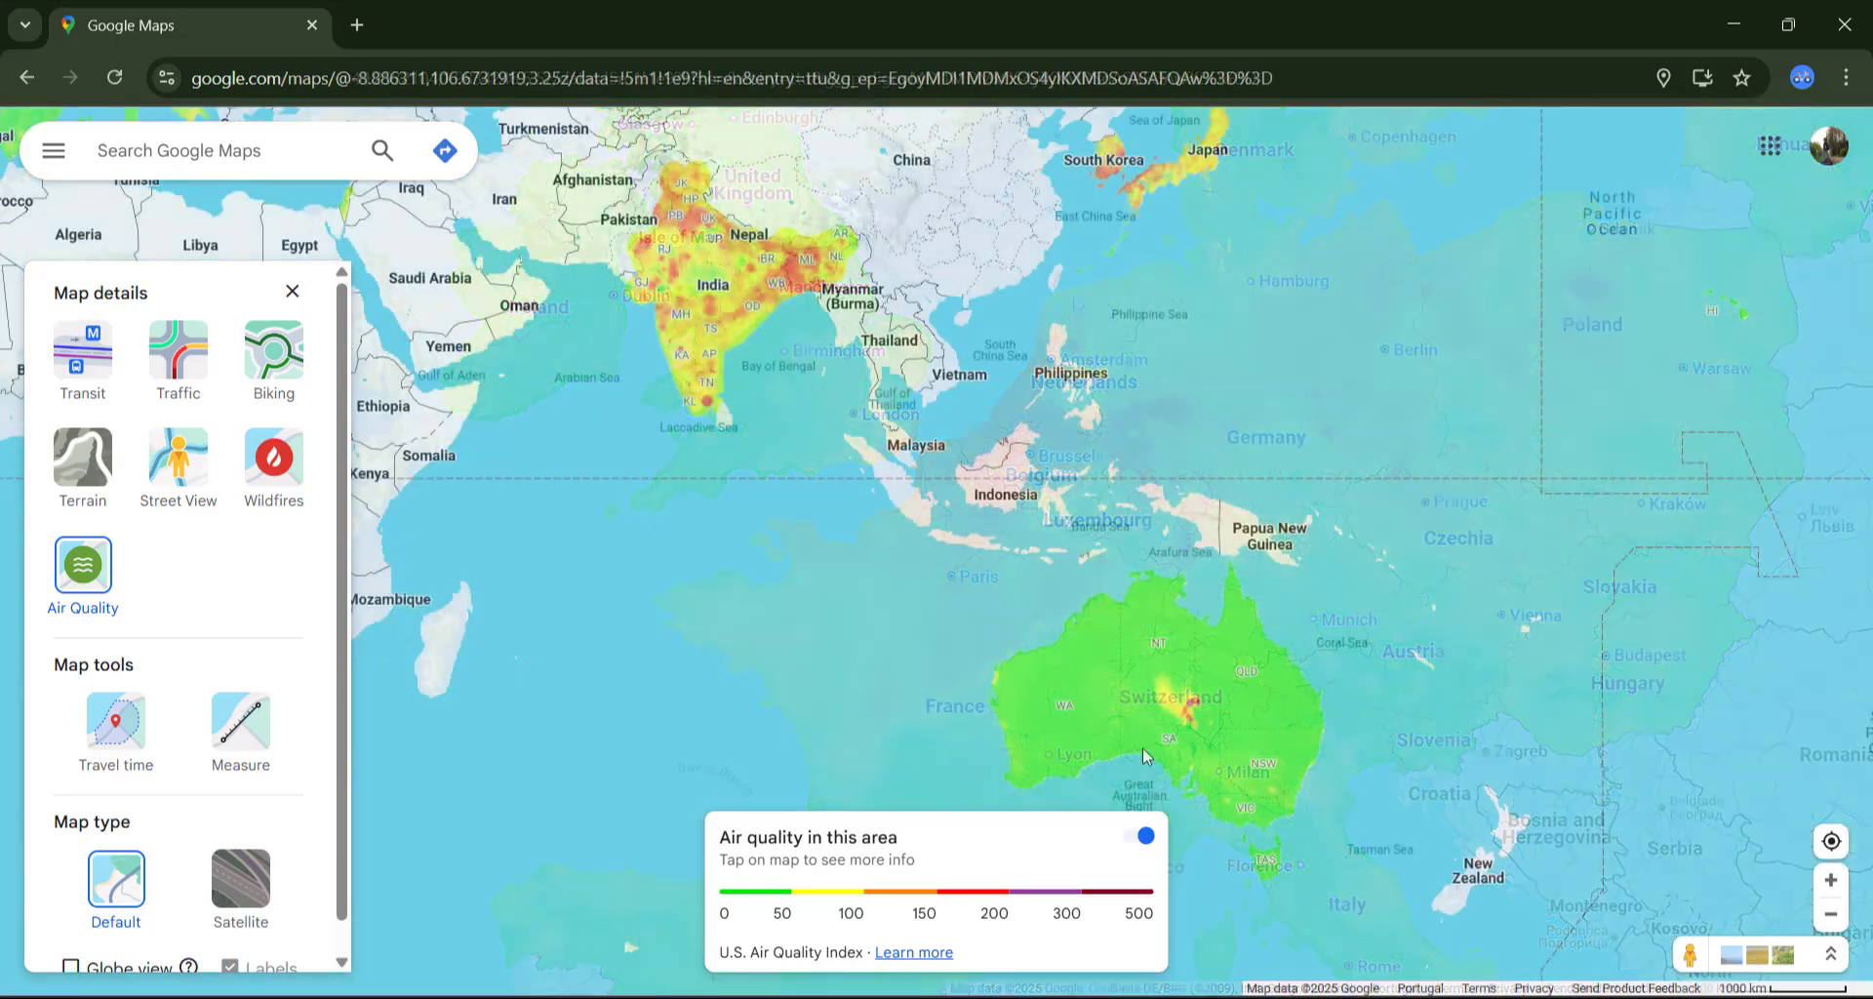
scroll(1197, 658, up, 5)
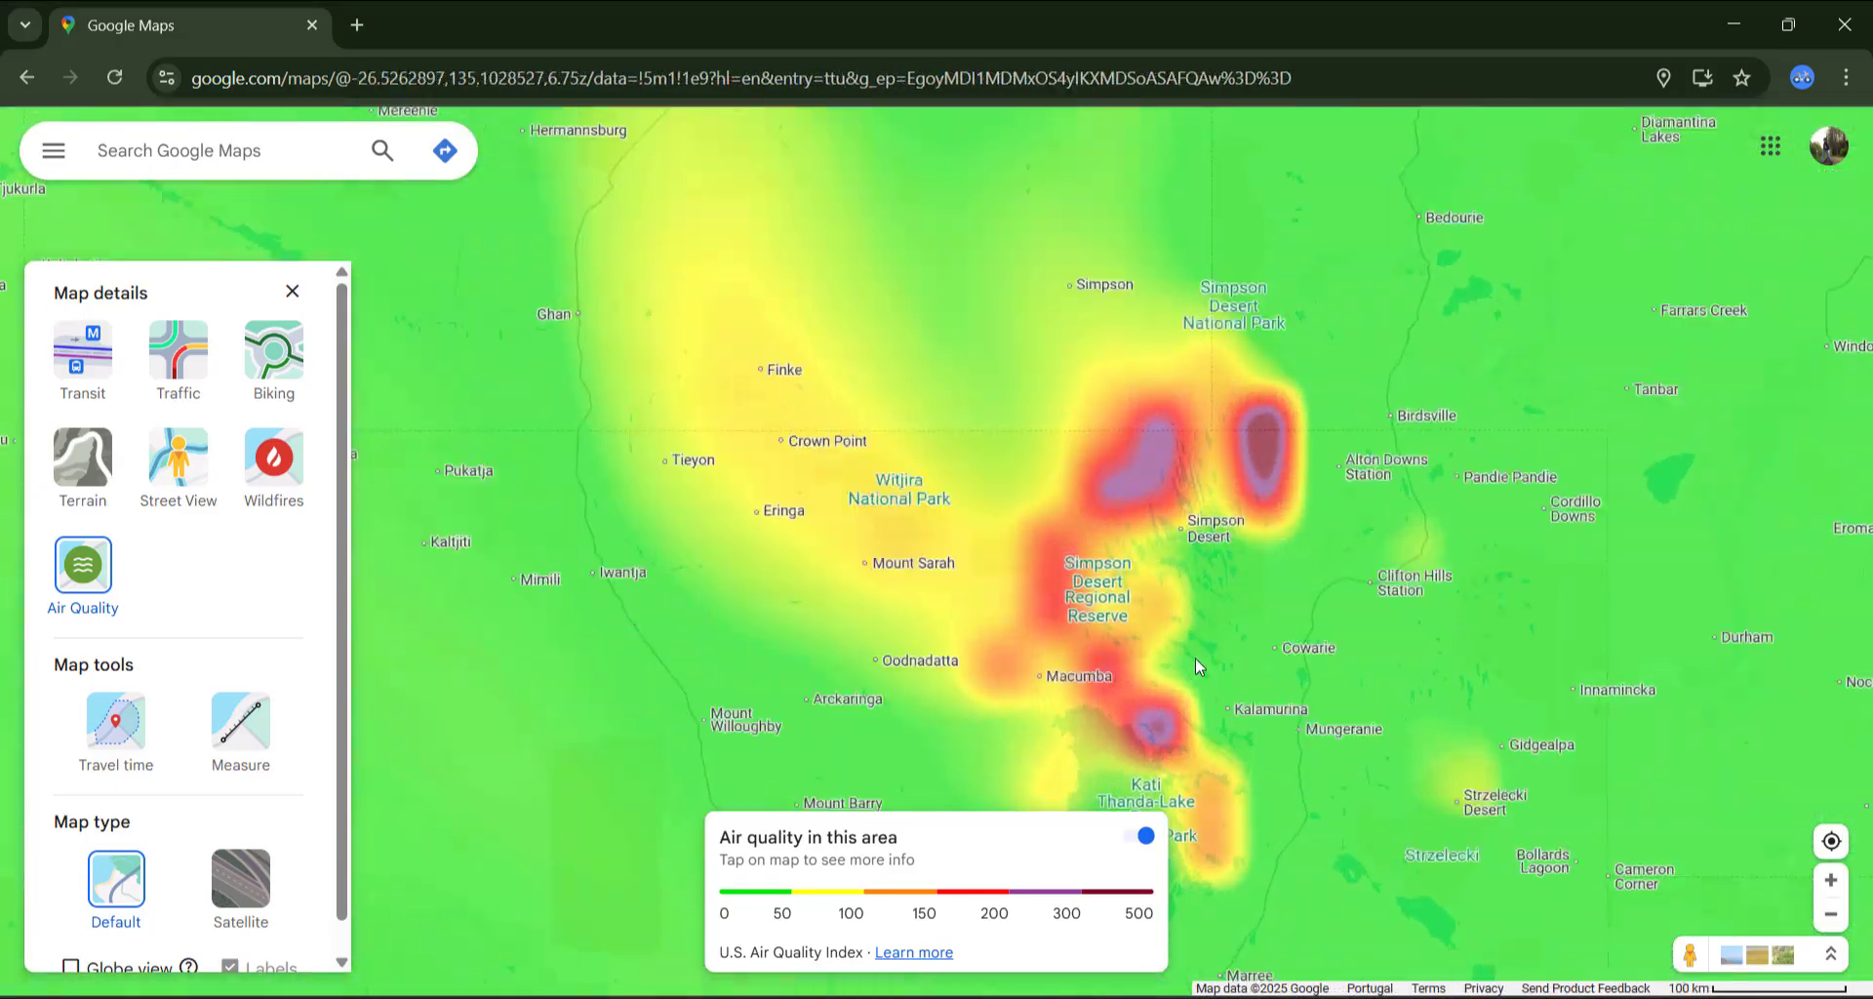